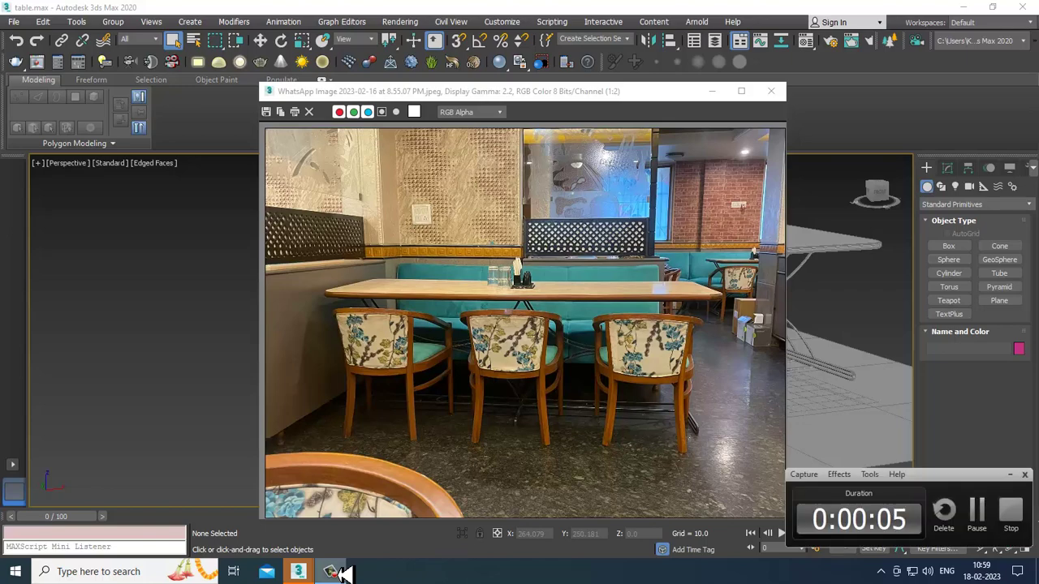
Step: Set the chair reference photo beside the model, enlarged on the middle chair, leaving part of all four views uncovered
click(338, 573)
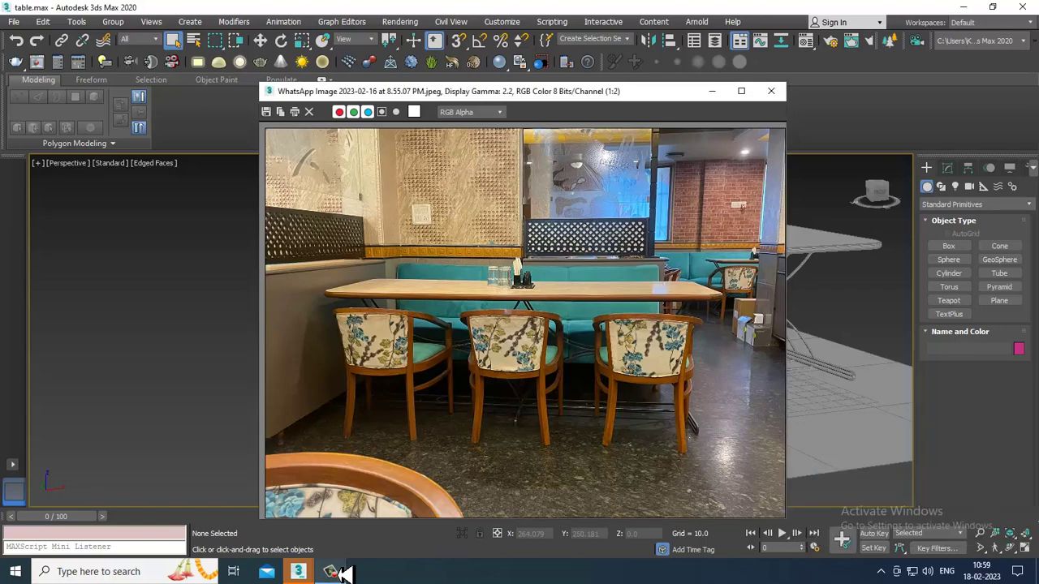
double_click(540, 91)
click(991, 6)
drag(788, 83, 642, 177)
drag(480, 188, 216, 68)
drag(372, 408, 488, 517)
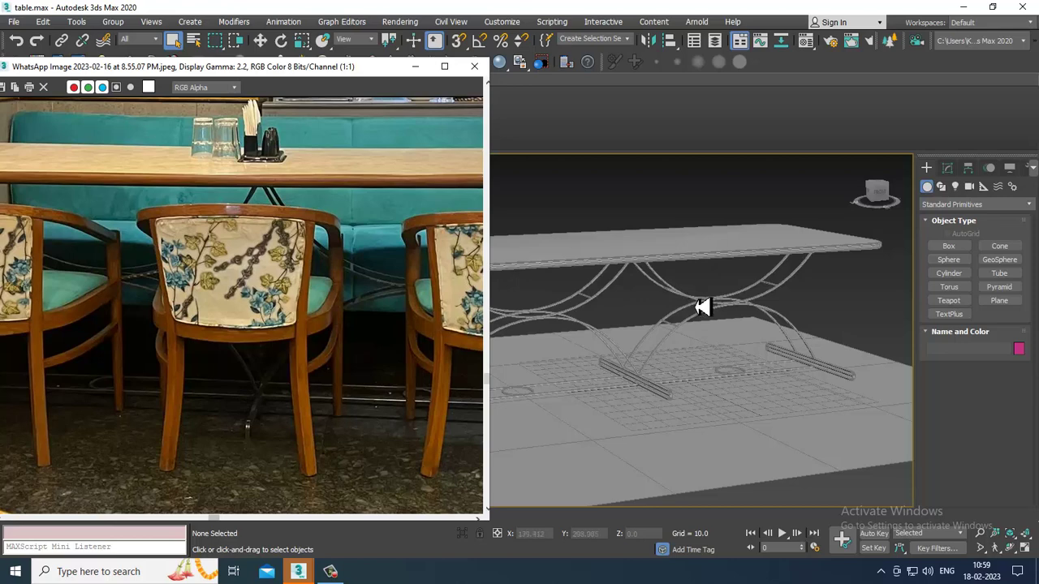
key(alt+w)
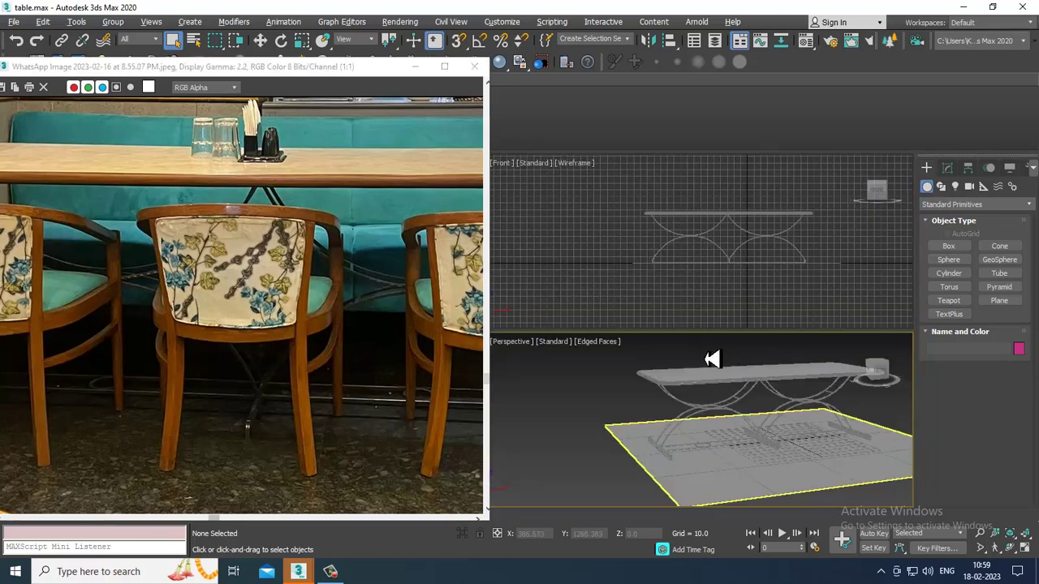
drag(325, 72, 224, 72)
Step: Draw a rectangle about 86 long and 92 wide in the Top view, in front of the table
click(431, 301)
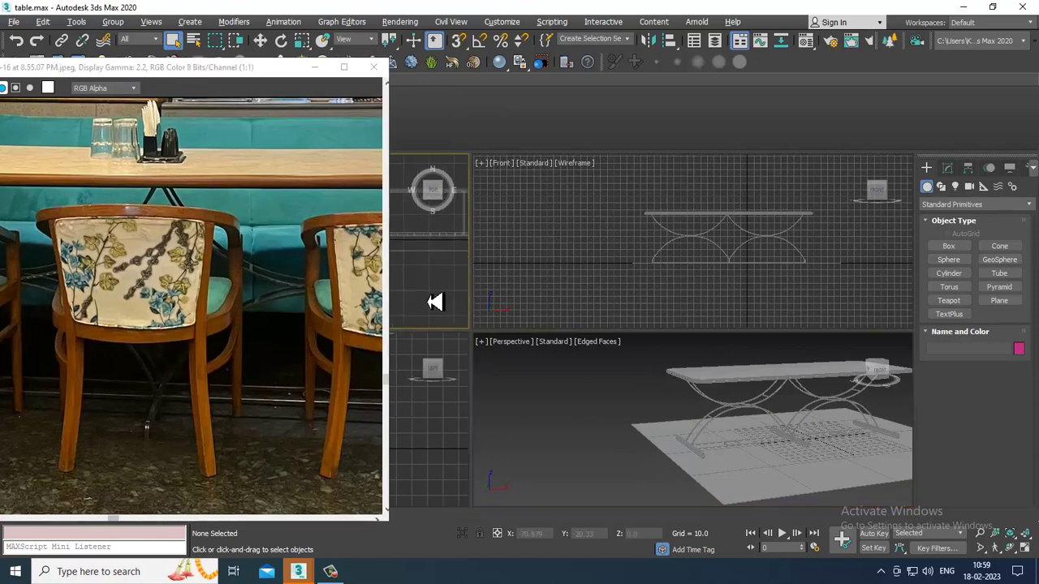
key(alt+w)
middle_drag(572, 368, 502, 168)
scroll(578, 242, down, 8)
scroll(653, 311, up, 2)
middle_drag(660, 379, 700, 366)
key(w)
click(941, 186)
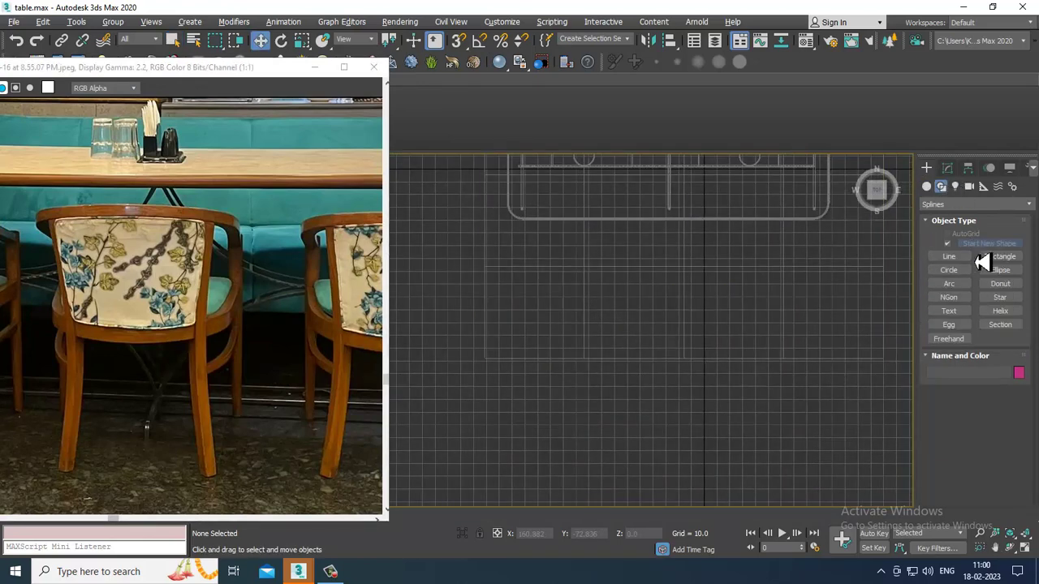
click(999, 256)
drag(550, 290, 650, 382)
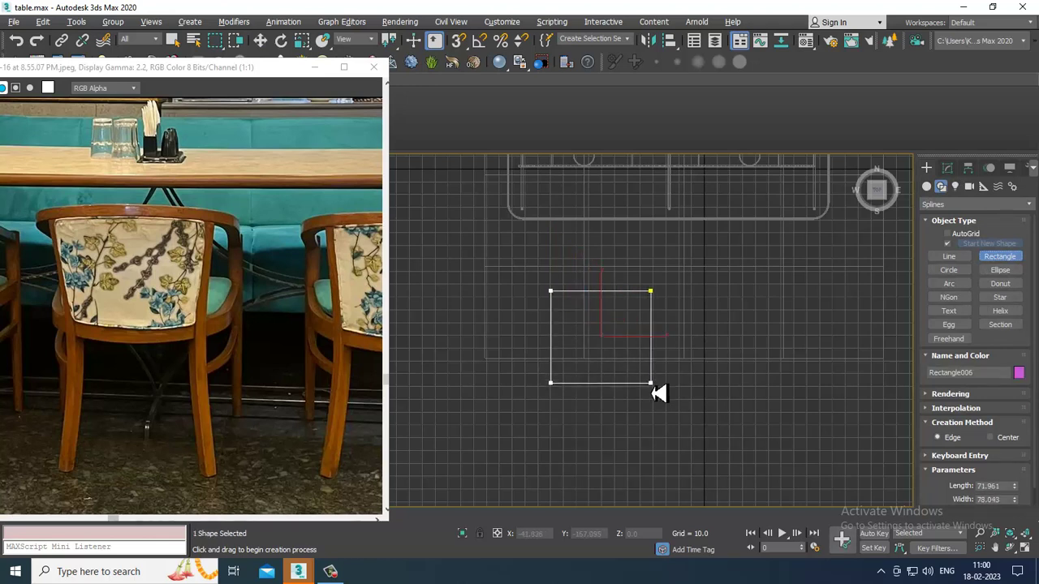
drag(650, 382, 667, 400)
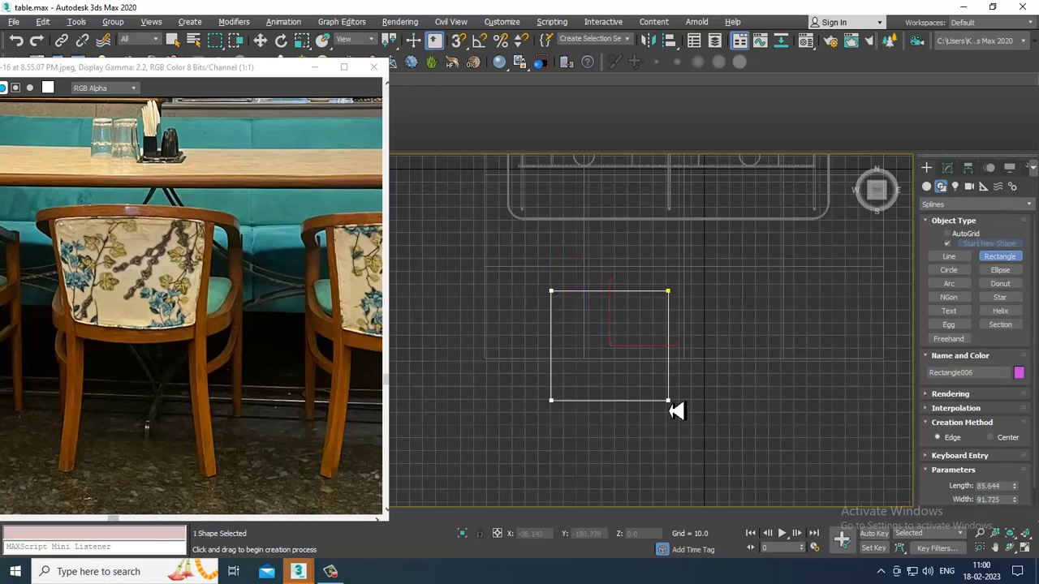
Step: Convert the new rectangle to an editable spline and enable vertex editing on it
key(w)
scroll(616, 348, up, 2)
middle_drag(618, 345, 643, 307)
key(1)
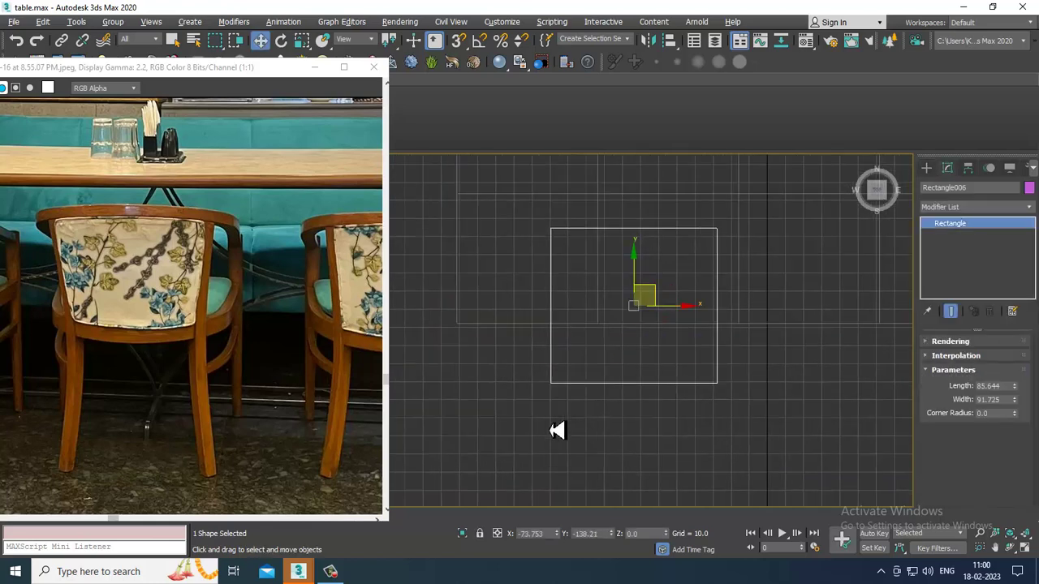
right_click(708, 233)
mouse_move(795, 353)
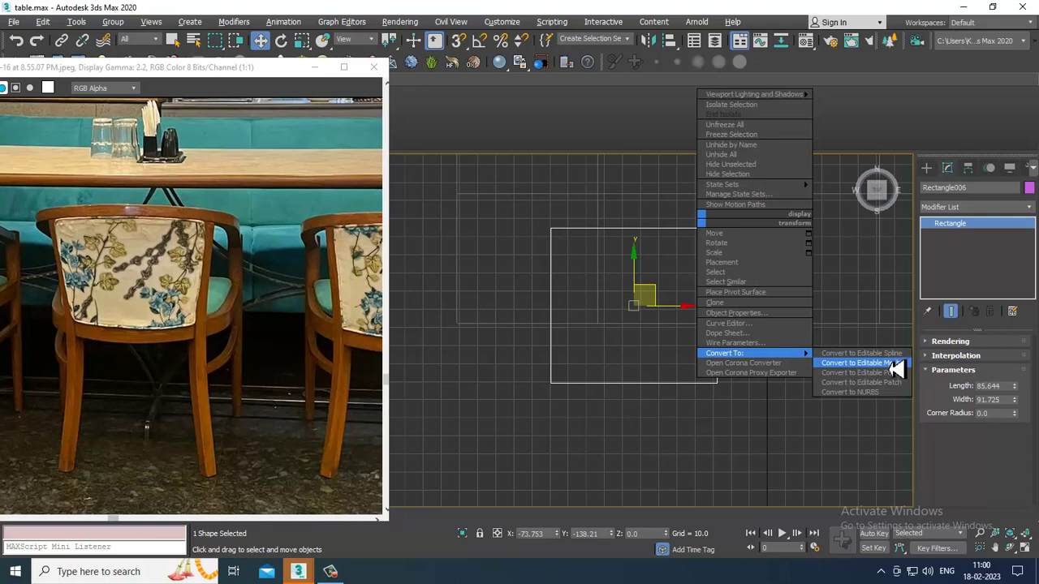
click(860, 353)
key(1)
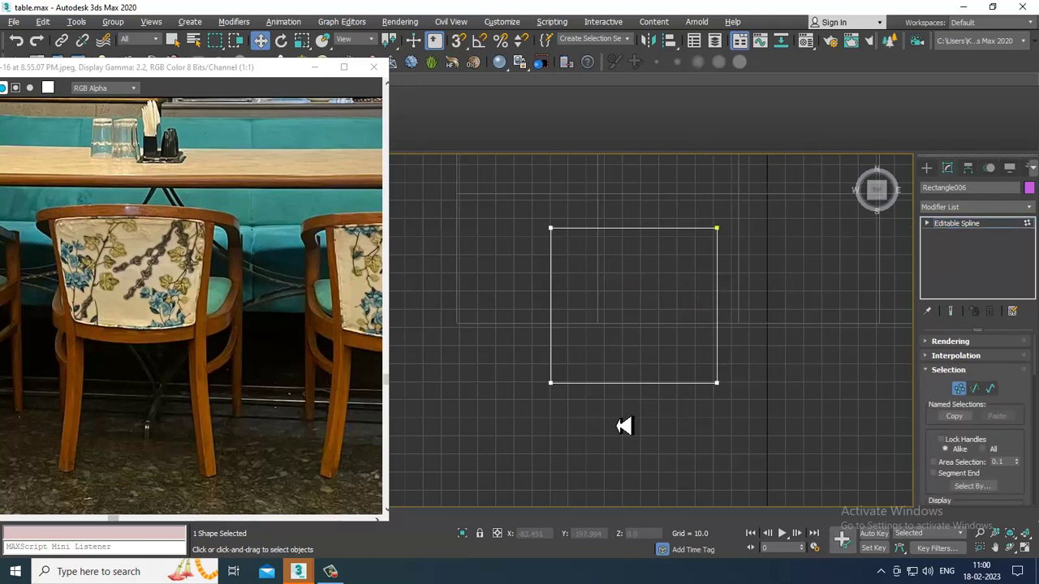
Step: Copy the whole rectangle about 156 units along the negative X axis, keeping the copy as a separate spline
click(974, 224)
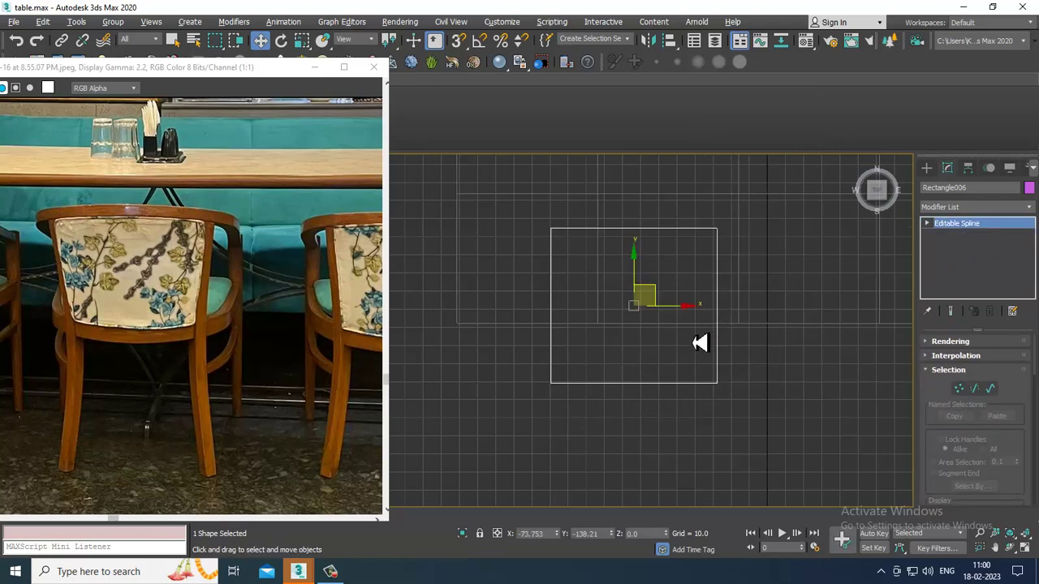
shift+drag(684, 315, 399, 319)
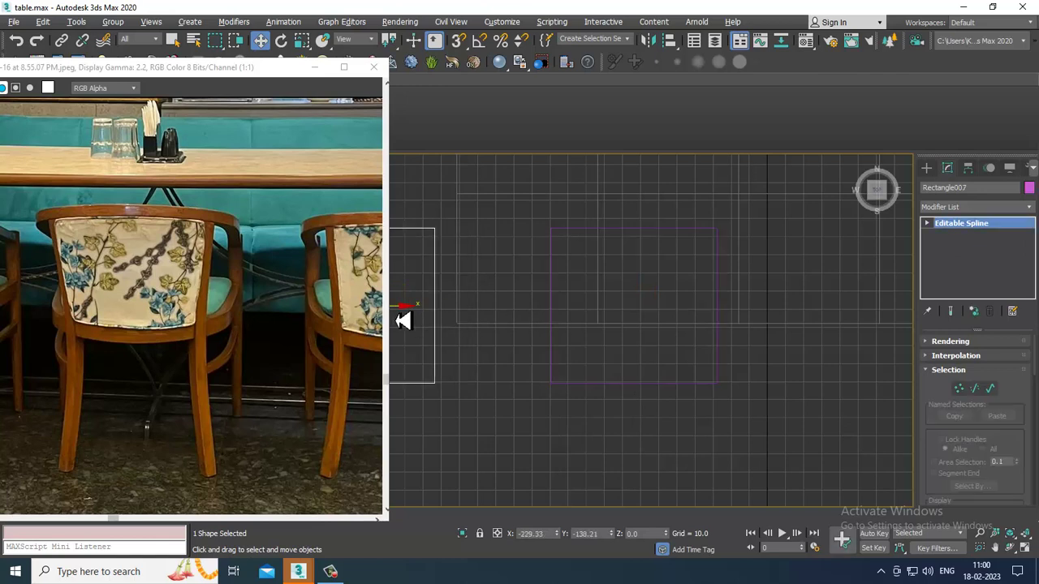
click(526, 339)
key(1)
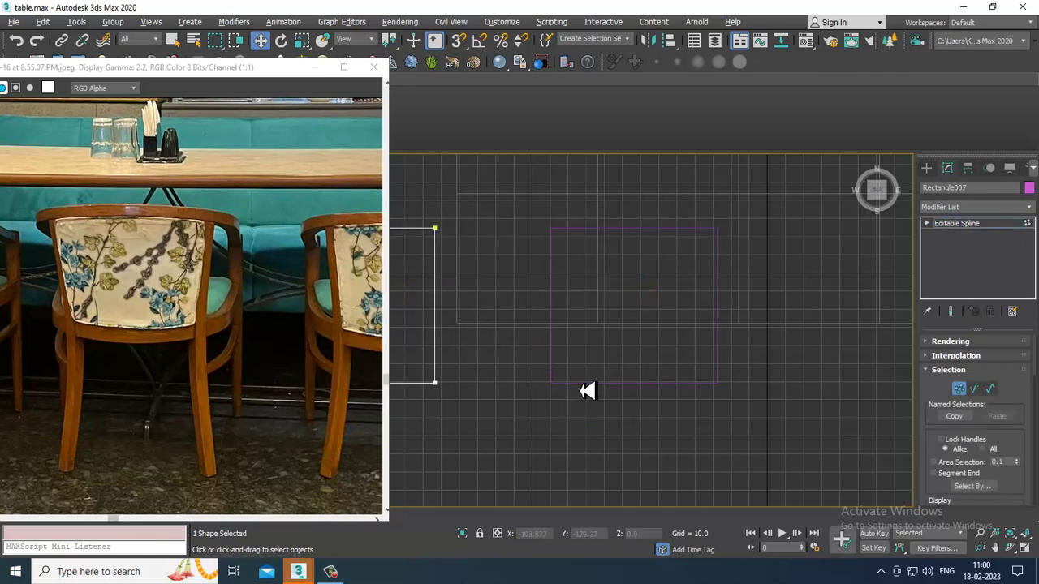
click(997, 227)
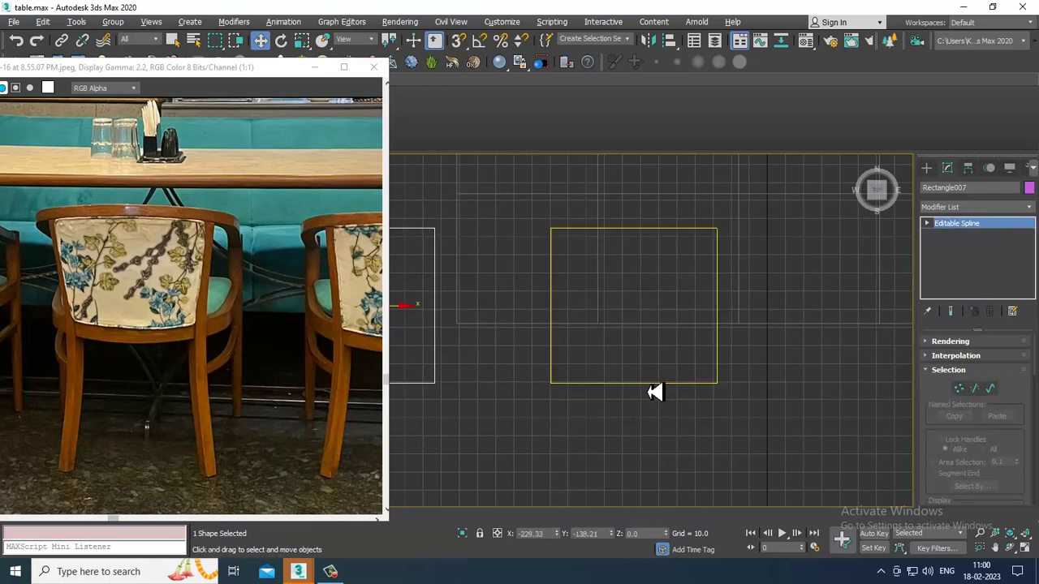
Step: Fillet the original rectangle's two corners farthest from the table with a radius of about 39
click(646, 382)
key(1)
drag(515, 419, 760, 372)
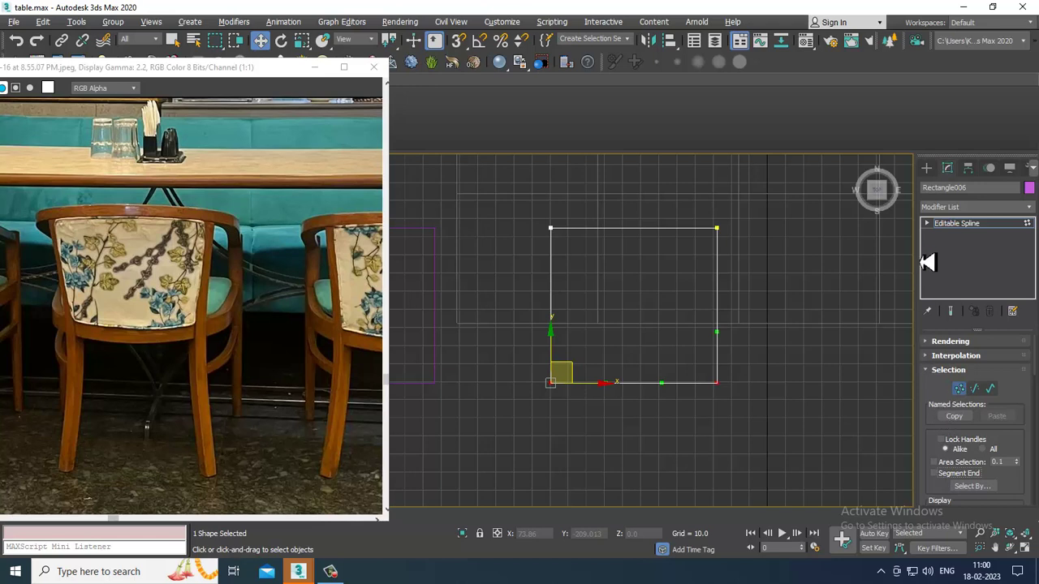
drag(952, 417, 958, 135)
click(950, 422)
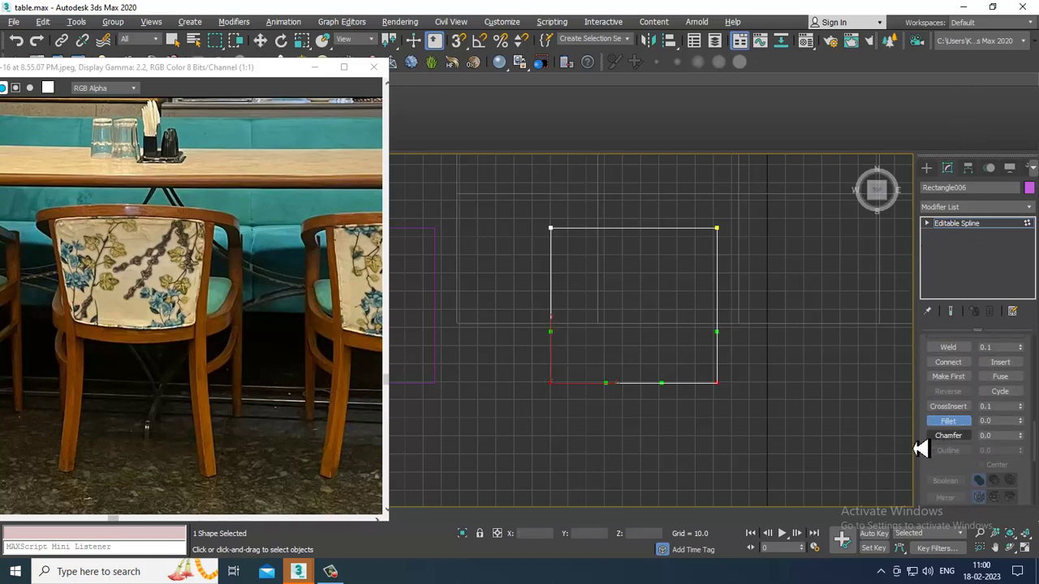
drag(718, 387, 730, 320)
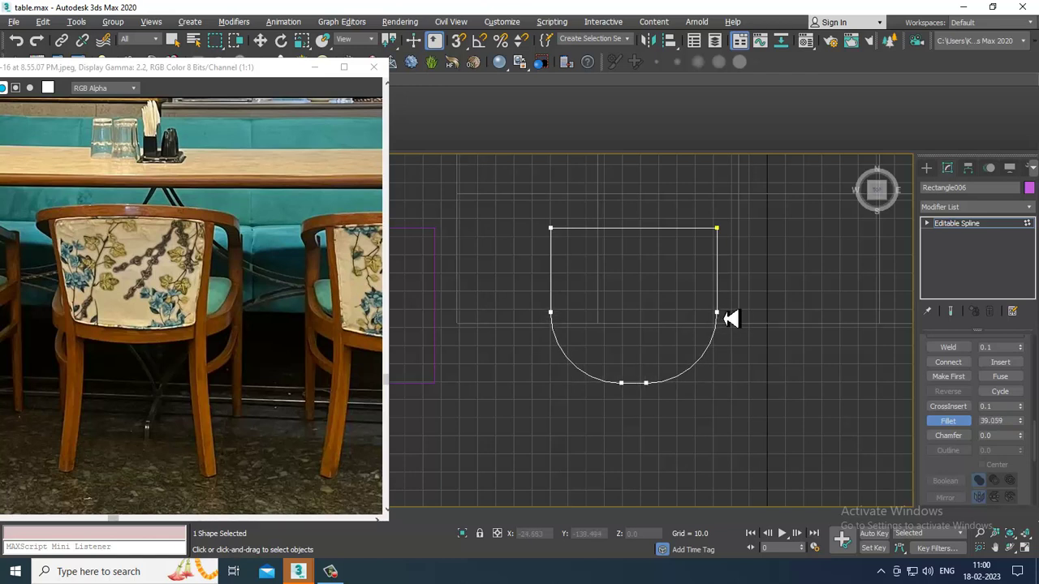
key(w)
Step: Lengthen the seat outline by moving its two square corner vertices along Y towards the table
middle_drag(703, 280, 703, 342)
key(1)
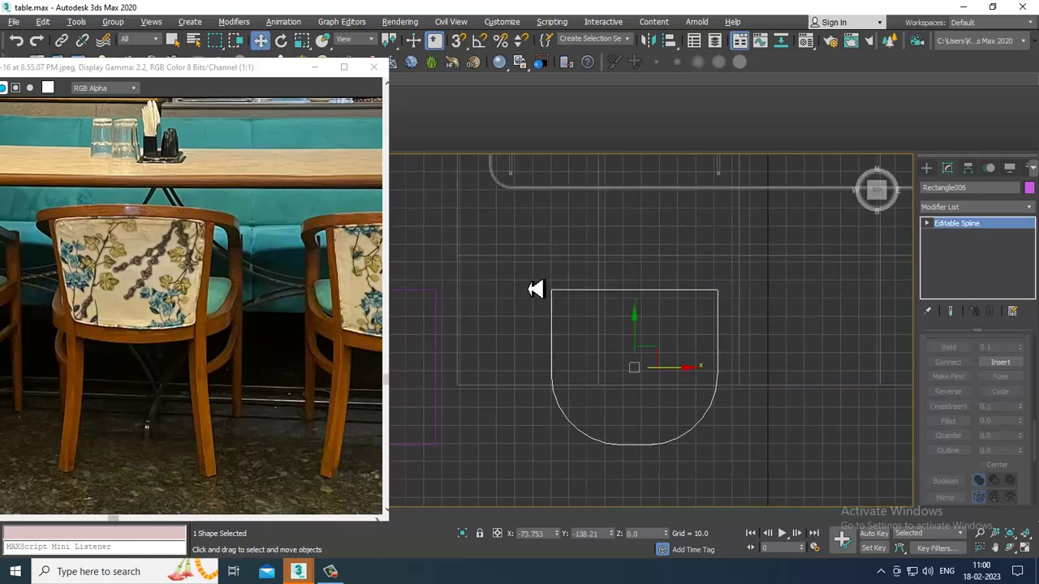
key(1)
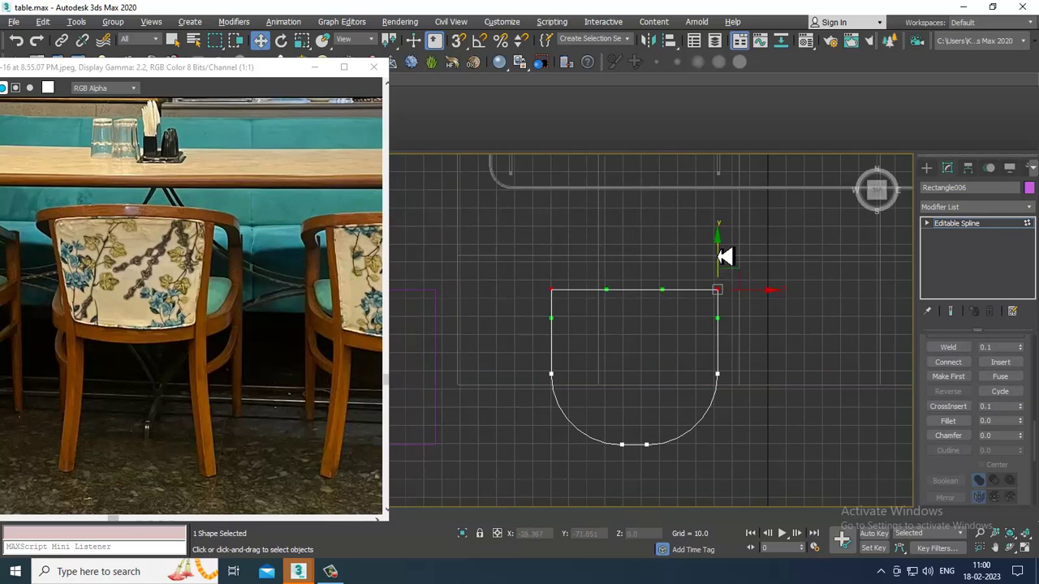
drag(723, 259, 725, 235)
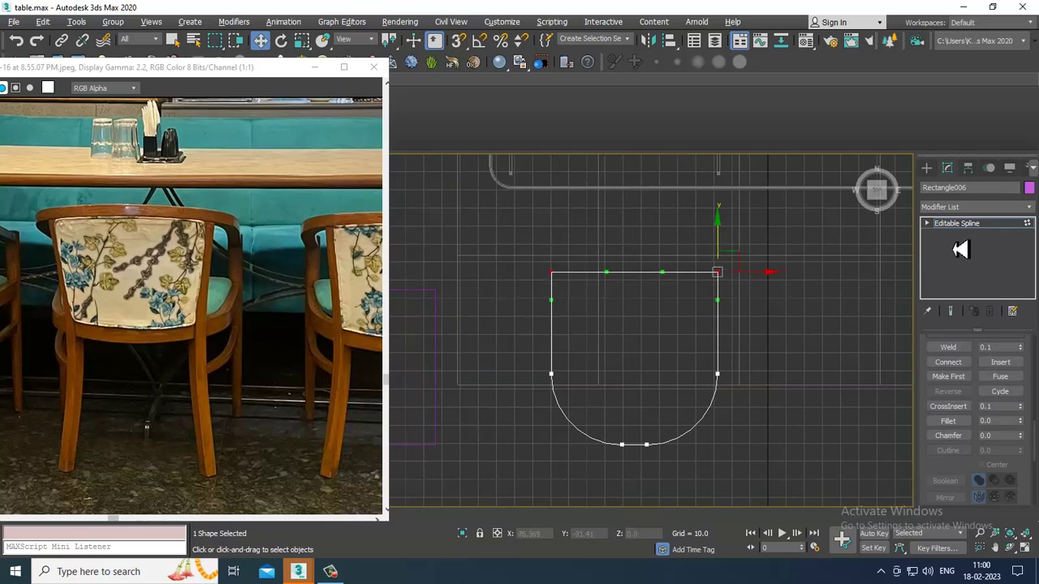
click(964, 228)
Step: Extrude the rounded seat outline by an amount of 5 to give it thickness
key(alt+w)
right_click(760, 425)
key(alt+w)
alt+middle_drag(756, 419, 821, 377)
scroll(821, 377, down, 3)
click(1003, 208)
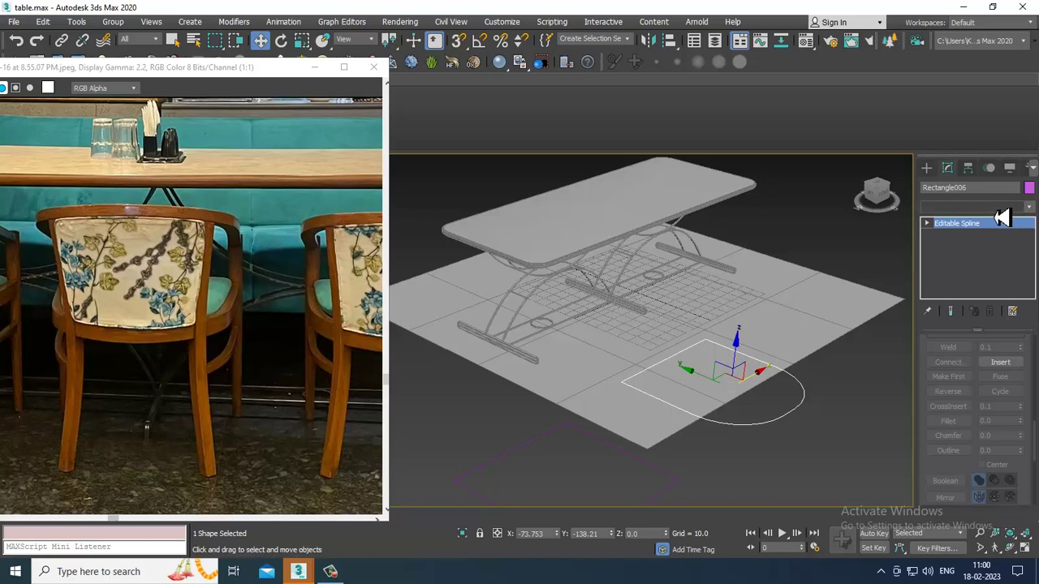
click(1001, 214)
scroll(991, 286, down, 4)
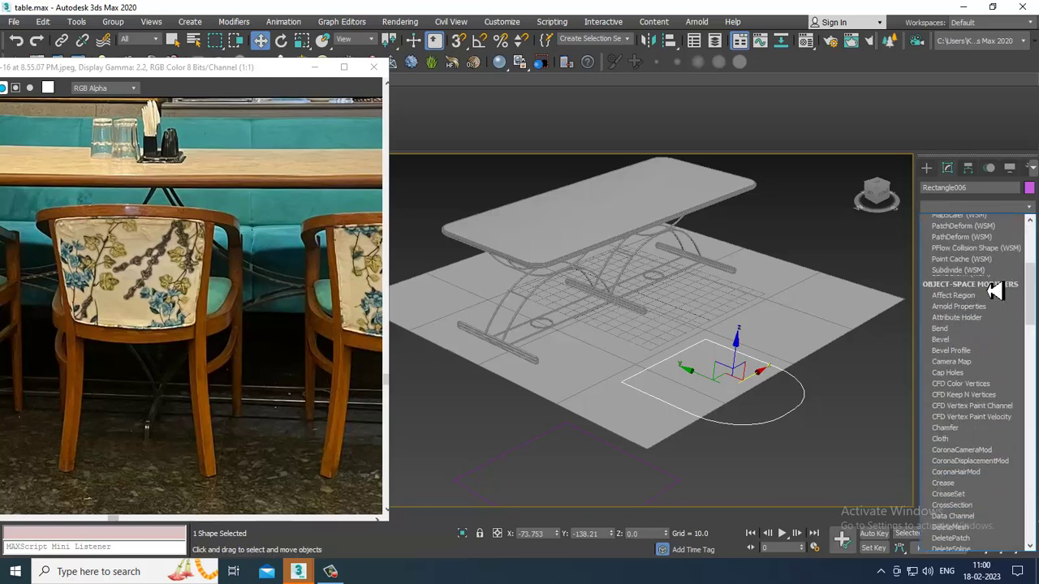
text(ex)
key(Return)
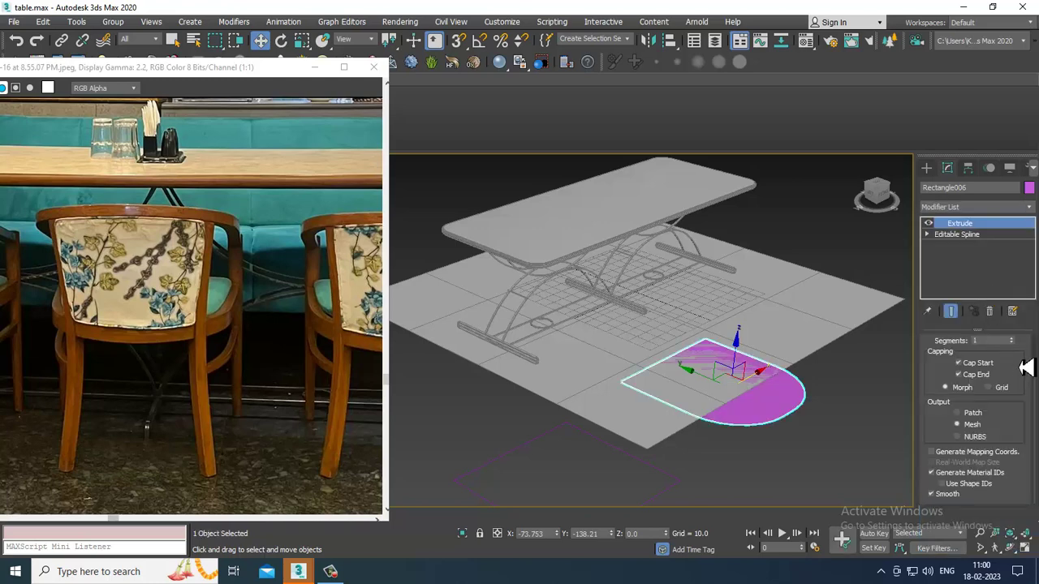
scroll(1013, 362, up, 2)
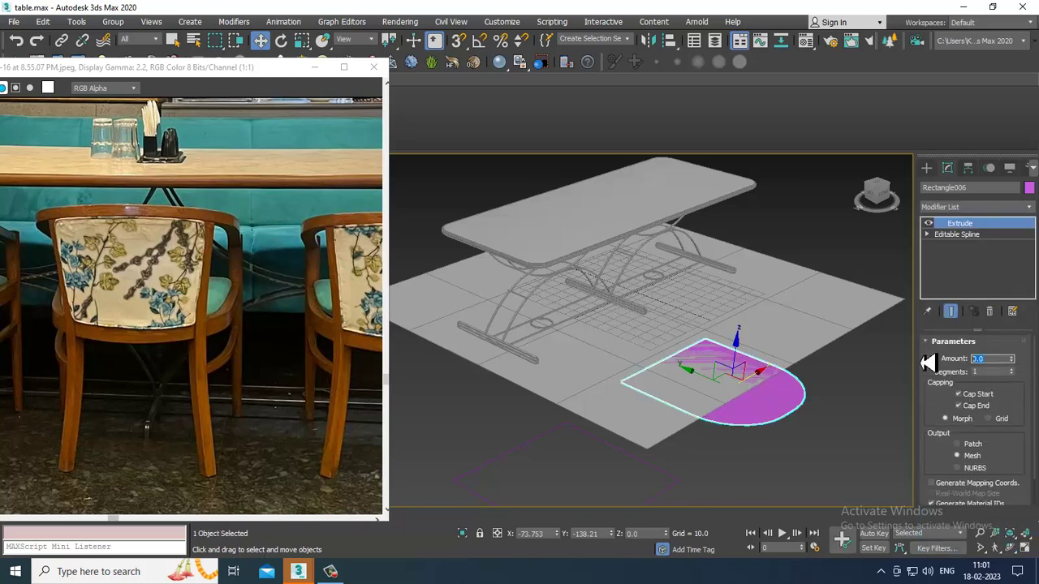
text(5)
key(Return)
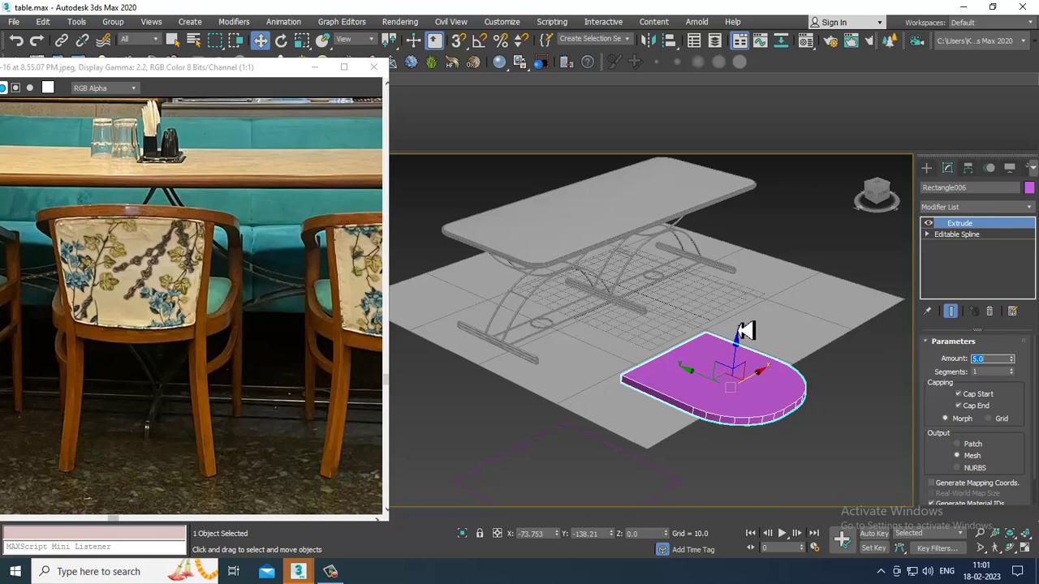
Step: Raise the extruded seat along Z to a height of about 50.8, below the tabletop
drag(743, 353, 749, 287)
alt+middle_drag(749, 287, 748, 323)
key(alt+w)
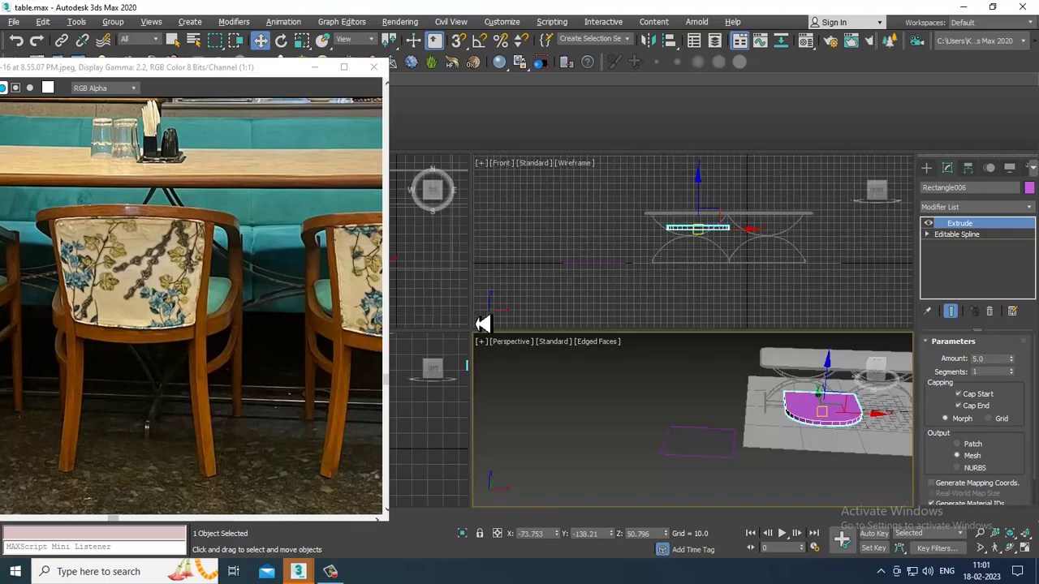
Step: Move the copied rectangle along X in the Top view so it lies over the seat, at about X -74.5
middle_click(444, 277)
key(alt+w)
scroll(512, 271, down, 4)
middle_drag(532, 285, 565, 288)
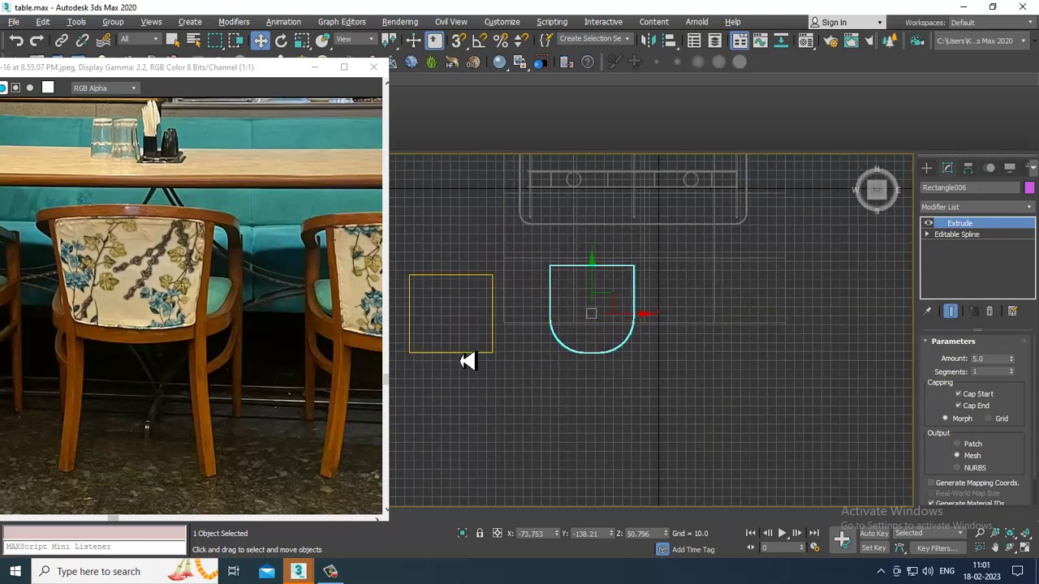
click(495, 344)
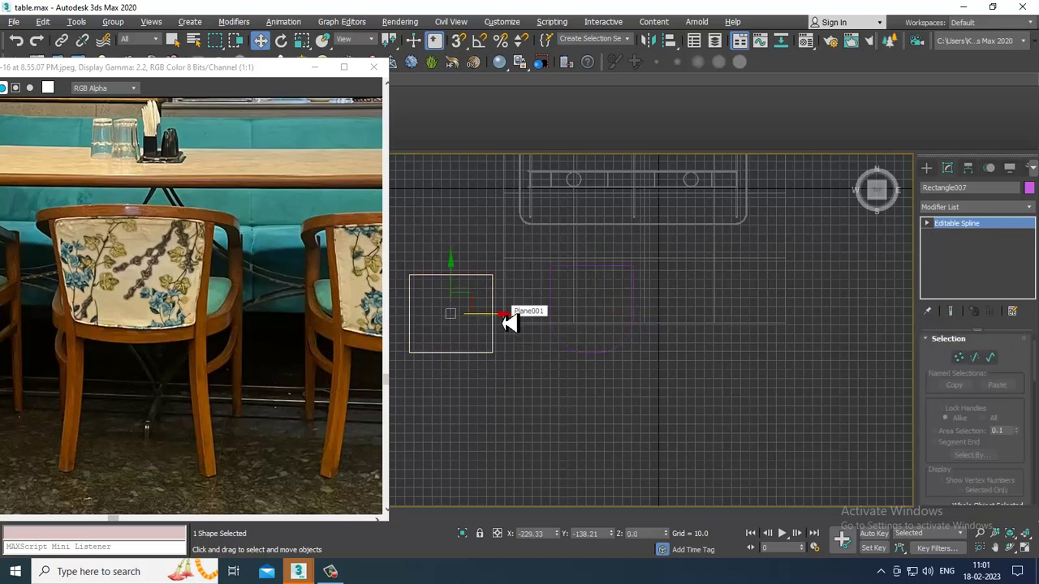
drag(509, 322, 650, 314)
Step: Align the copied rectangle's vertices with the seat, moving the table-side pair along Y and the right-hand pair along X
scroll(649, 314, up, 6)
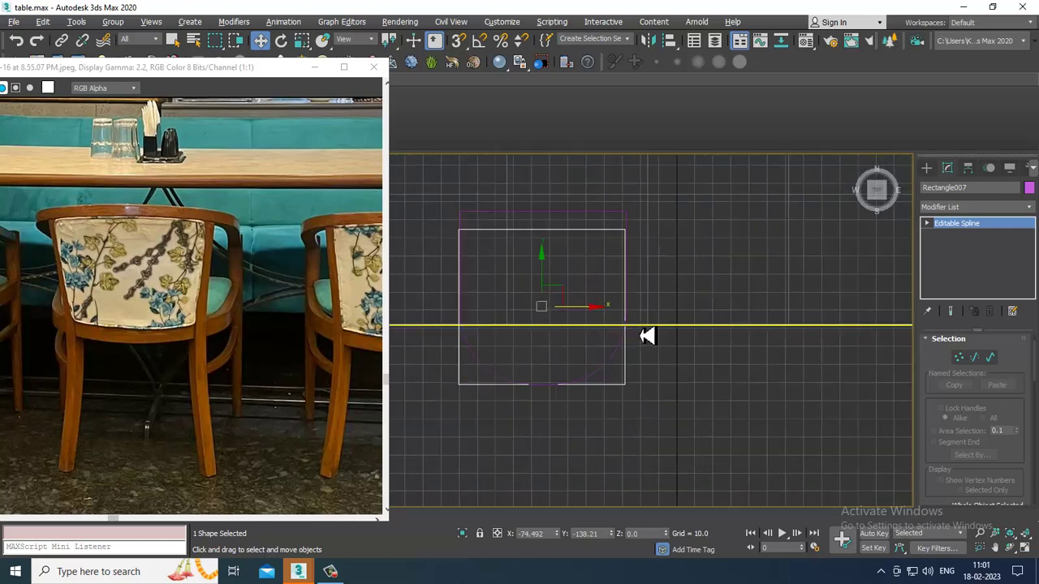
middle_drag(604, 273, 614, 309)
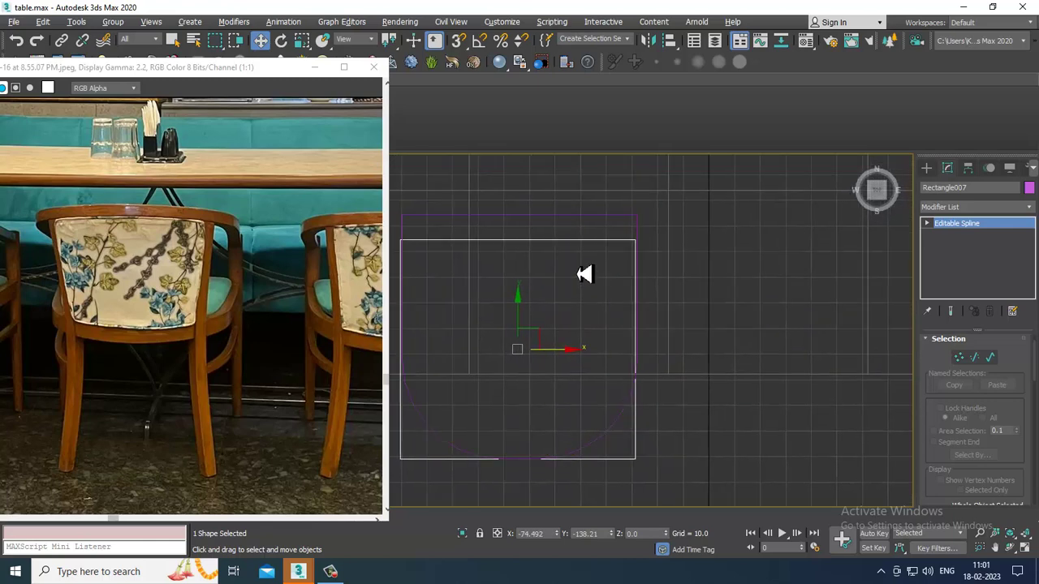
key(1)
middle_drag(524, 295, 605, 330)
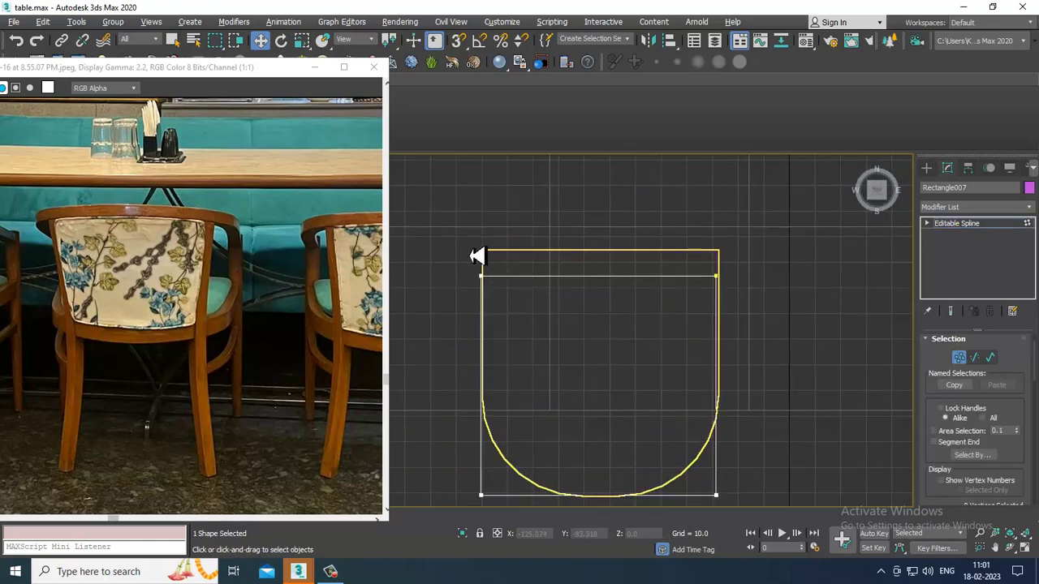
drag(471, 247, 750, 329)
mouse_move(721, 242)
mouse_down()
mouse_move(730, 219)
mouse_move(727, 233)
mouse_up()
scroll(727, 233, down, 2)
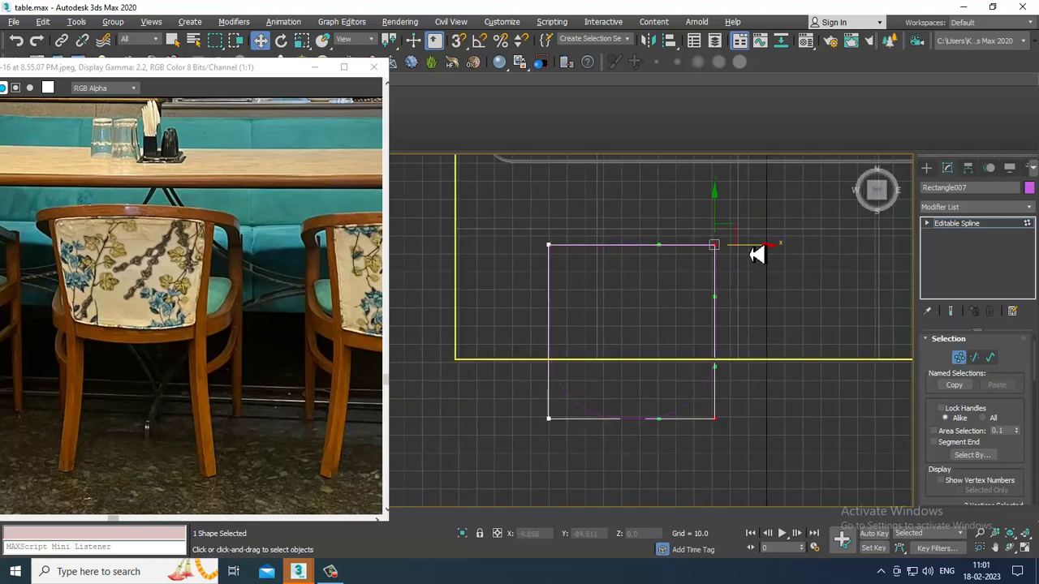
drag(751, 250, 766, 287)
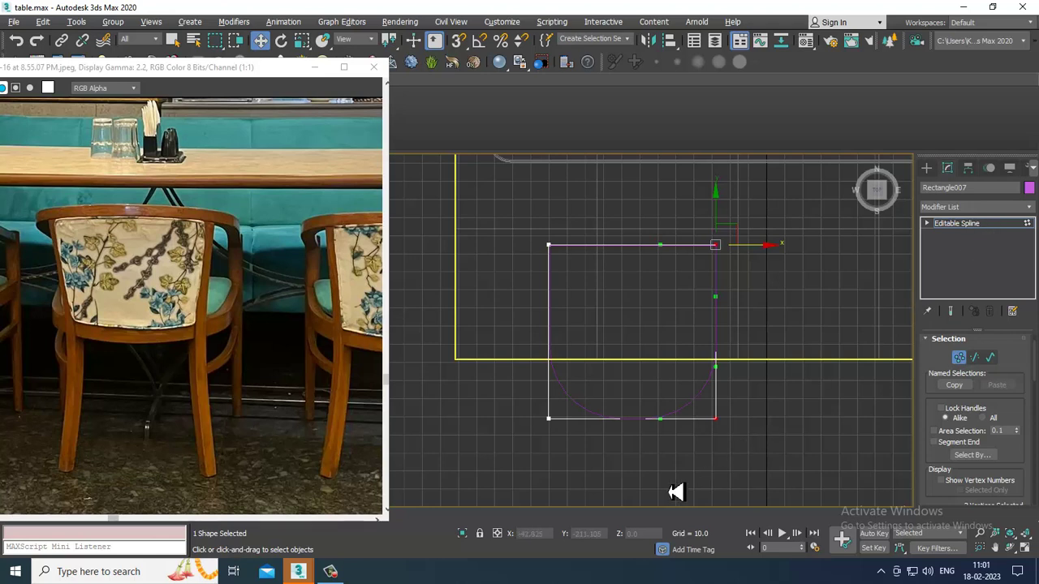
Step: Fillet the copied rectangle's two outer corner vertices so they follow the seat's rounded end
drag(514, 451, 856, 416)
scroll(947, 409, down, 10)
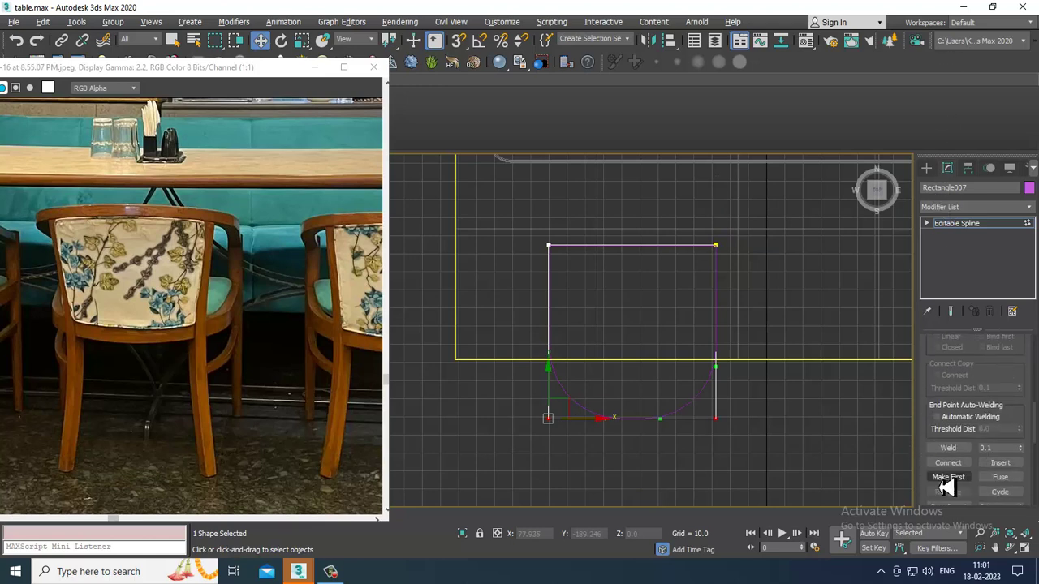
drag(931, 469, 925, 287)
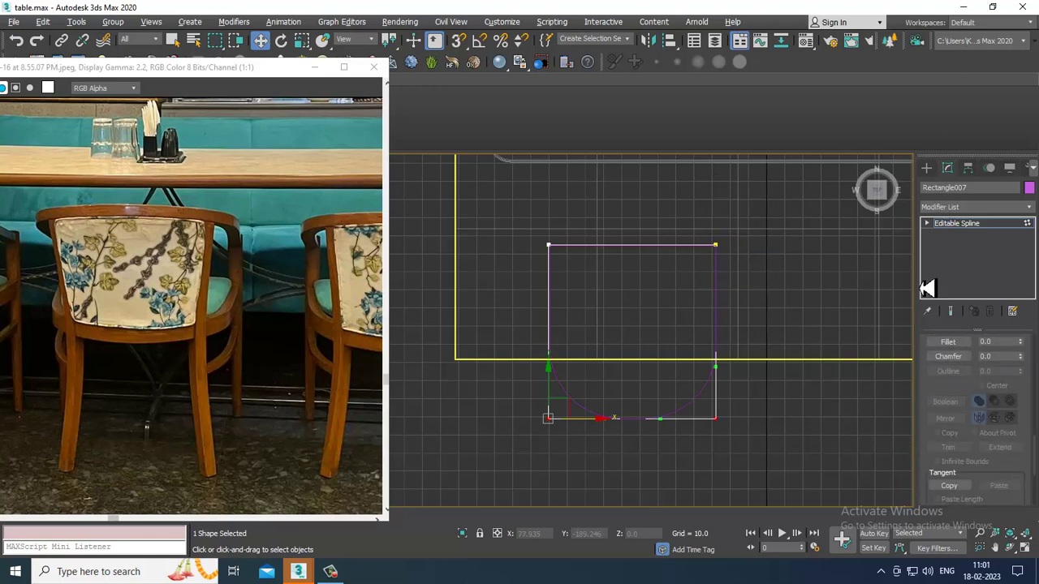
click(946, 344)
drag(727, 432, 738, 356)
right_click(762, 428)
Step: Raise the rounded outline along Z above the seat to a height of about 102.1
key(alt+w)
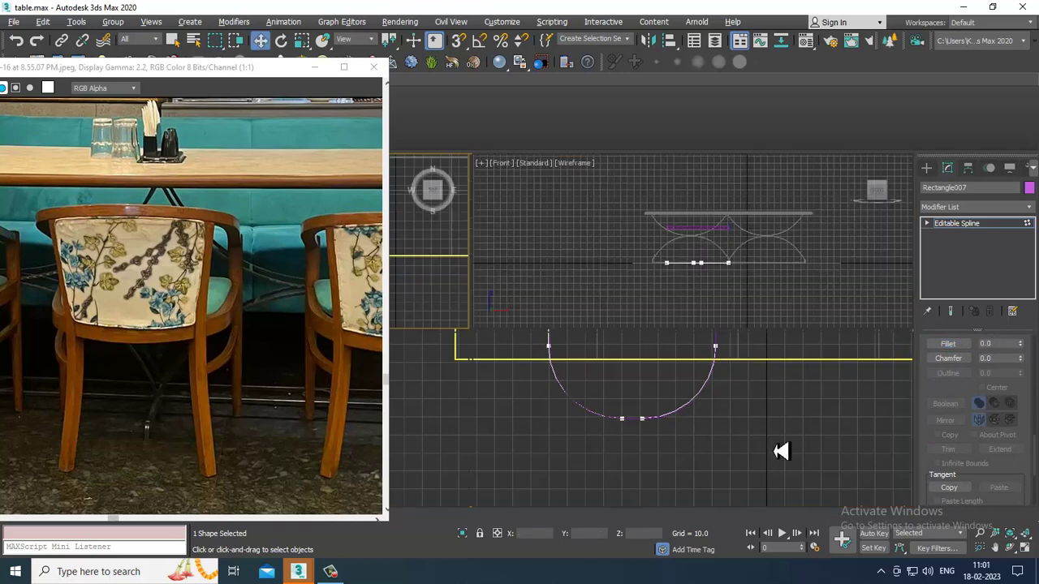
right_click(801, 444)
key(alt+w)
alt+middle_drag(802, 444, 722, 414)
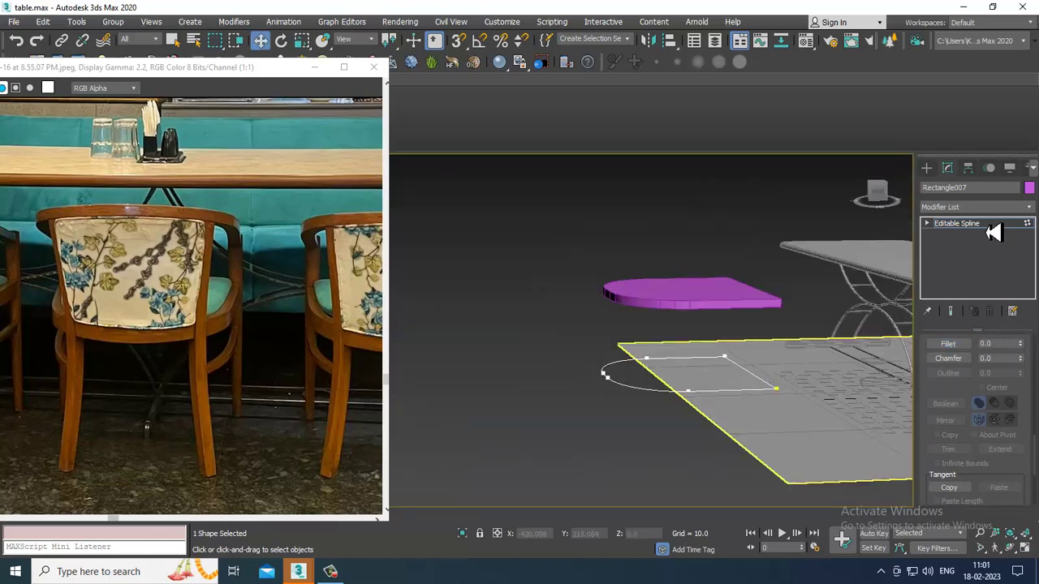
click(990, 228)
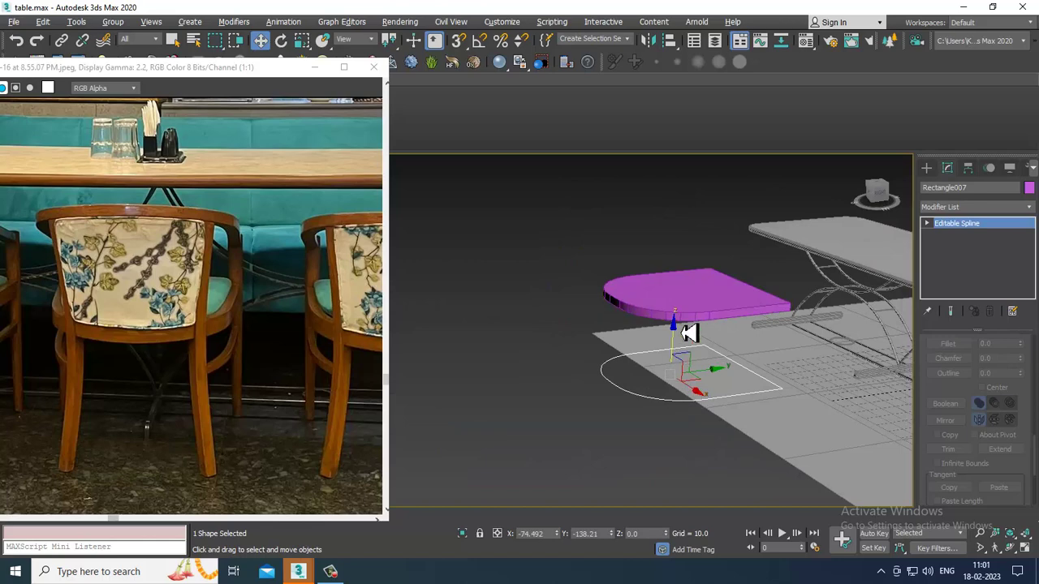
drag(683, 336, 697, 205)
alt+middle_drag(731, 304, 733, 256)
middle_drag(733, 257, 684, 309)
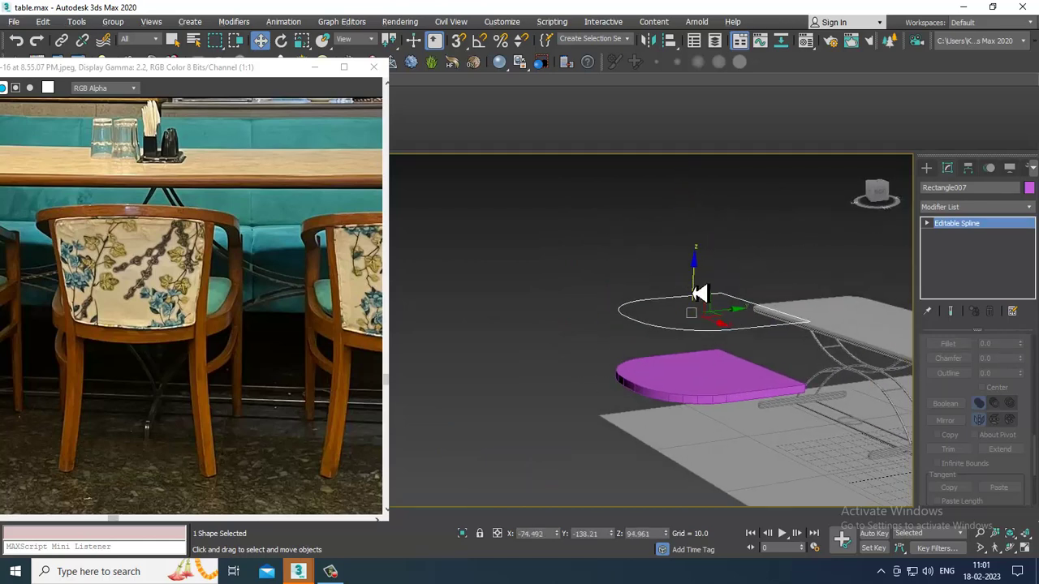
drag(694, 294, 698, 282)
alt+middle_drag(786, 337, 788, 344)
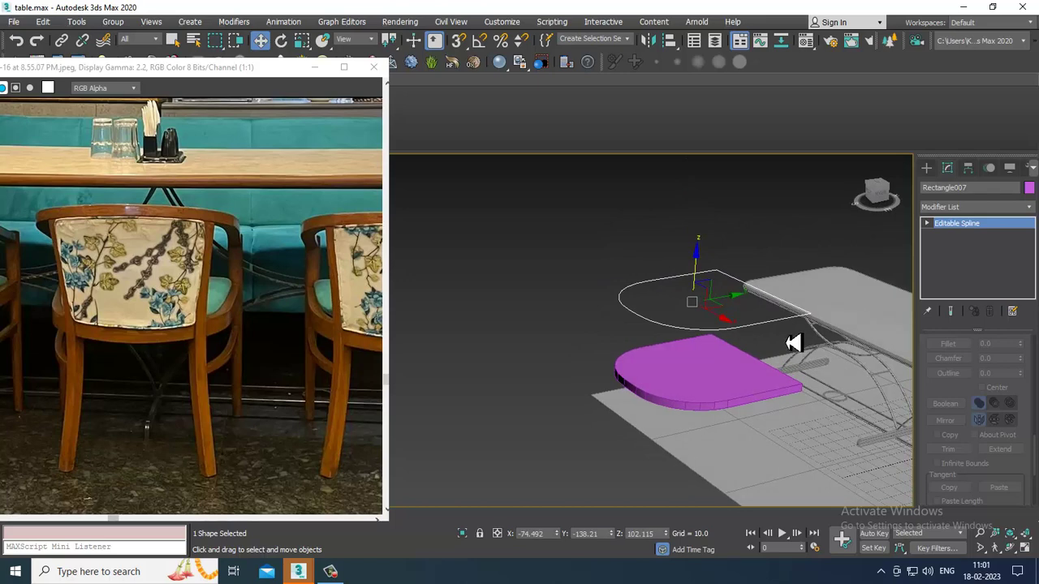
Step: Delete the straight table-side segment of the raised outline to leave an open U-shaped spline
key(1)
click(775, 302)
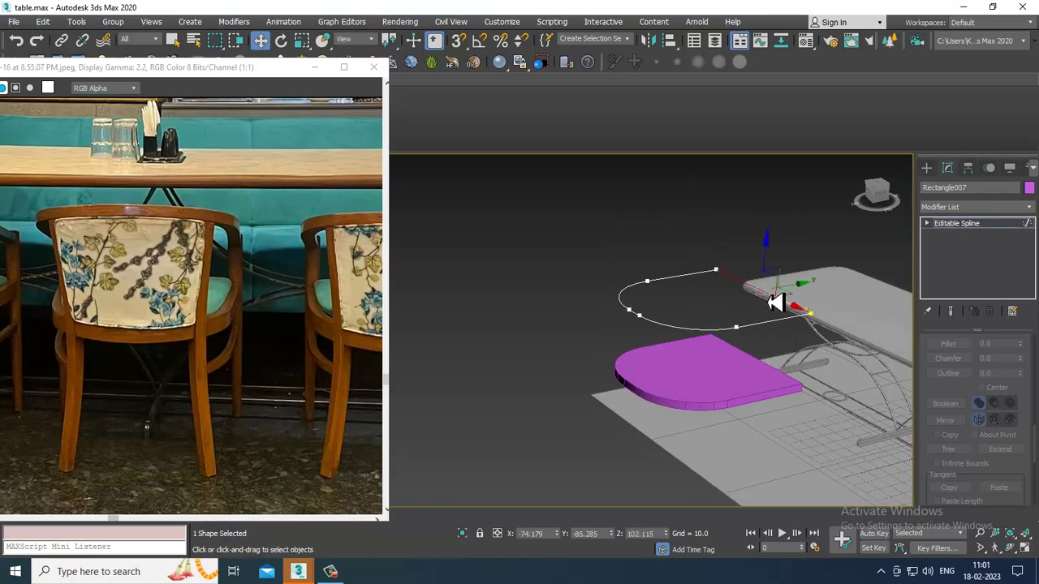
key(Delete)
alt+middle_drag(821, 358, 814, 360)
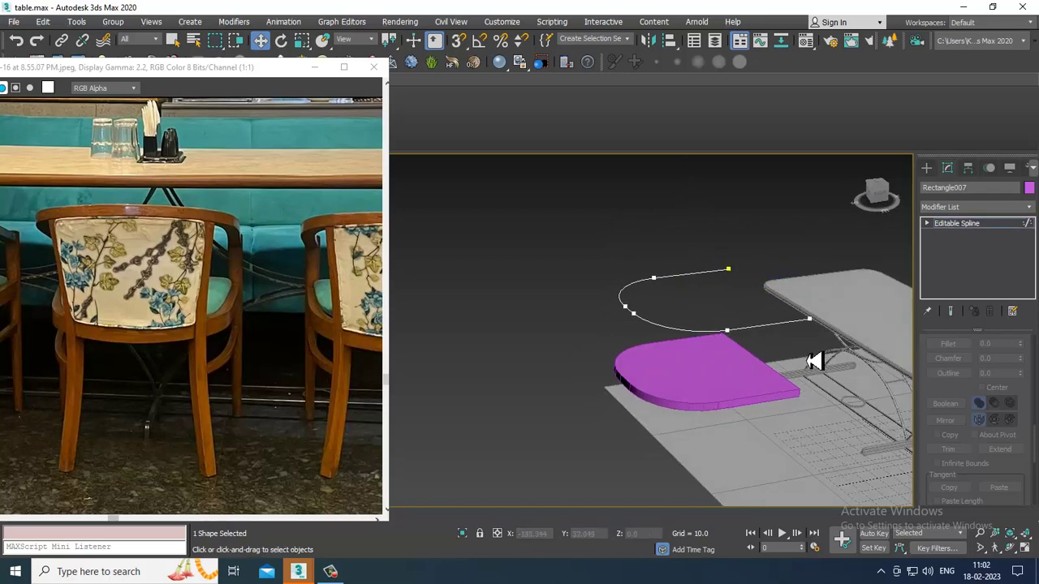
Step: Examine the raised outline's height relative to the seat and tabletop in the Left view
key(alt+w)
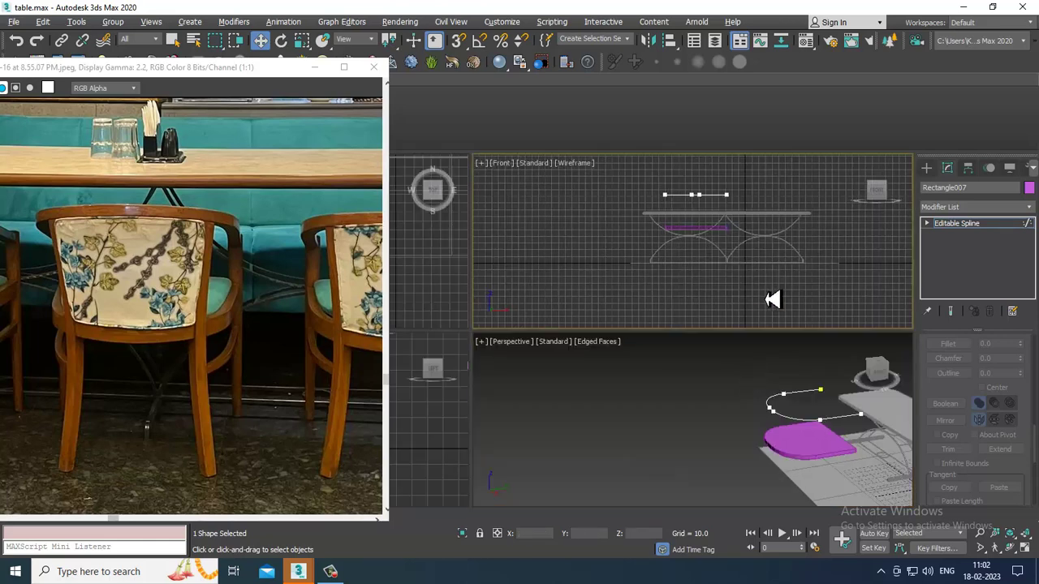
key(alt+w)
key(alt+w)
key(alt+w)
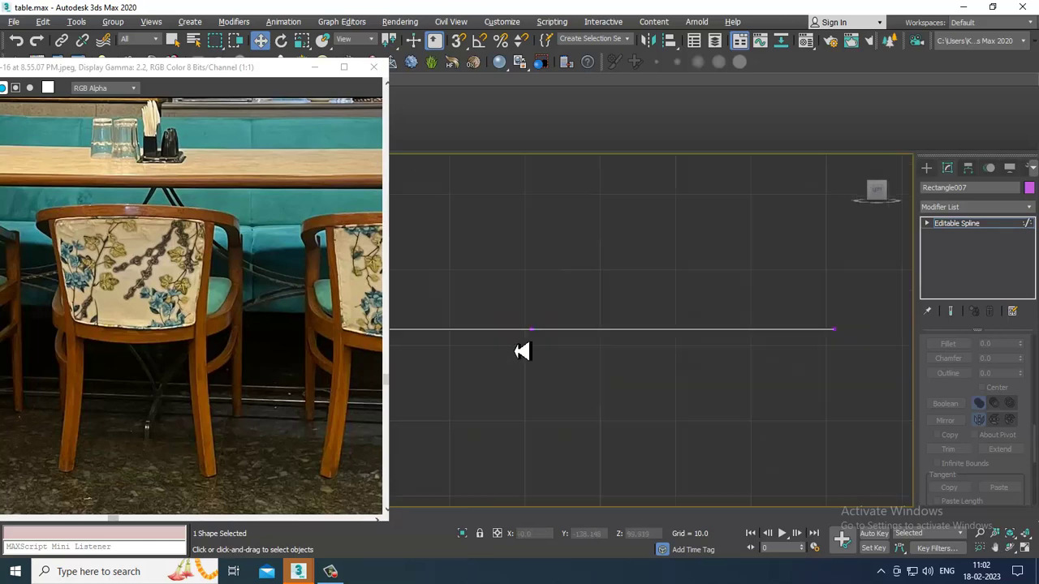
scroll(653, 337, down, 5)
scroll(649, 320, up, 8)
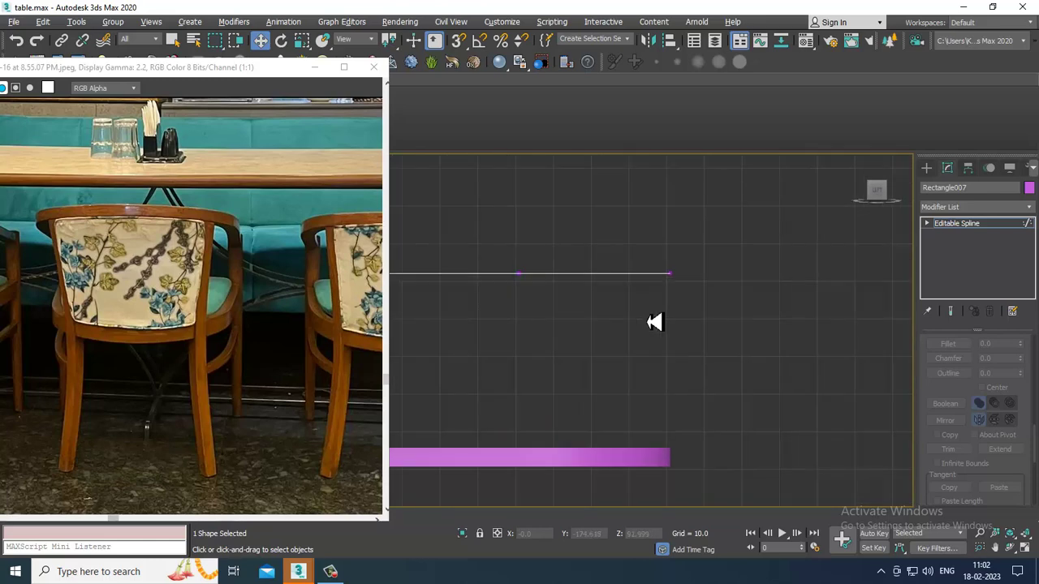
scroll(668, 309, down, 3)
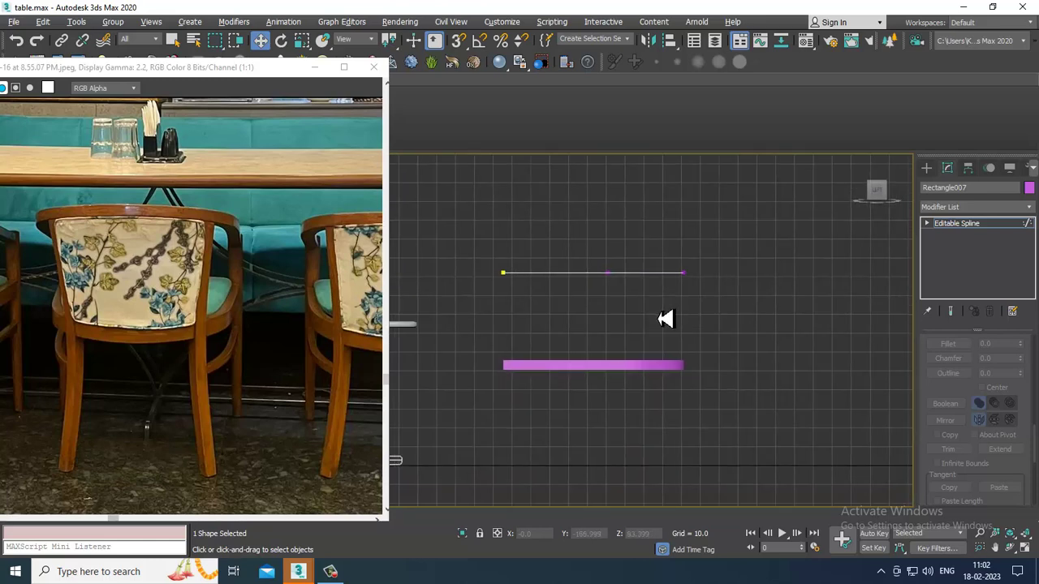
middle_drag(660, 305, 662, 303)
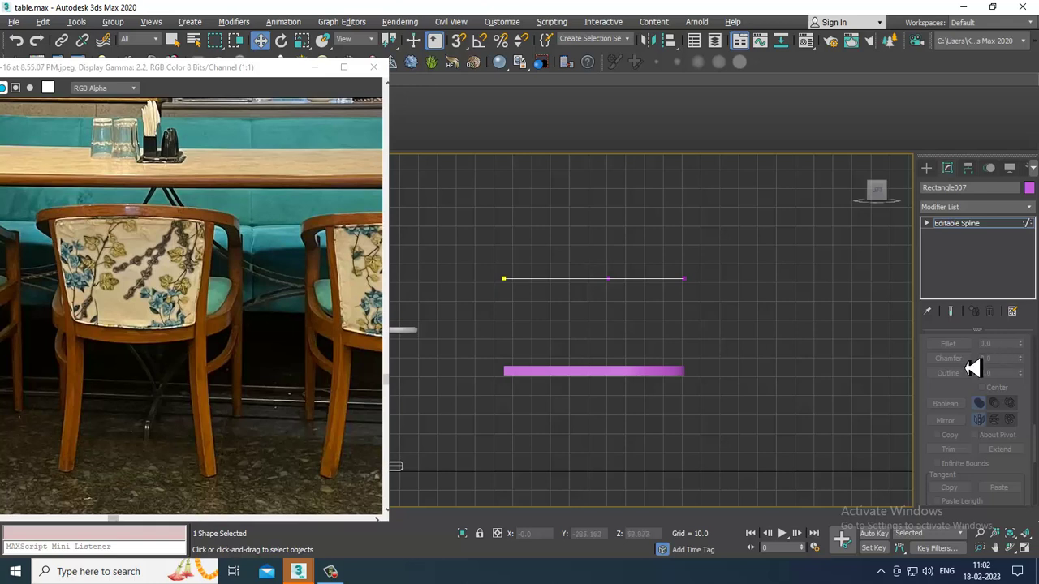
Step: Give the open spline a Rectangular cross-section, enabled in both the renderer and the viewport
drag(935, 364, 935, 475)
drag(935, 366, 933, 533)
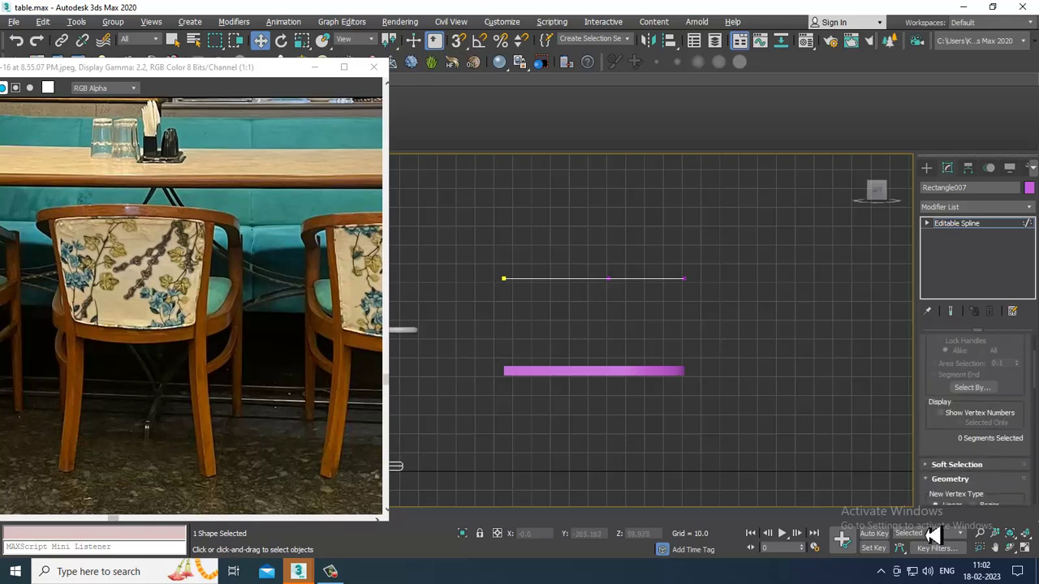
scroll(938, 369, up, 3)
click(928, 343)
click(936, 358)
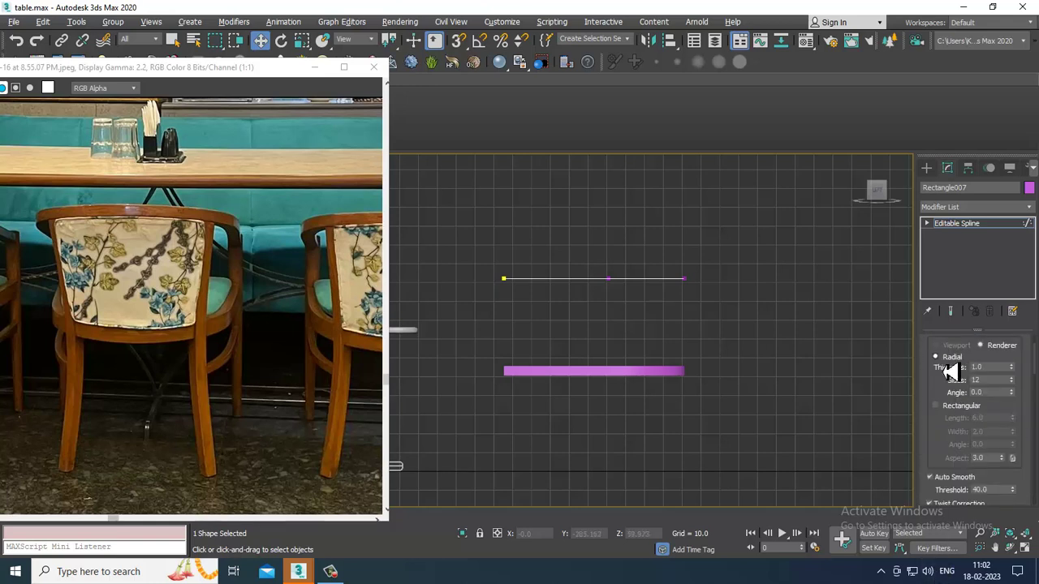
click(938, 406)
drag(947, 385, 964, 459)
click(943, 365)
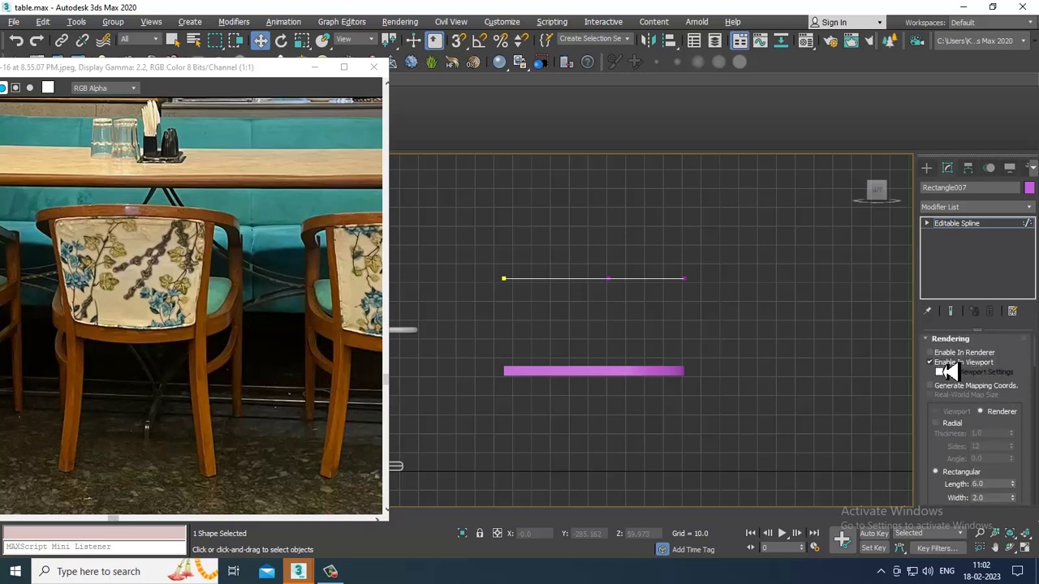
click(948, 356)
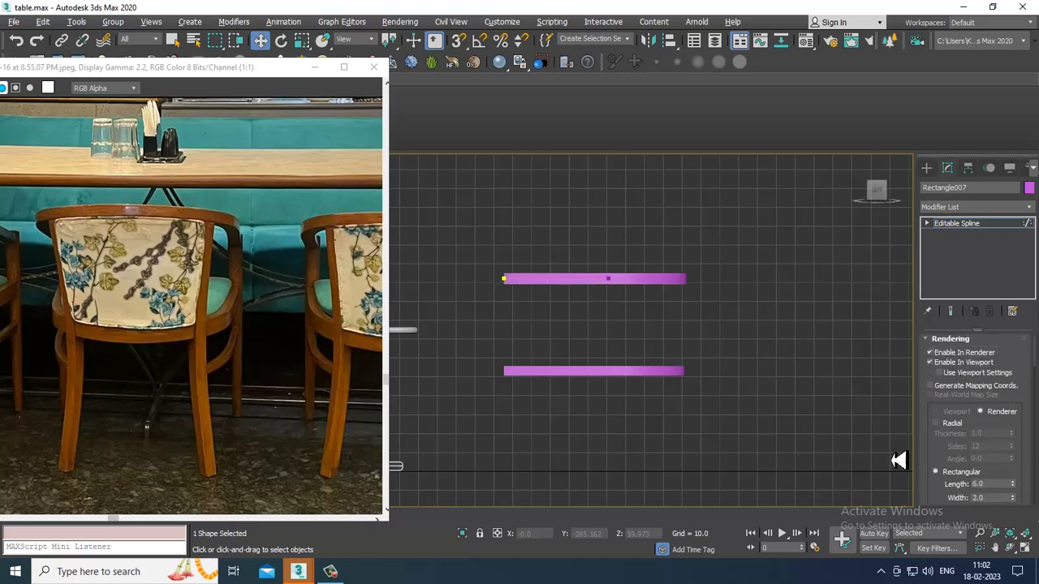
Step: Increase the rail's rectangular cross-section to a length of 6.48 and a width of 5.48
key(alt+w)
key(alt+w)
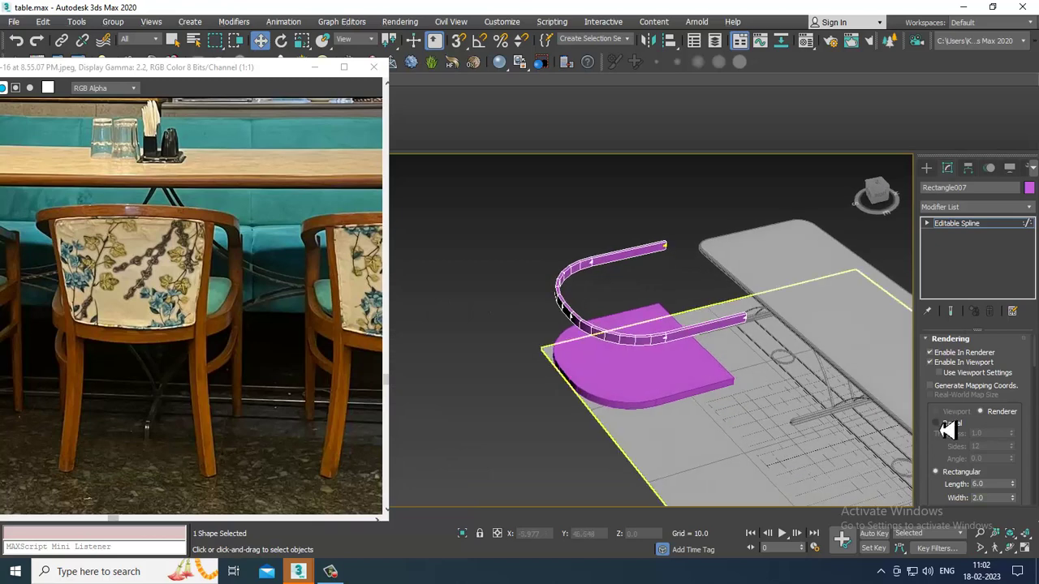
mouse_move(1016, 491)
mouse_down()
mouse_move(1014, 471)
mouse_move(1018, 503)
mouse_move(1011, 394)
mouse_move(1023, 469)
mouse_move(1013, 481)
mouse_up()
Step: Lower the rail's table-side end vertices by about 9 in the Left view, with edged faces shown
key(alt+w)
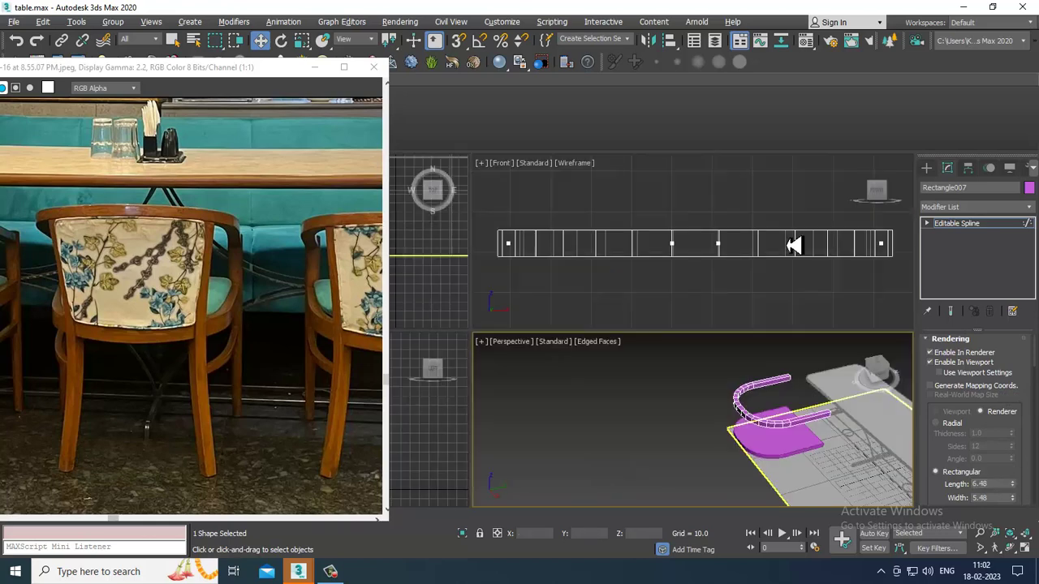
middle_click(446, 433)
key(alt+w)
scroll(579, 315, down, 4)
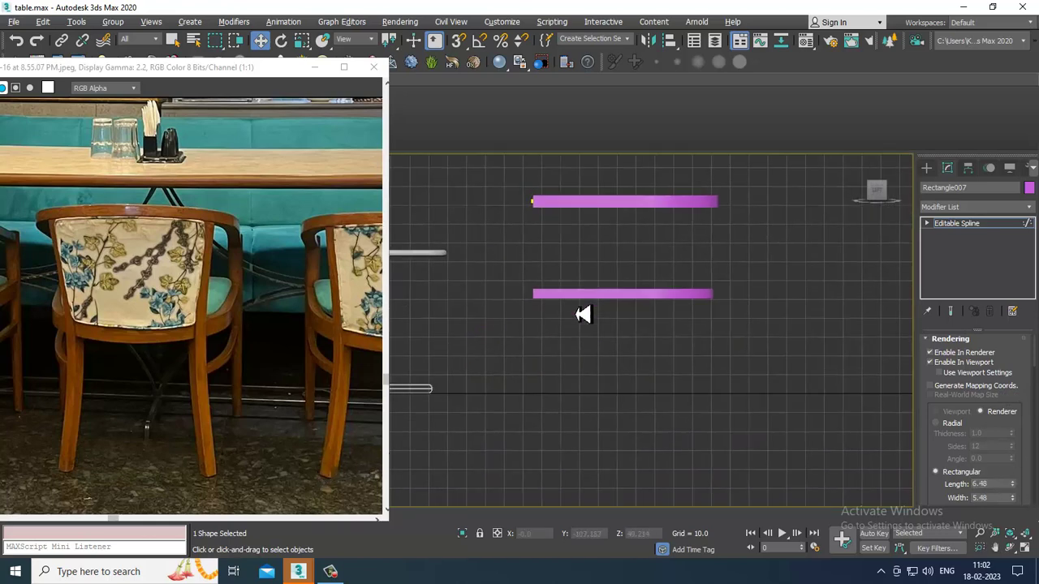
scroll(627, 342, up, 3)
scroll(621, 341, up, 4)
key(F4)
middle_drag(620, 294, 624, 349)
key(1)
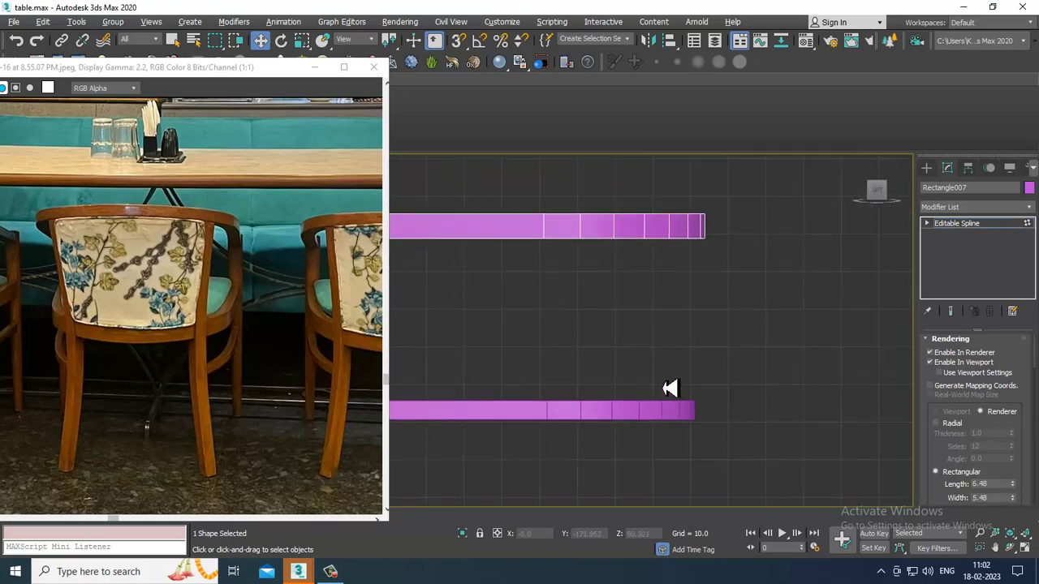
scroll(662, 381, down, 4)
drag(537, 260, 620, 346)
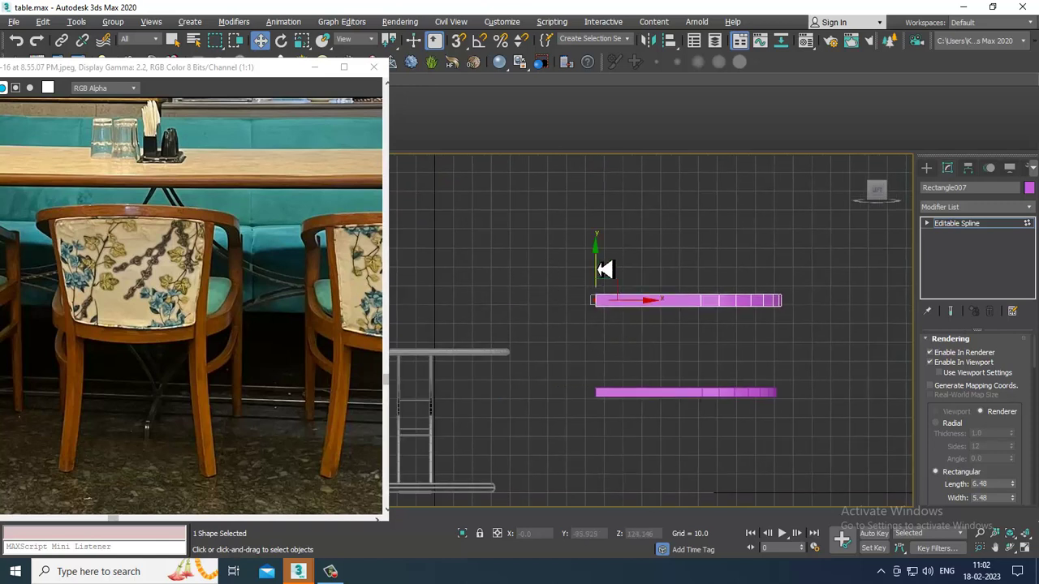
drag(604, 271, 606, 285)
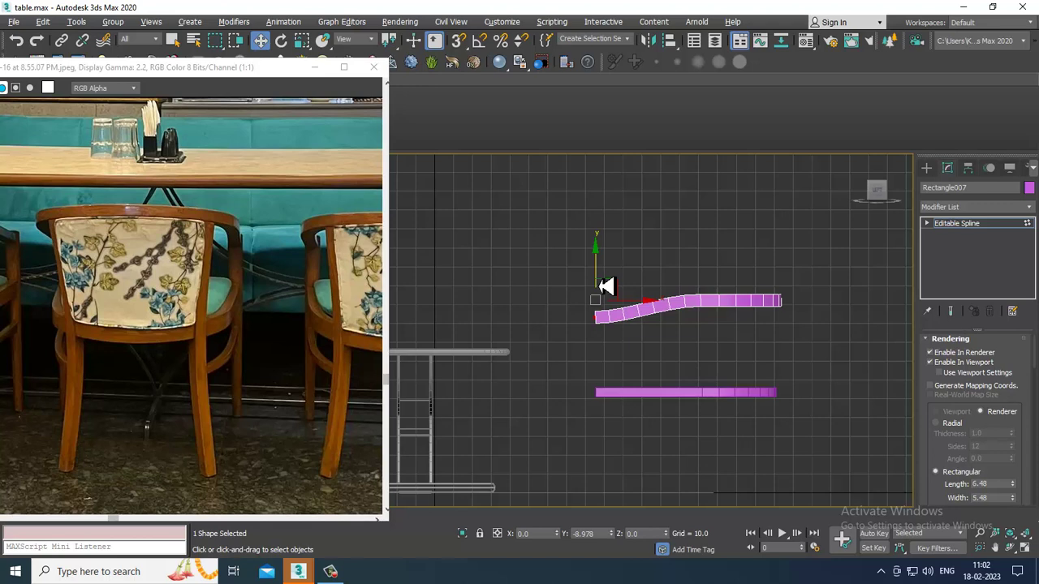
Step: Convert the rail's side vertices, where the arms meet the curved back, to Smooth
drag(661, 261, 750, 300)
right_click(686, 296)
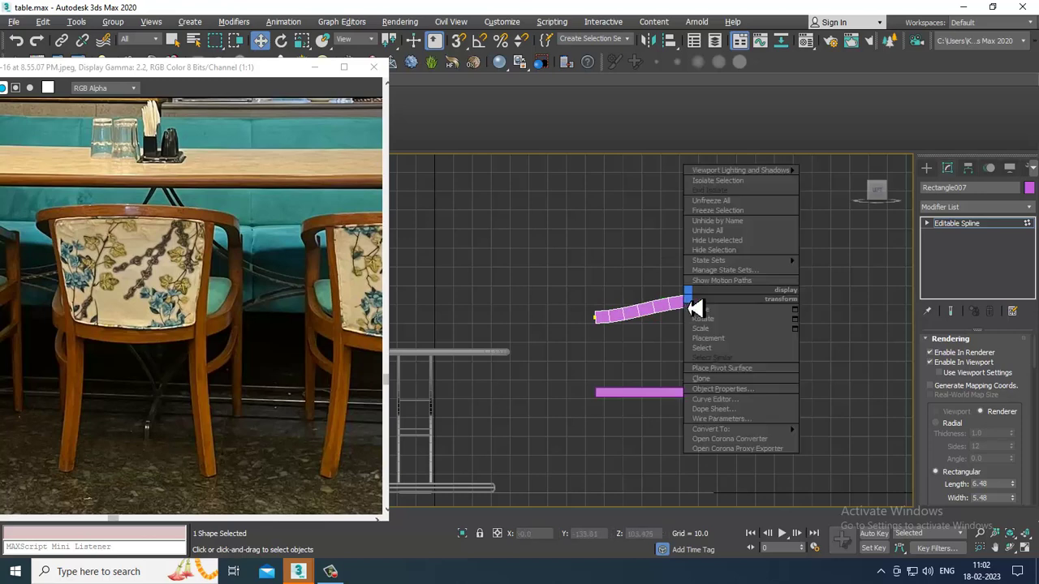
click(680, 241)
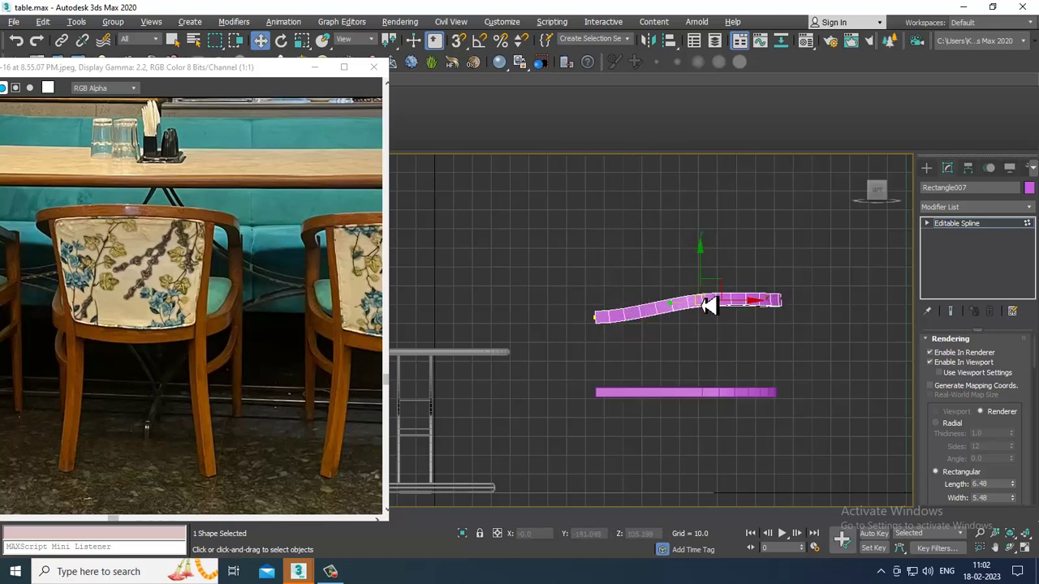
right_click(688, 286)
click(685, 241)
middle_drag(697, 348, 684, 345)
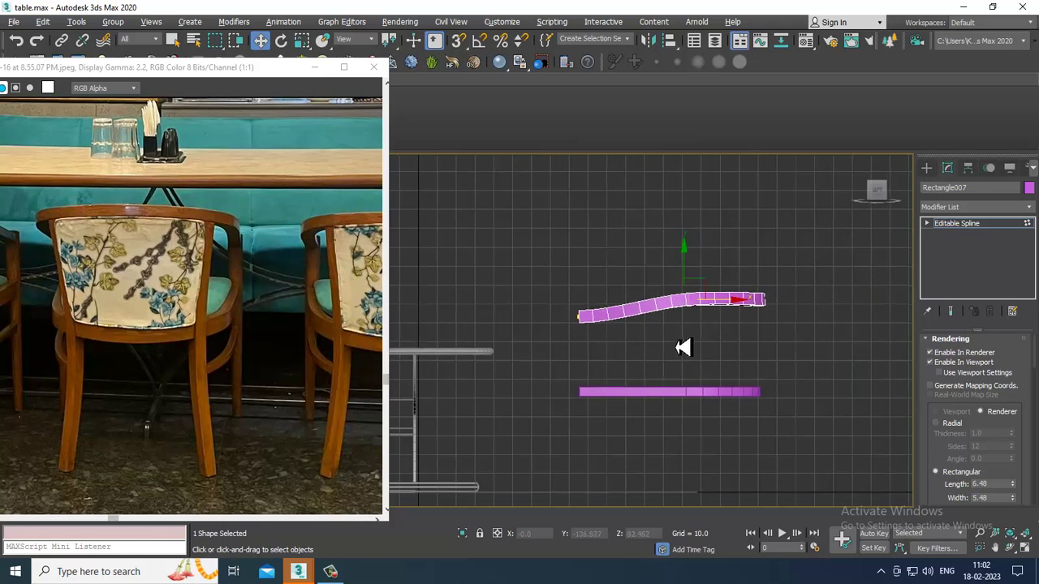
Step: Raise the whole rail along Z to a height of about 117.2
click(983, 224)
middle_drag(711, 310, 728, 292)
drag(701, 248, 692, 230)
key(alt+w)
middle_click(740, 403)
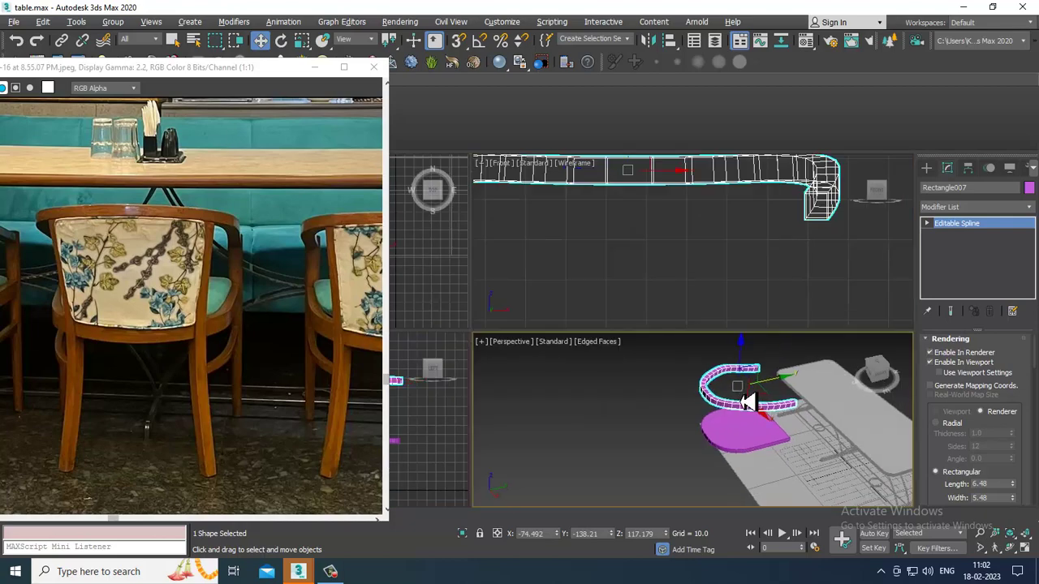
key(alt+w)
alt+middle_drag(740, 404, 779, 379)
Step: In the Top view, move the rail's two side vertices inward along X to about -120.1 and -30.9
key(alt+w)
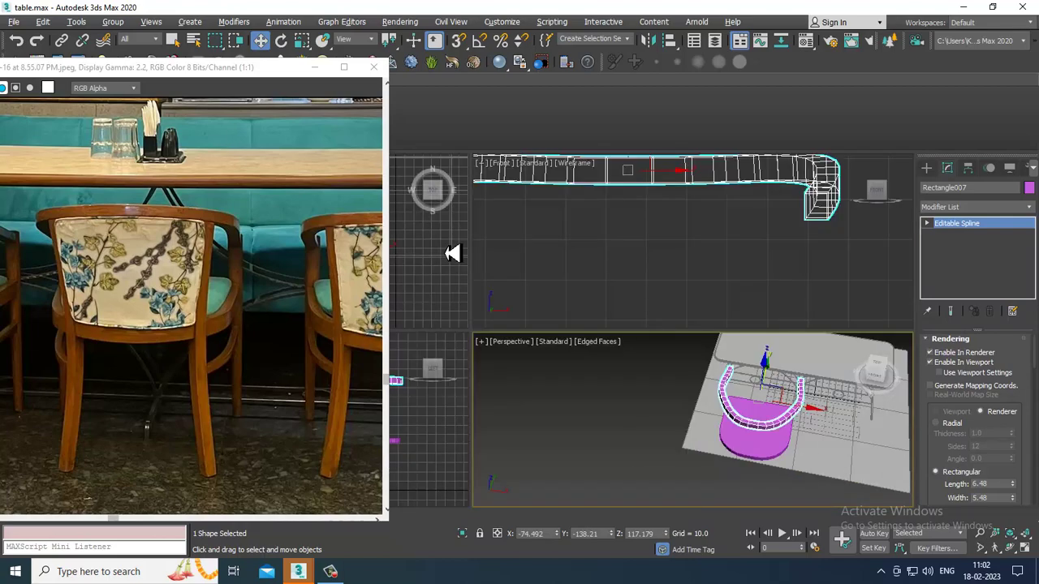
middle_click(445, 254)
key(alt+w)
middle_drag(507, 263, 568, 256)
scroll(608, 292, up, 2)
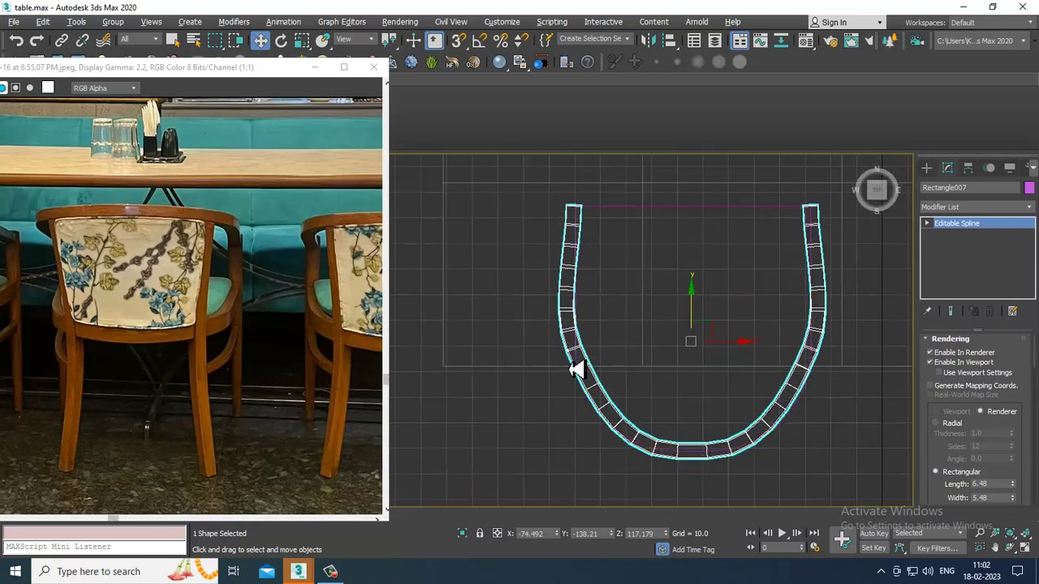
middle_drag(774, 310, 759, 307)
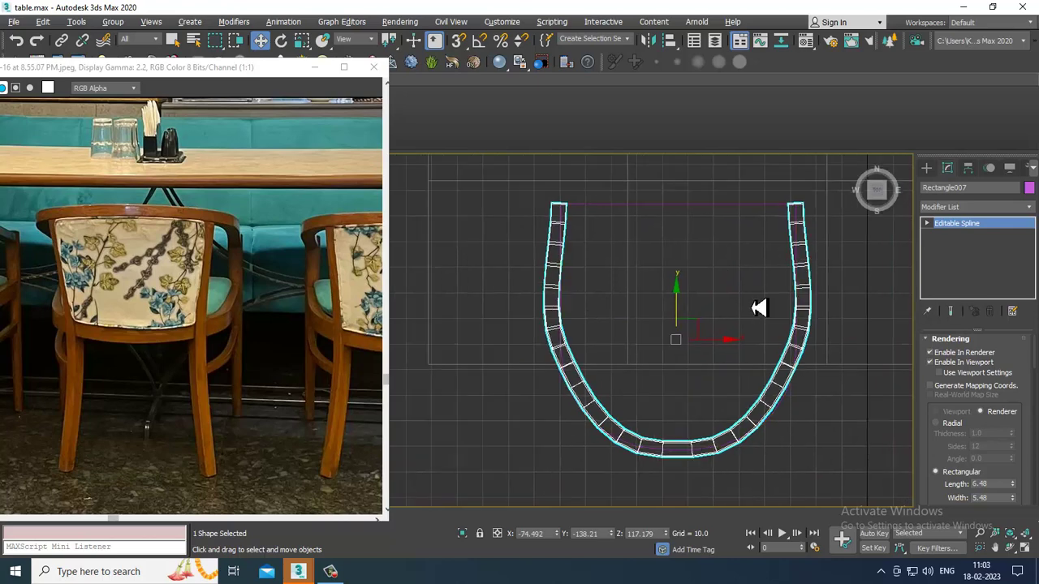
click(925, 166)
key(1)
drag(509, 305, 607, 355)
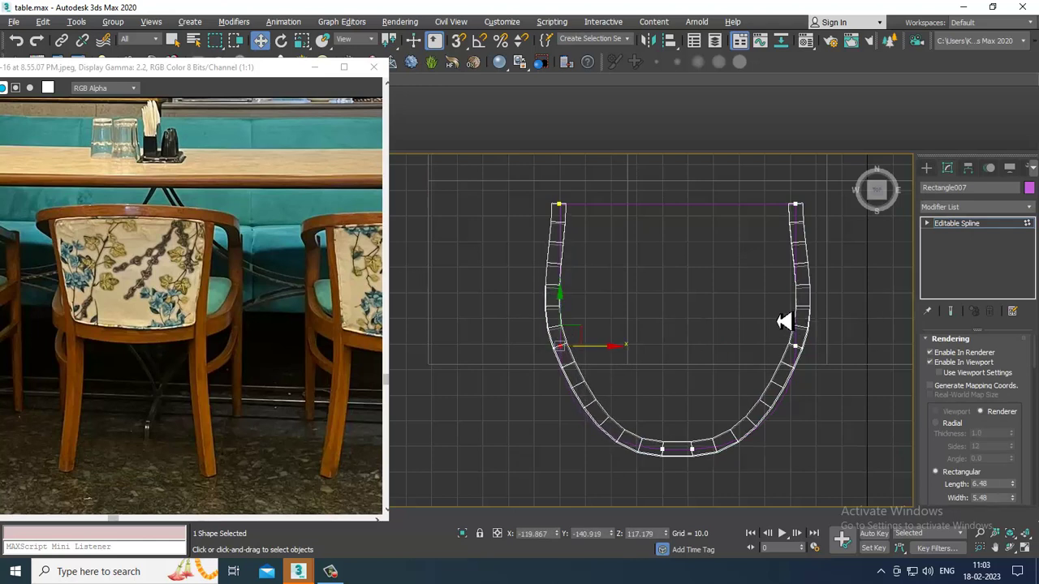
drag(784, 322, 846, 359)
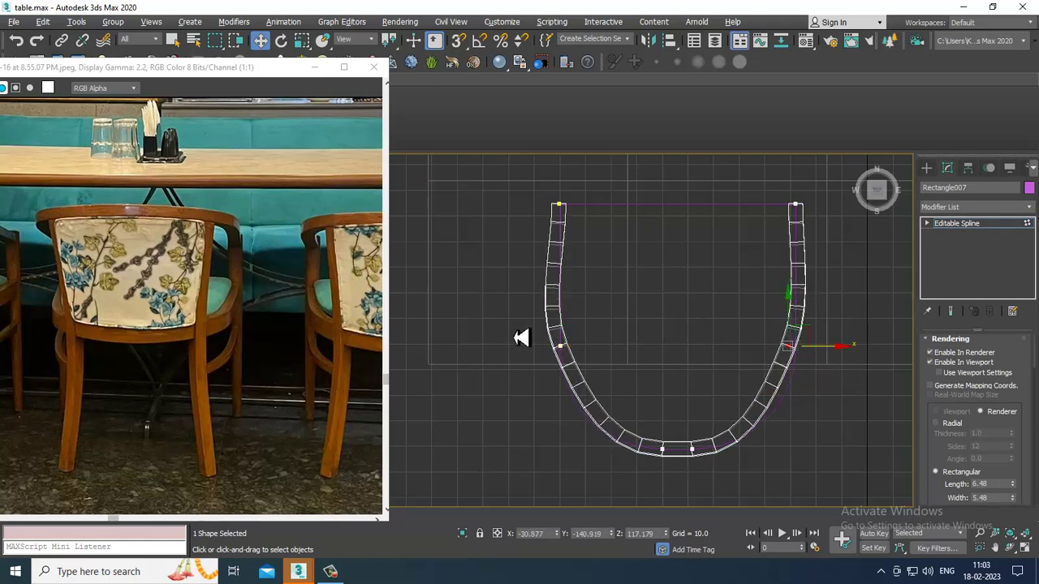
drag(522, 337, 606, 358)
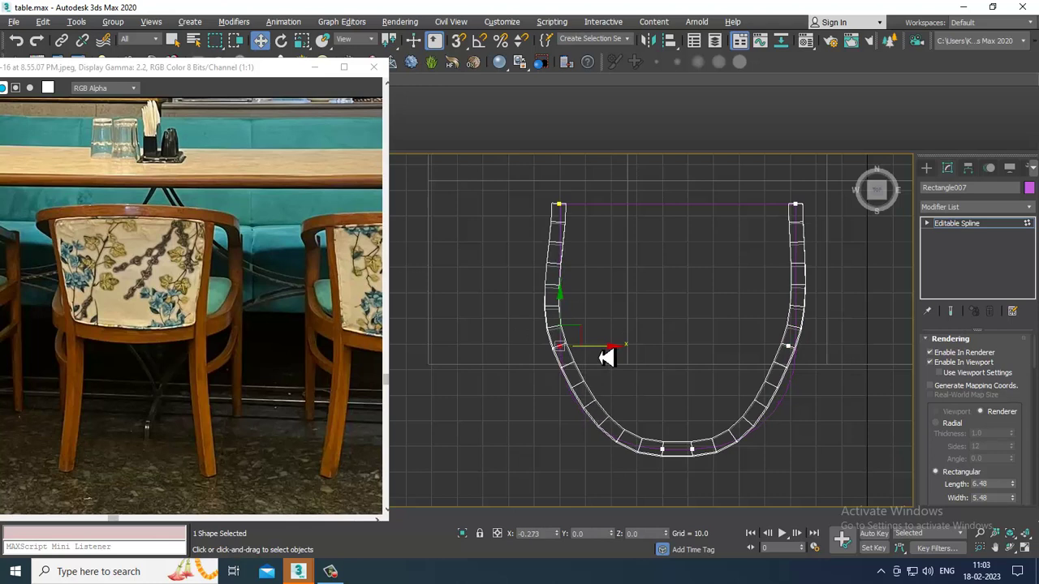
Step: Refine the rail's curve on the negative-X side with one vertex and move it outward to about X -109.4, Y -167.2
right_click(616, 427)
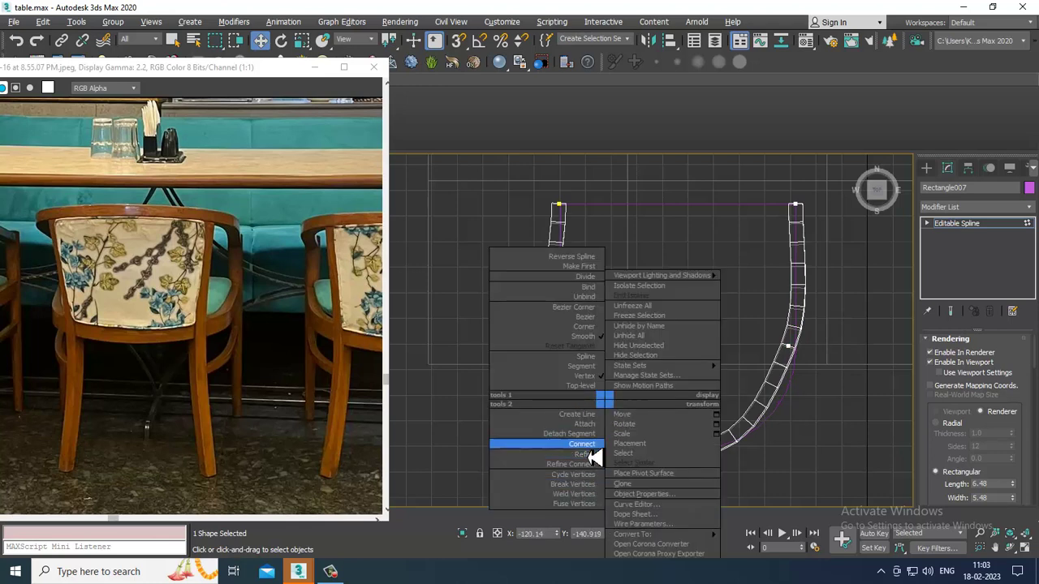
click(597, 479)
click(594, 416)
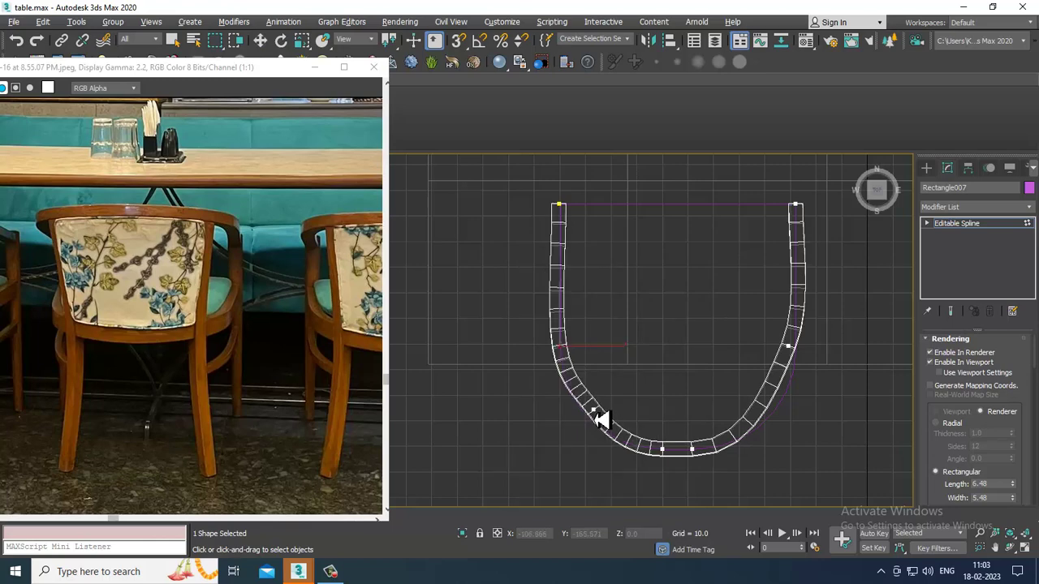
right_click(625, 426)
key(1)
key(1)
drag(574, 439, 618, 412)
Step: Refine the rail's opposite curve with a matching vertex and move it outward to about X -38.6, Y -166.5
right_click(766, 407)
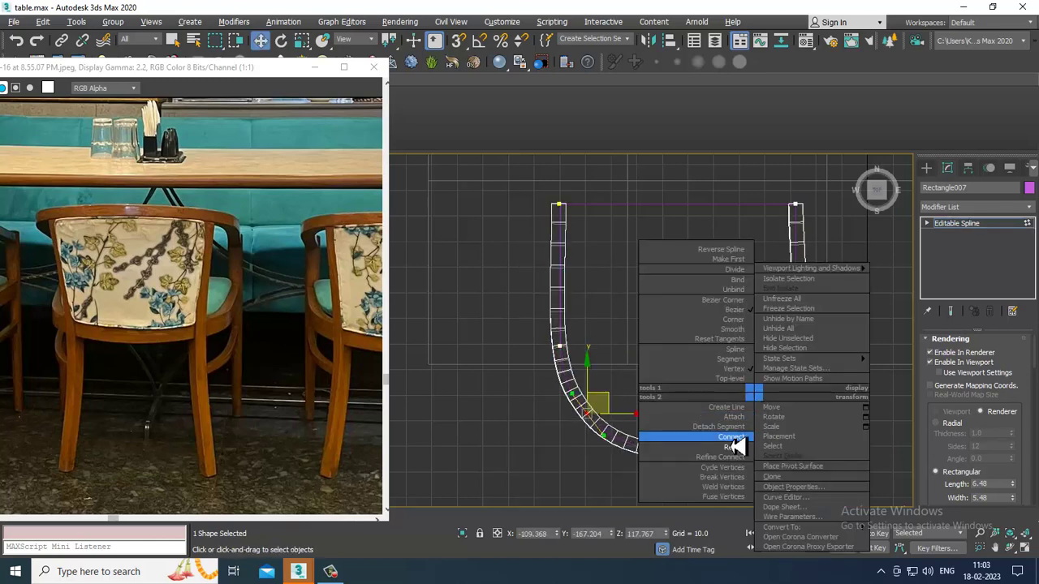
click(730, 447)
click(759, 407)
right_click(778, 451)
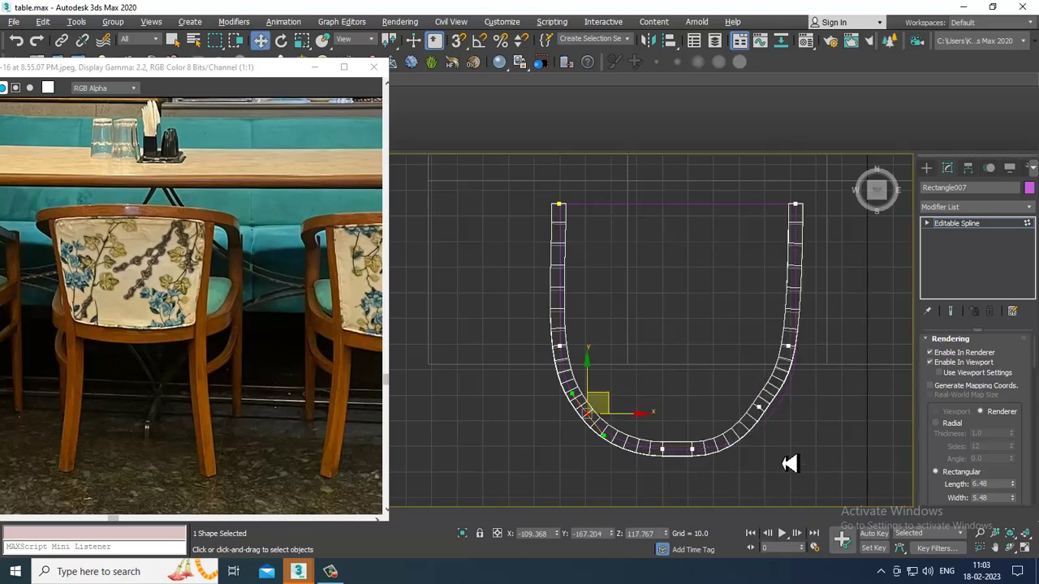
key(1)
key(1)
drag(736, 448, 783, 401)
Step: Scale the extruded seat uniformly to about 106% in the Top view so its outline matches the rail's outer edge
key(alt+w)
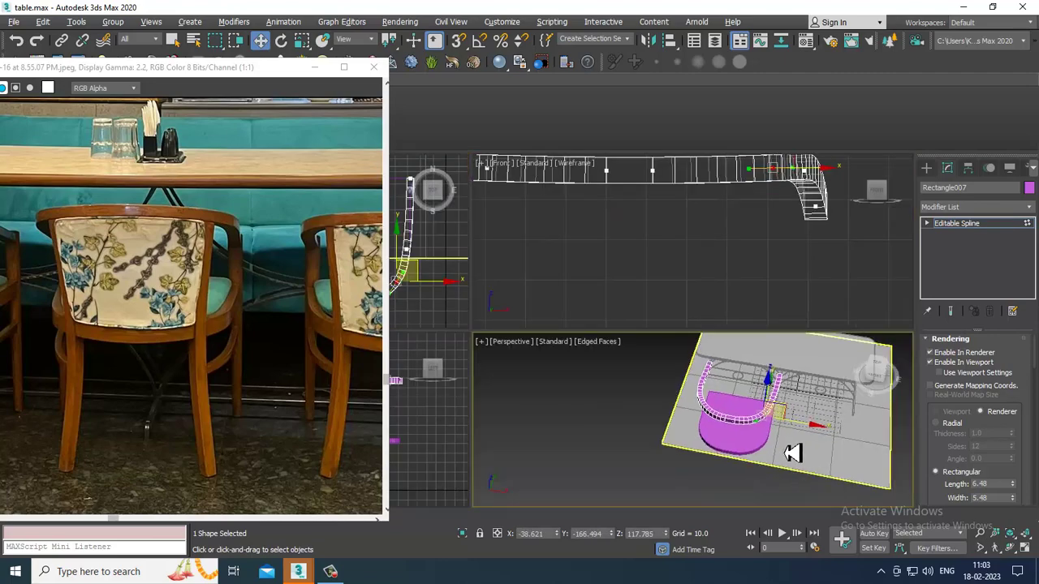
key(alt+w)
mouse_move(745, 362)
alt+middle_down()
mouse_move(723, 382)
mouse_move(756, 327)
mouse_move(733, 329)
mouse_move(714, 378)
mouse_move(733, 374)
alt+middle_up()
scroll(737, 349, up, 3)
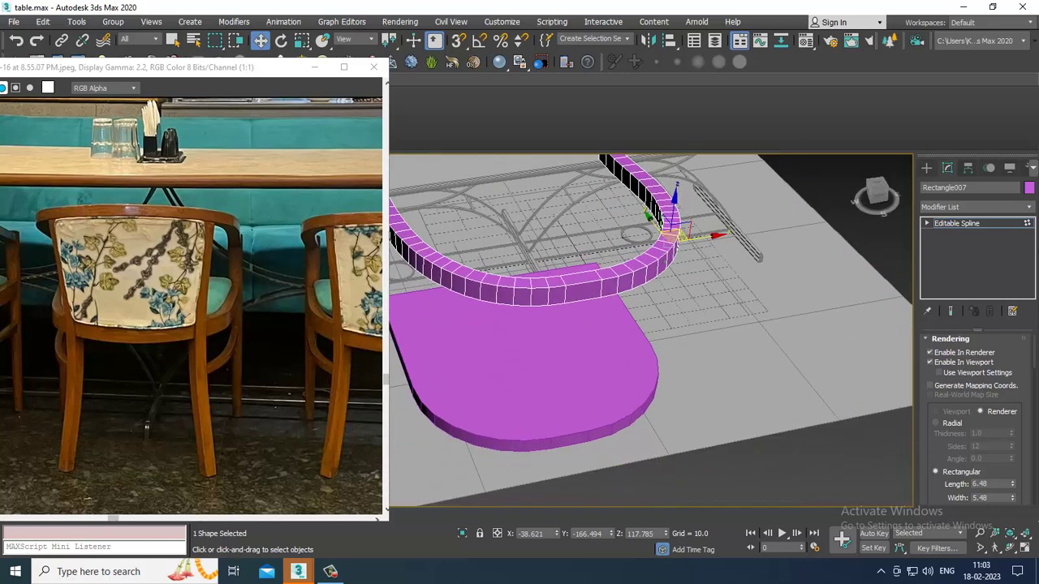
click(586, 415)
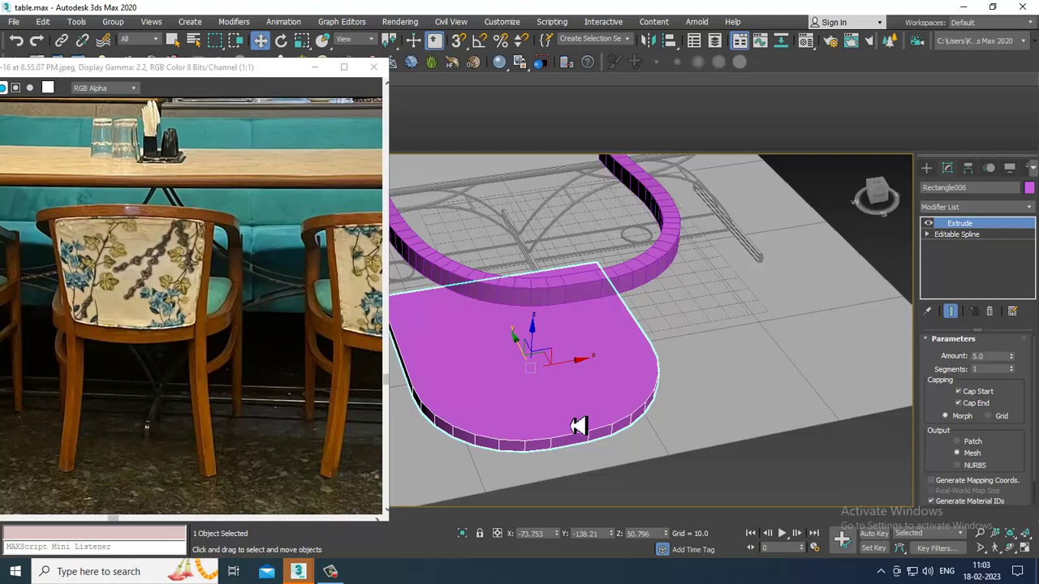
key(alt+w)
key(alt+w)
key(r)
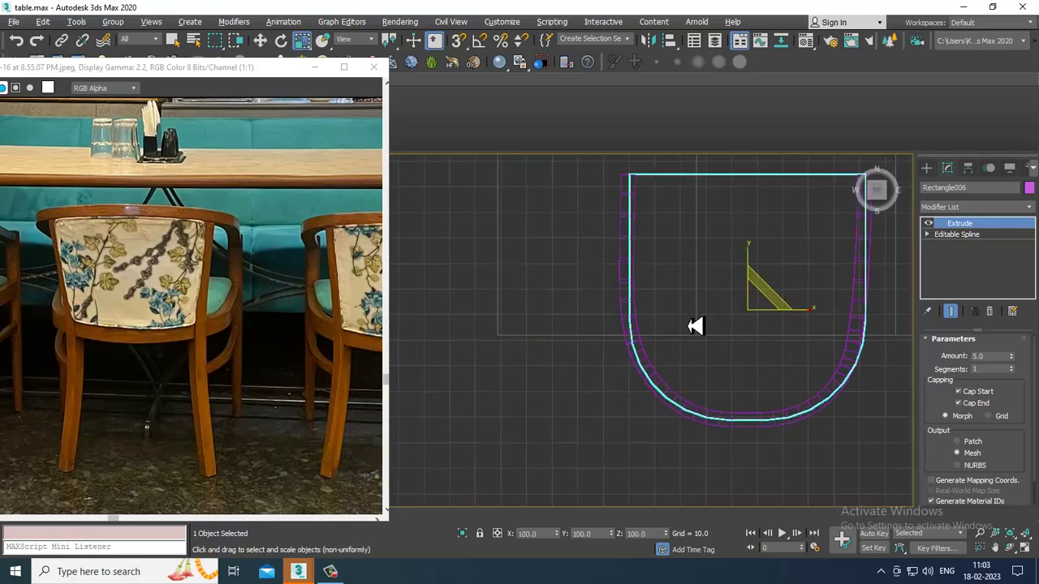
drag(757, 315, 754, 313)
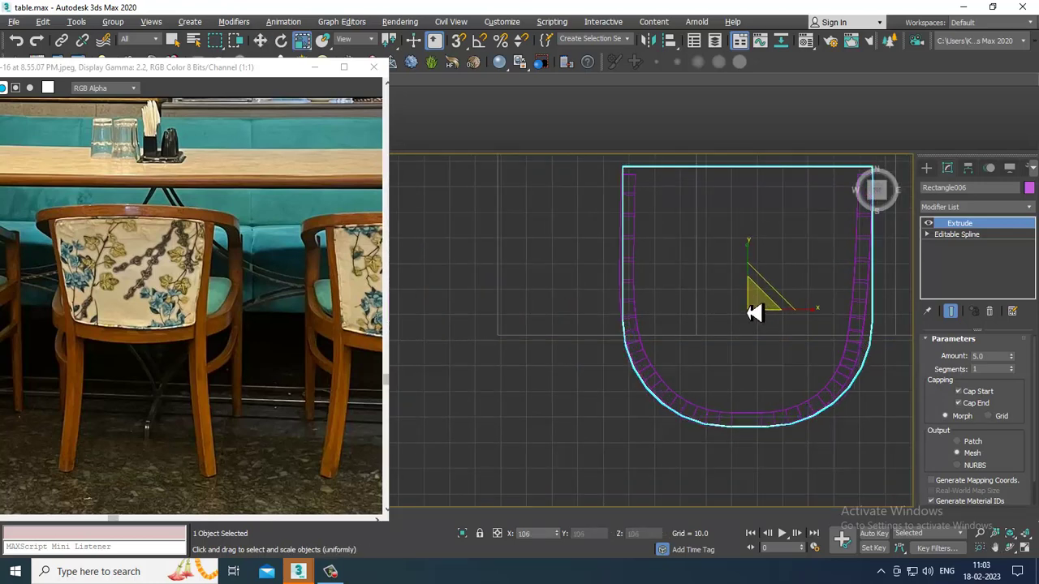
key(w)
Step: Select the rail and examine its shape and alignment with the seat from above, below and the side
middle_drag(840, 328, 795, 366)
key(alt+w)
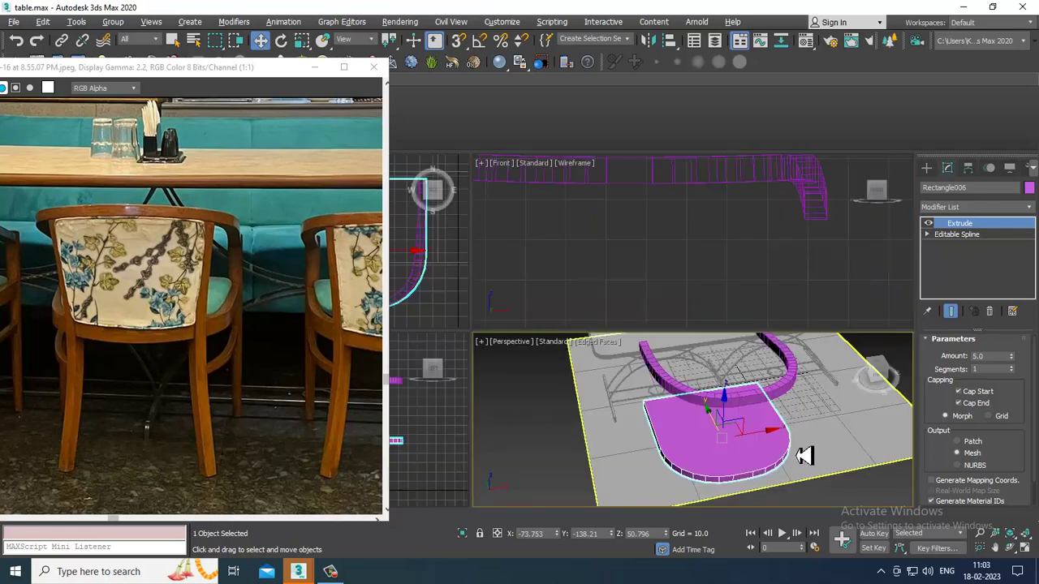
key(alt+w)
alt+middle_drag(804, 454, 962, 268)
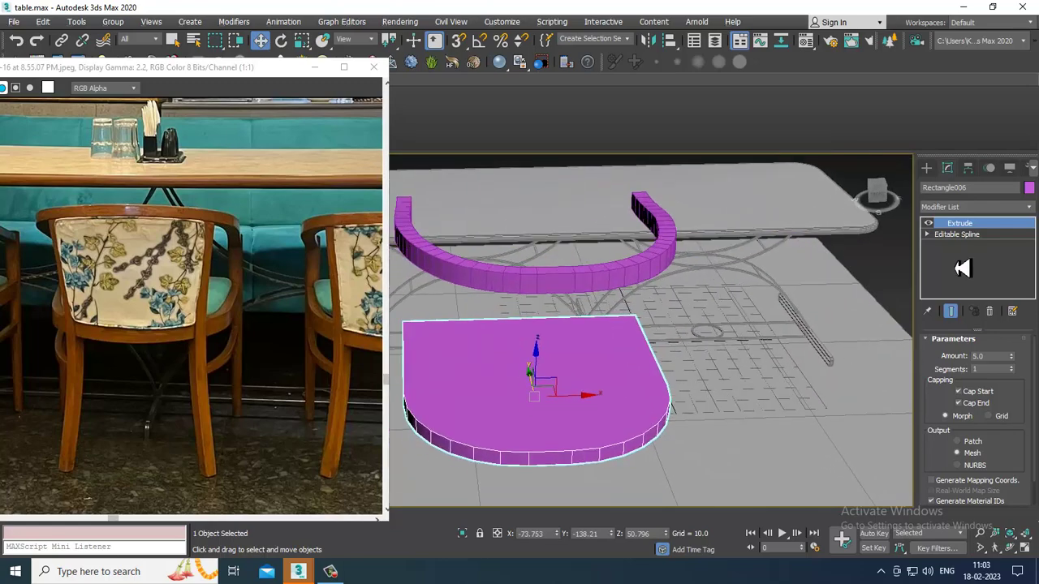
click(593, 292)
alt+middle_drag(593, 294, 690, 254)
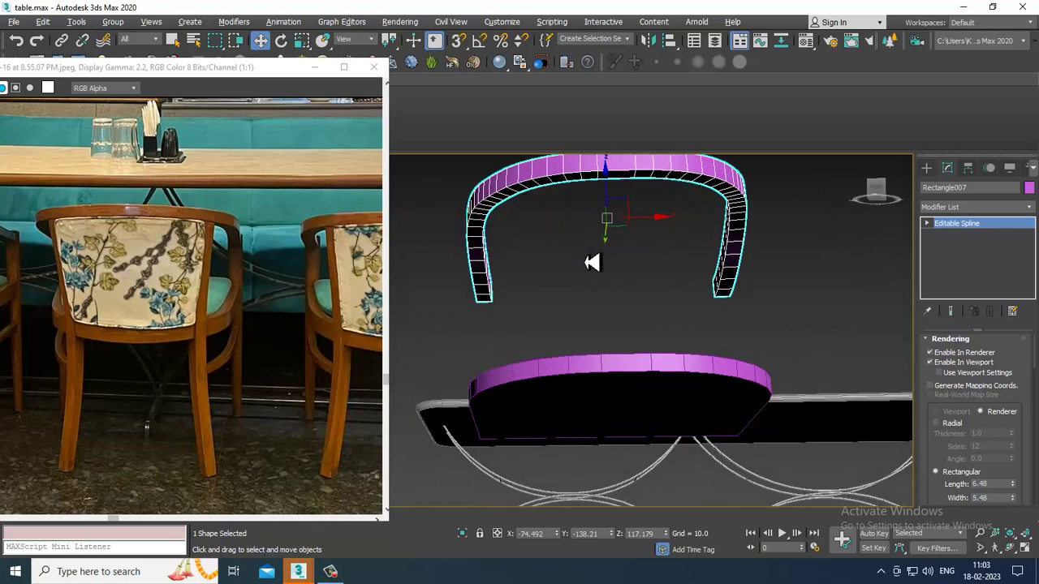
alt+middle_drag(592, 262, 729, 329)
right_click(593, 180)
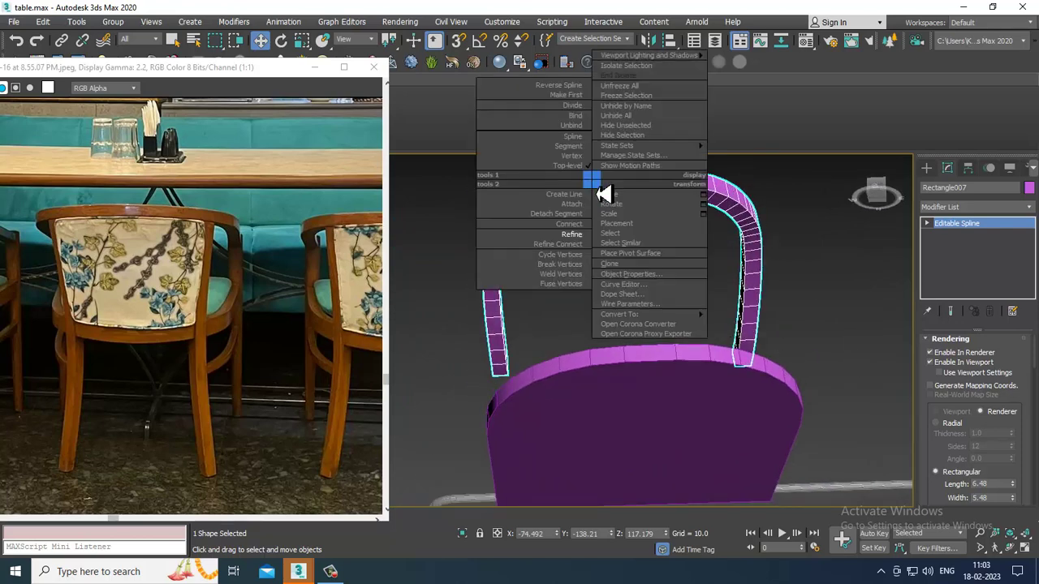
click(827, 308)
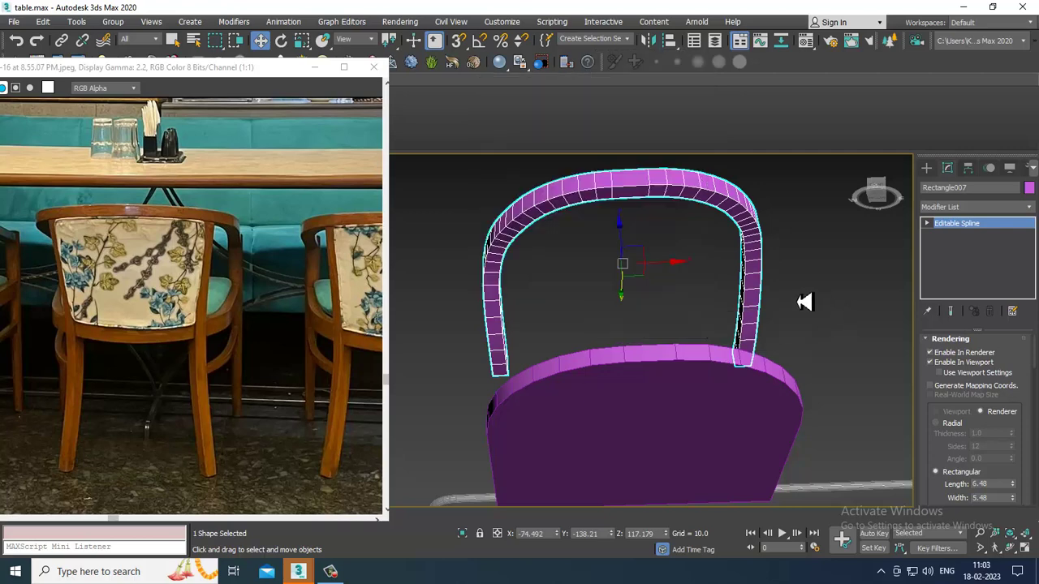
alt+middle_drag(703, 318, 758, 332)
Step: In the Left view, move the rail's table-side end vertices slightly farther toward the table
key(alt+w)
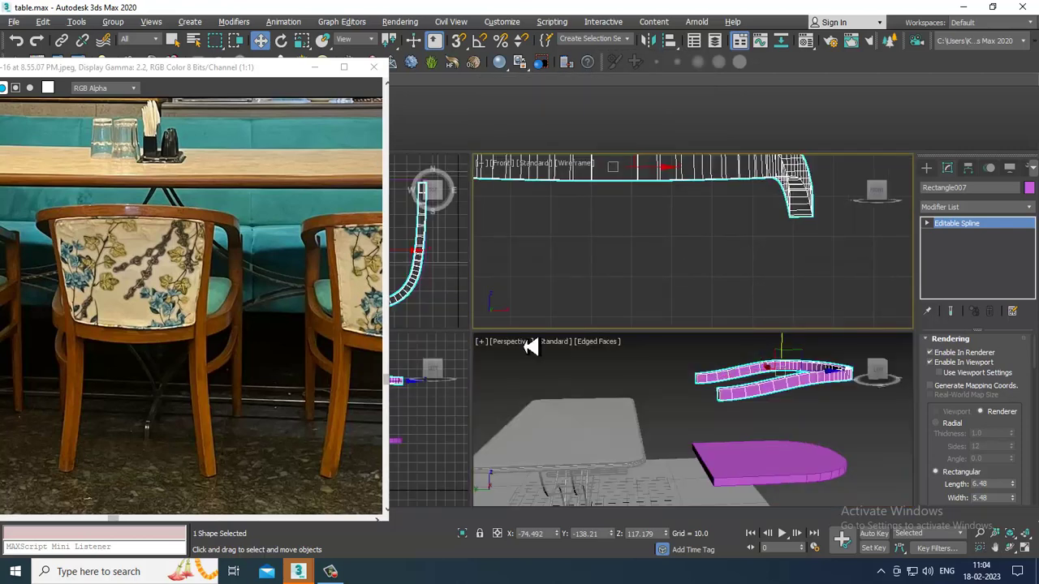
middle_drag(448, 441, 461, 414)
key(alt+w)
scroll(744, 300, up, 3)
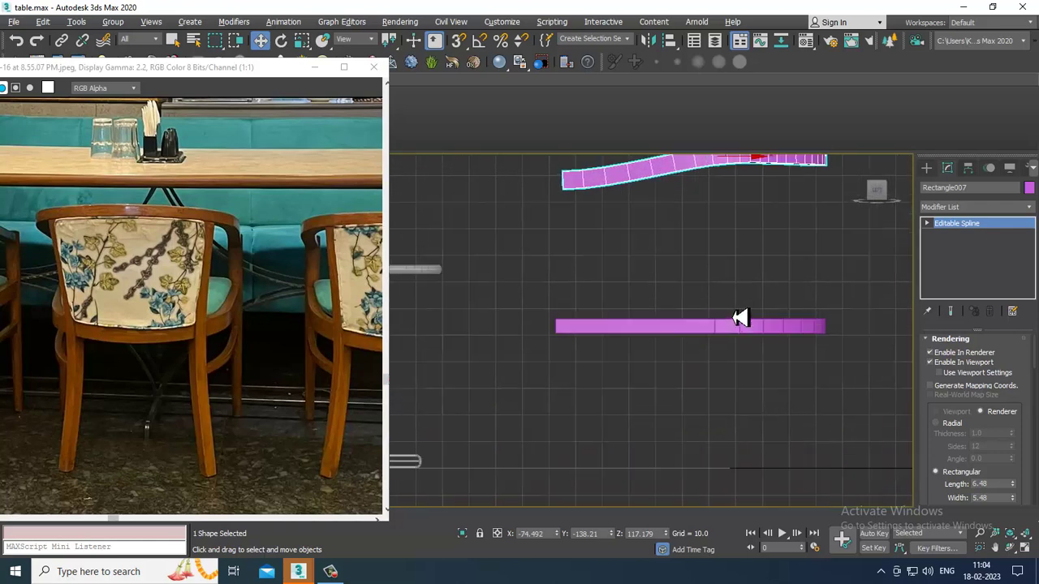
middle_drag(647, 233, 654, 252)
key(1)
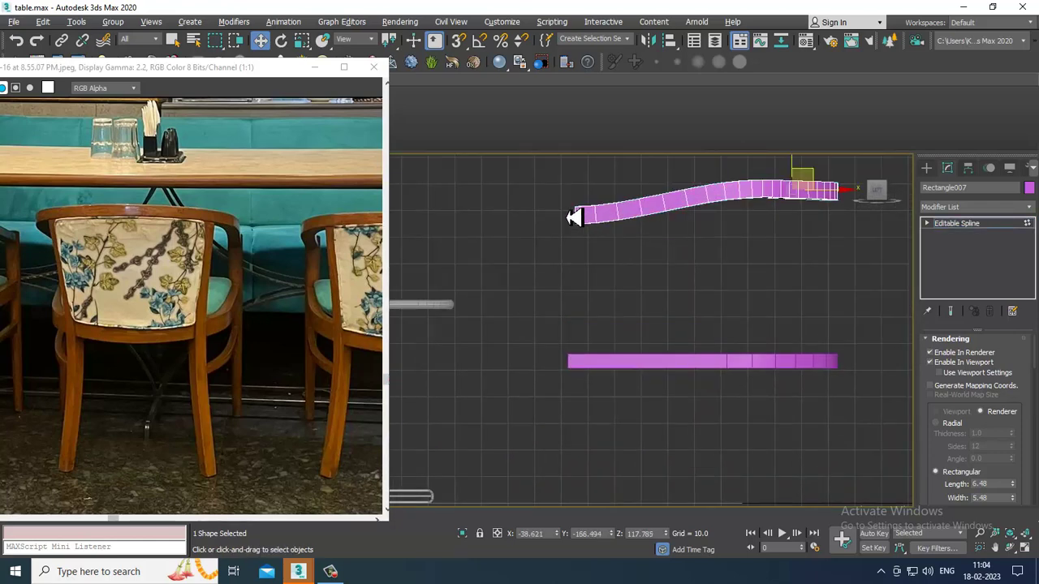
click(571, 214)
drag(614, 224, 598, 226)
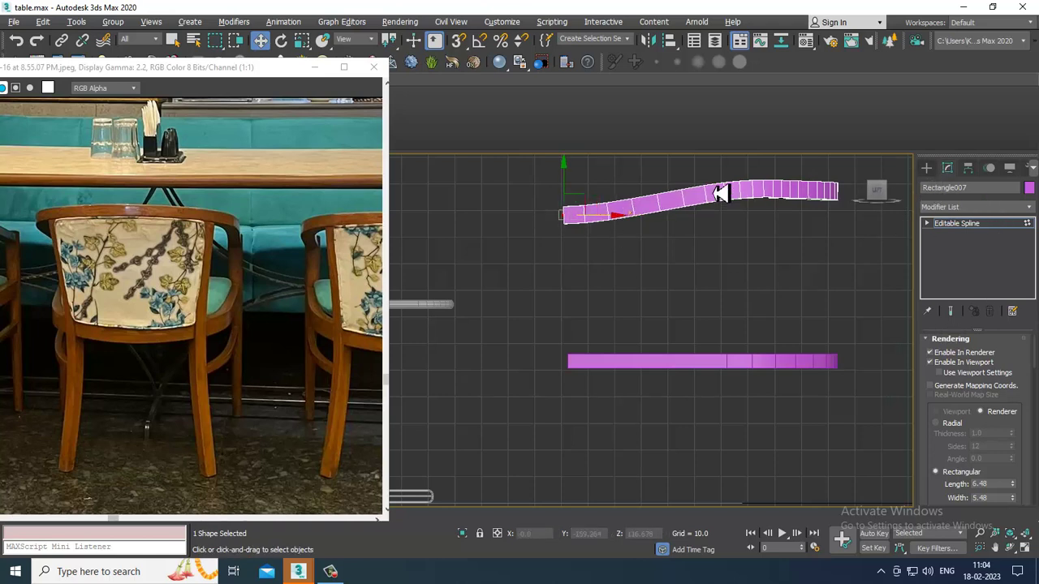
Step: Draw a nearly vertical line about 108.4 long from the rail's table-side end down to the floor as a leg
click(926, 168)
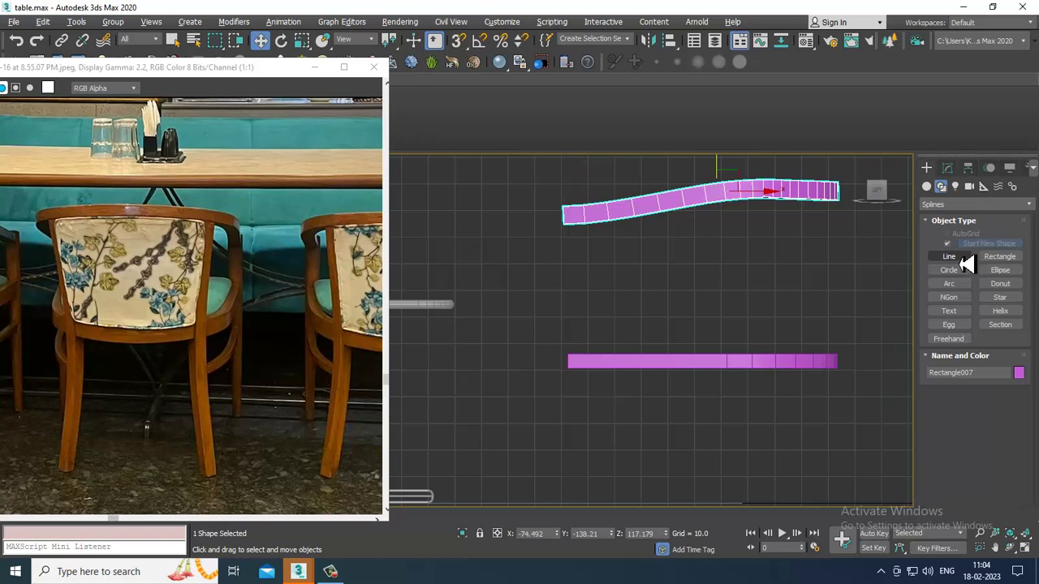
click(951, 256)
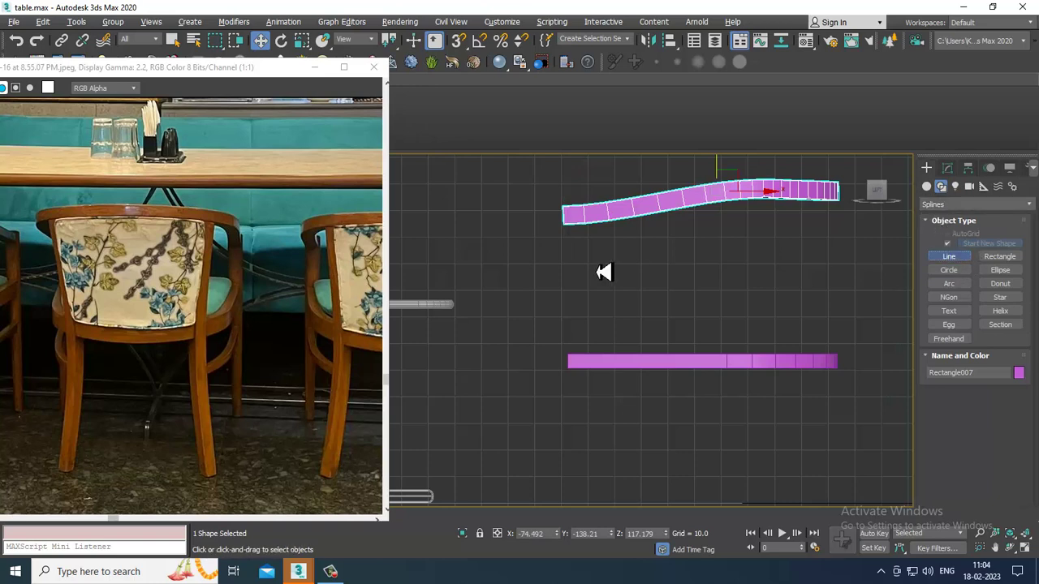
click(563, 218)
middle_drag(557, 477, 582, 349)
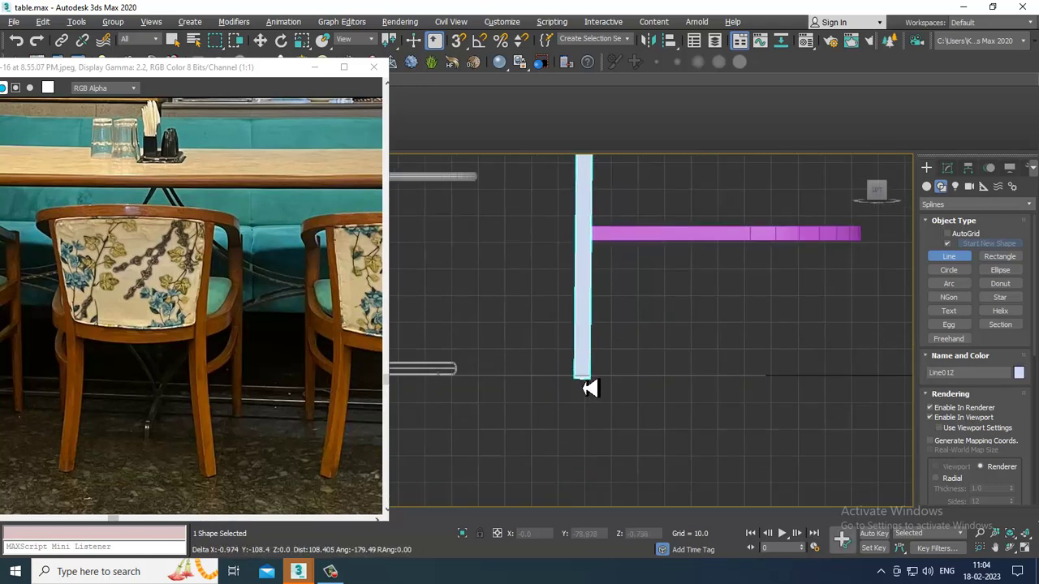
click(582, 381)
right_click(582, 382)
right_click(584, 383)
Step: Move the new leg along X to about -27.7, beneath the end of the nearest arm
scroll(717, 359, down, 3)
key(alt+w)
middle_click(791, 424)
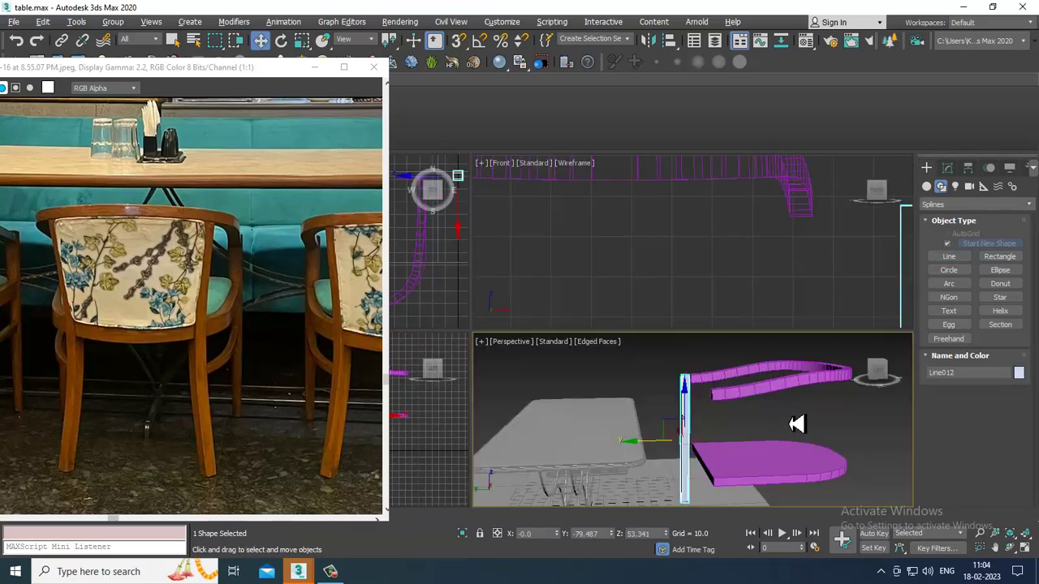
key(alt+w)
alt+middle_drag(788, 422, 663, 293)
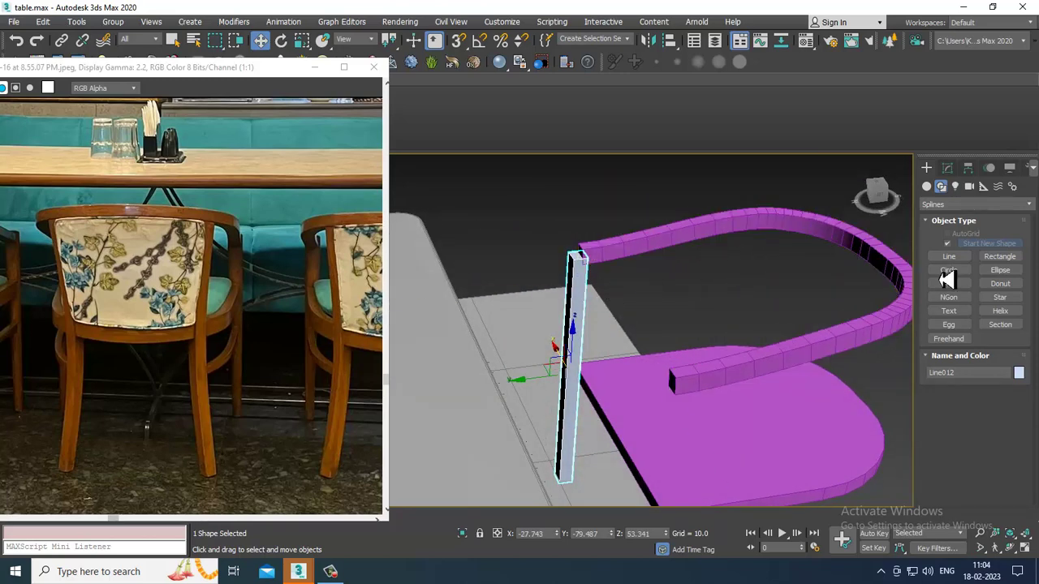
Step: Copy the leg along X to about -120, beneath the end of the other arm
click(949, 168)
alt+middle_drag(637, 366, 719, 308)
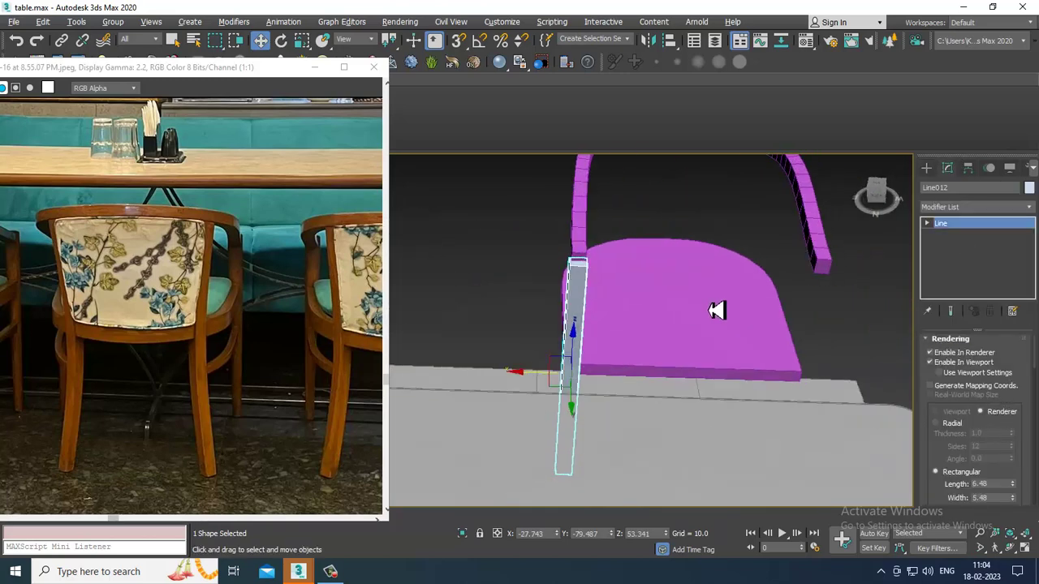
mouse_move(542, 381)
shift+mouse_down()
mouse_move(788, 378)
mouse_move(767, 377)
shift+mouse_up()
click(532, 340)
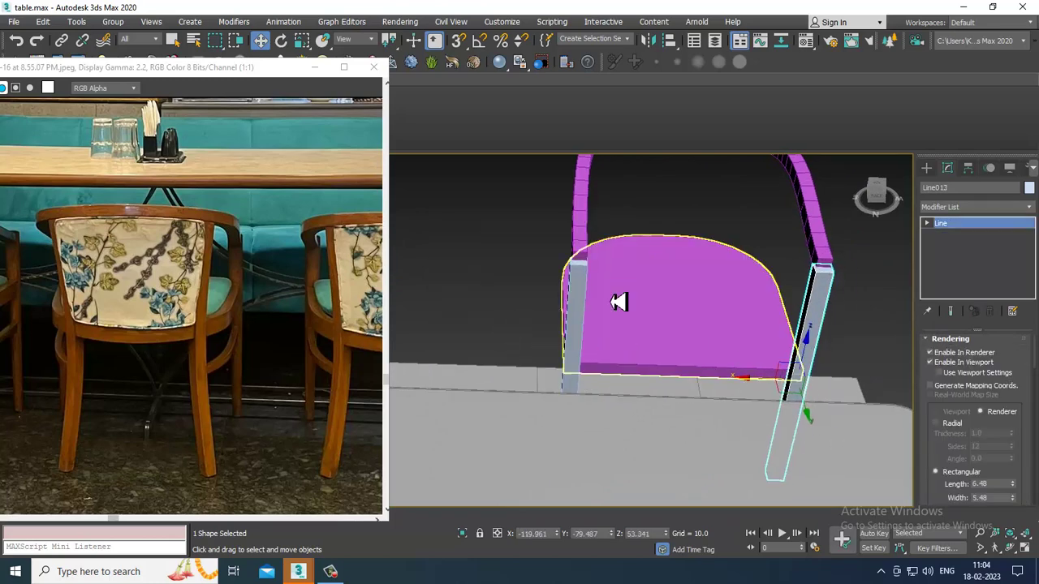
Step: Attach the rail and the copied leg to the original leg as one spline object
click(585, 299)
scroll(949, 463, down, 5)
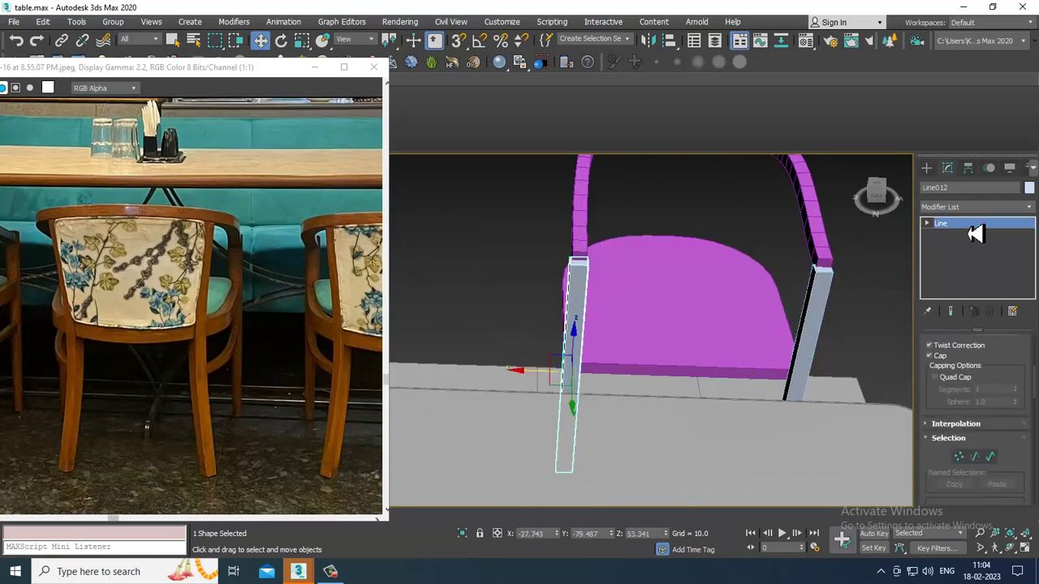
click(949, 493)
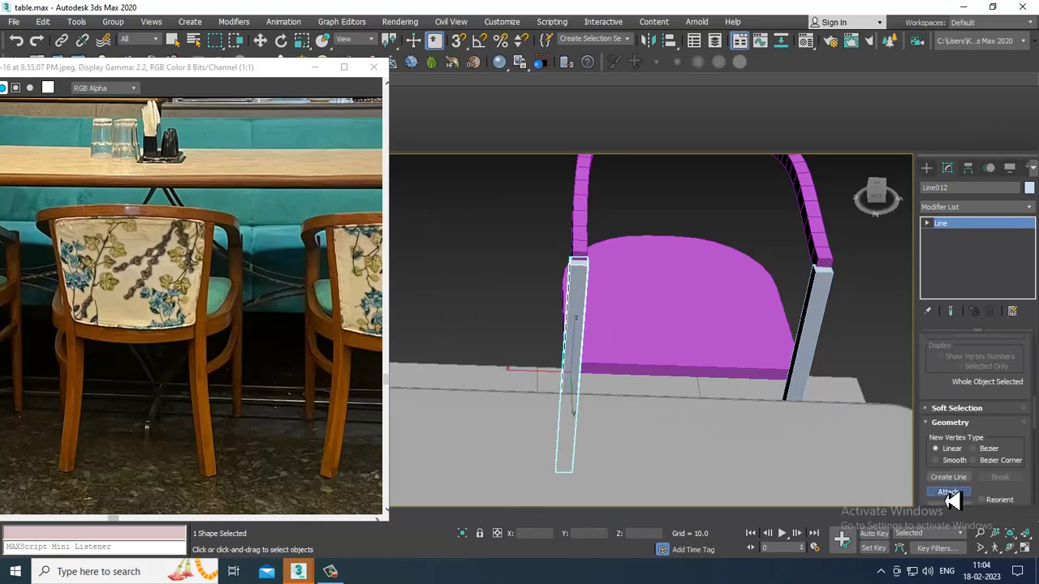
click(586, 233)
Step: Fuse and weld the overlapping spline vertices where each arm of the rail meets the top of its front leg
alt+middle_drag(616, 266, 595, 320)
key(1)
drag(492, 301, 527, 325)
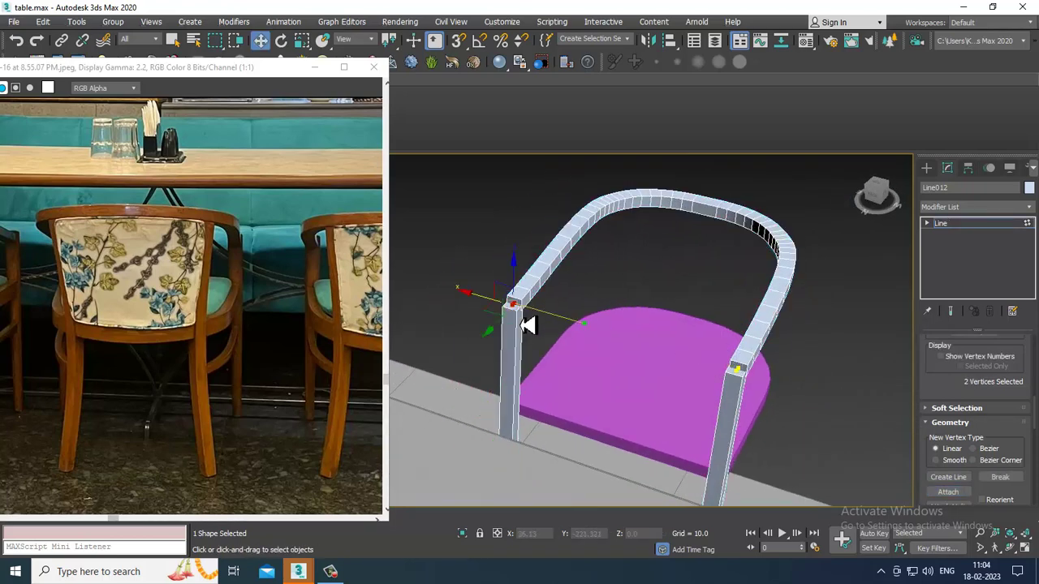
right_click(527, 324)
click(503, 410)
right_click(513, 322)
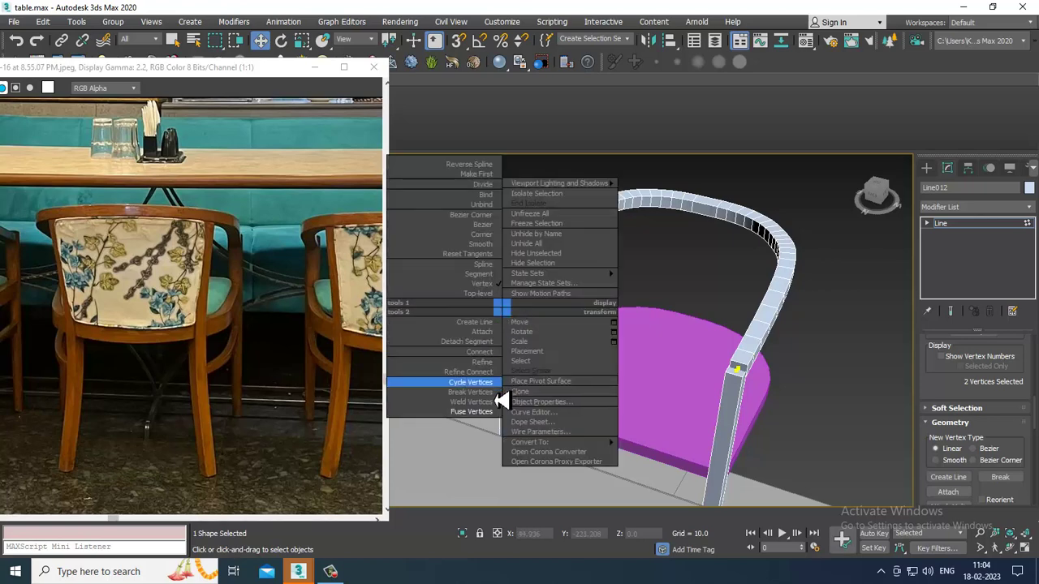
click(501, 406)
right_click(727, 369)
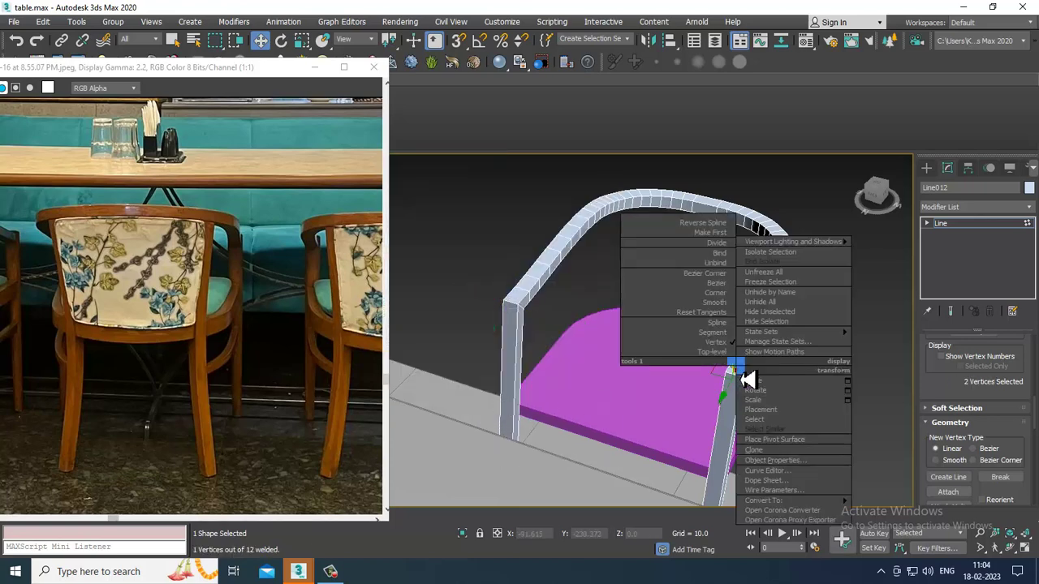
click(718, 451)
right_click(747, 381)
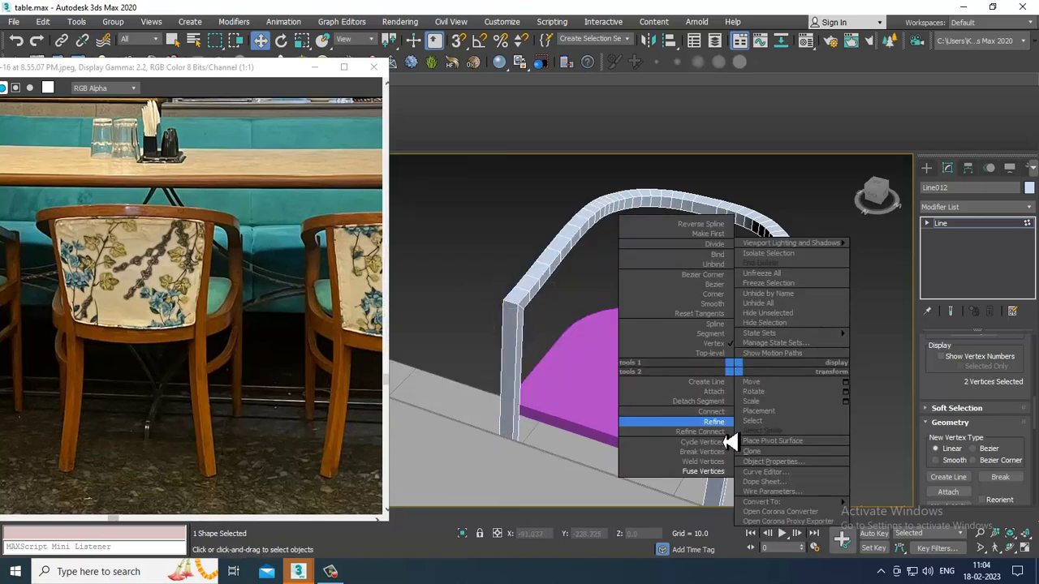
click(722, 438)
Step: Fillet the corner vertices between both arms and the front legs by about 8.1
alt+middle_drag(725, 466, 689, 310)
drag(779, 387, 778, 384)
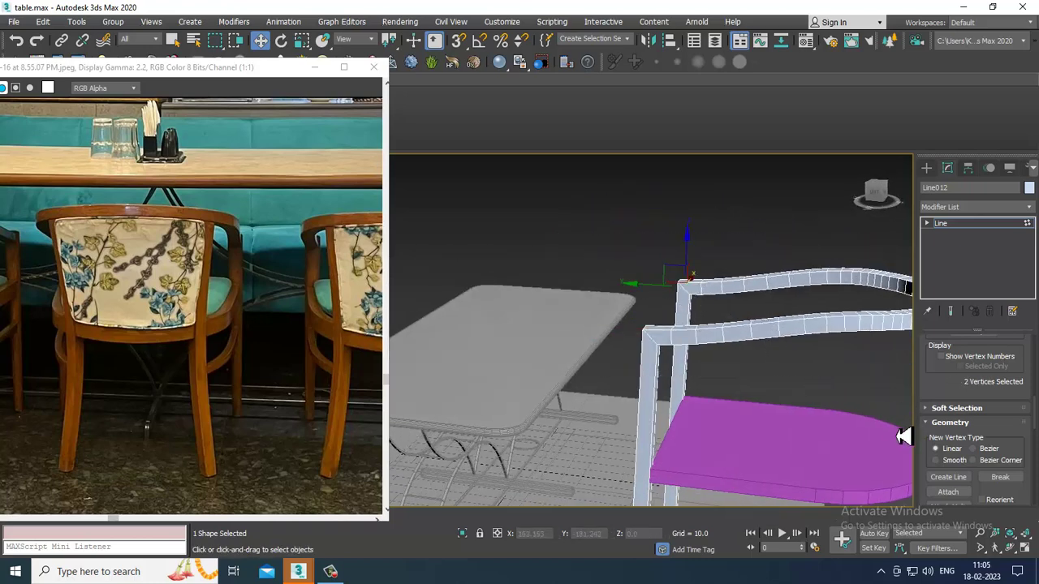
drag(935, 403, 980, 63)
click(947, 413)
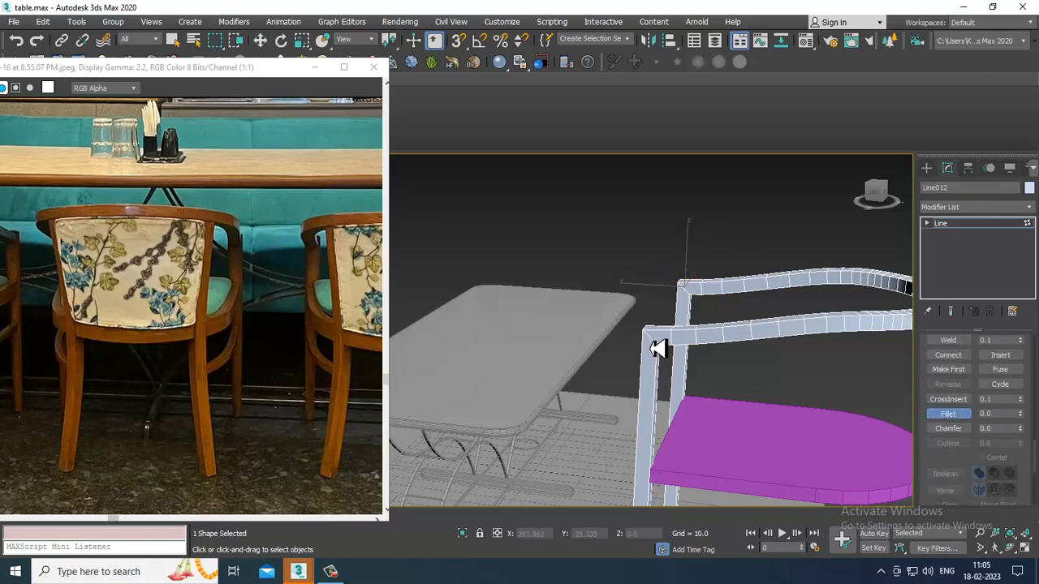
drag(657, 347, 651, 338)
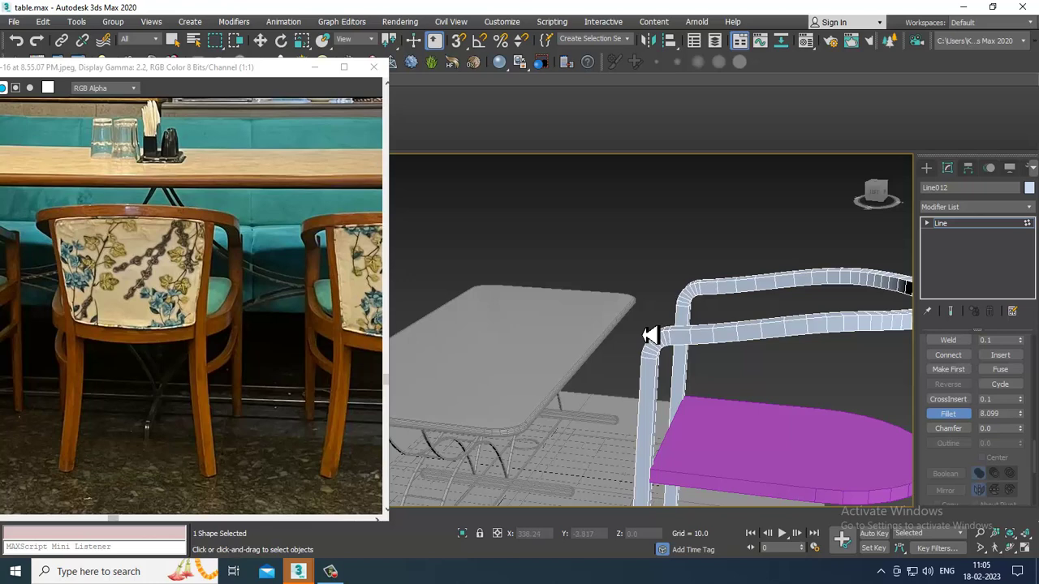
drag(649, 335, 653, 338)
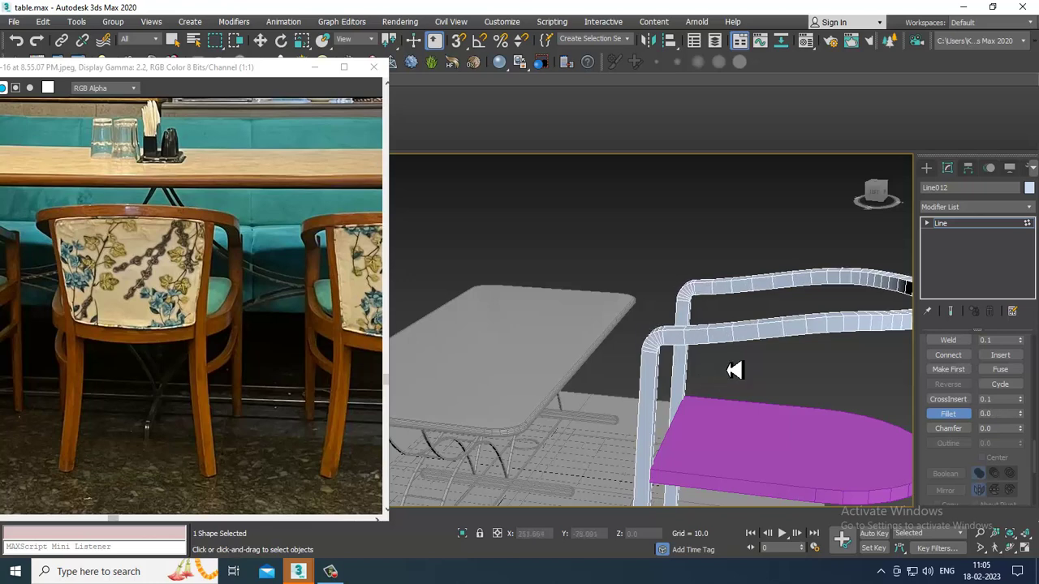
scroll(734, 370, down, 3)
key(w)
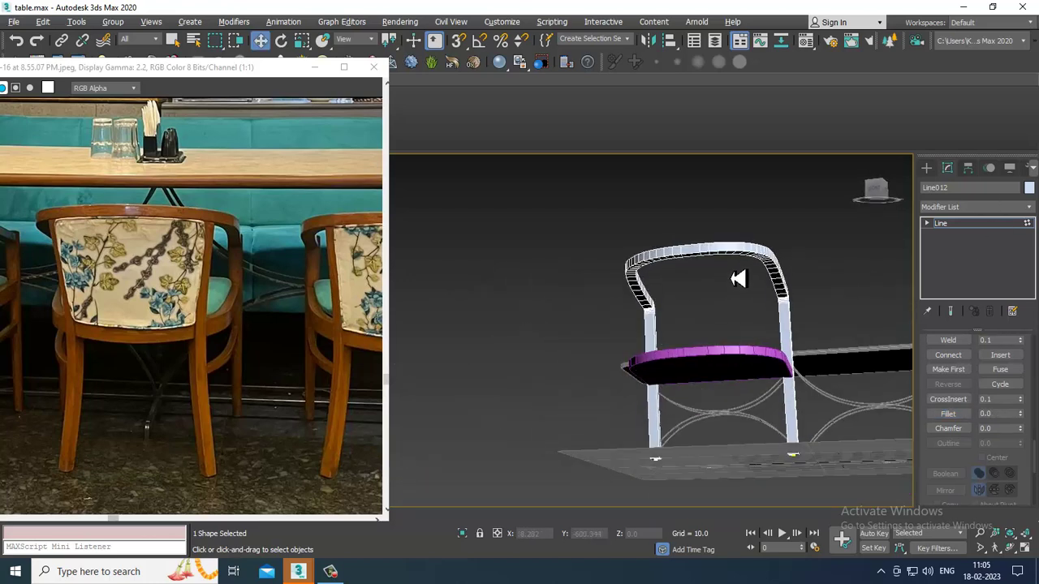
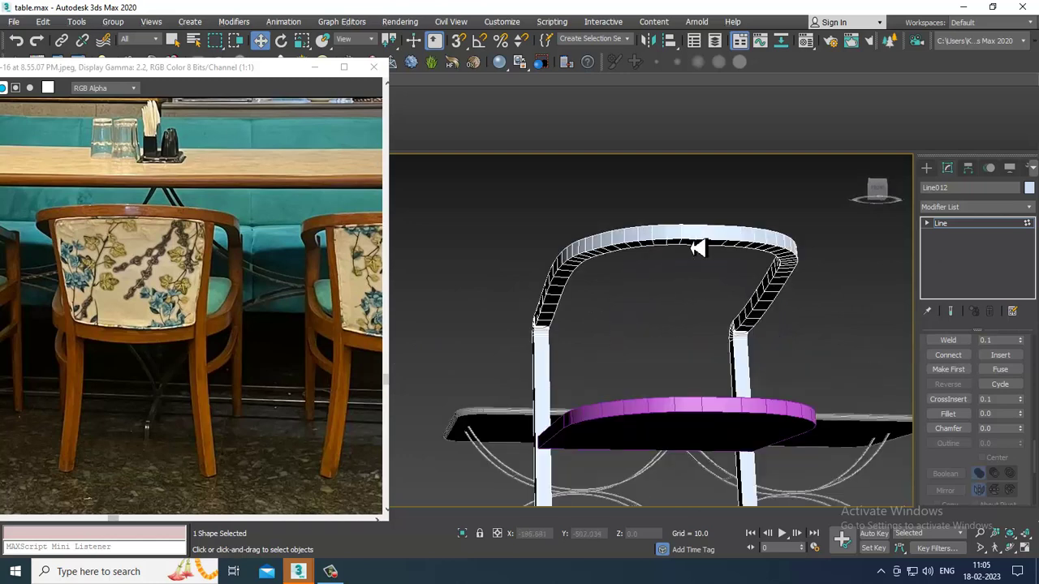
Step: Convert the joined rail and front legs to an editable poly
right_click(785, 327)
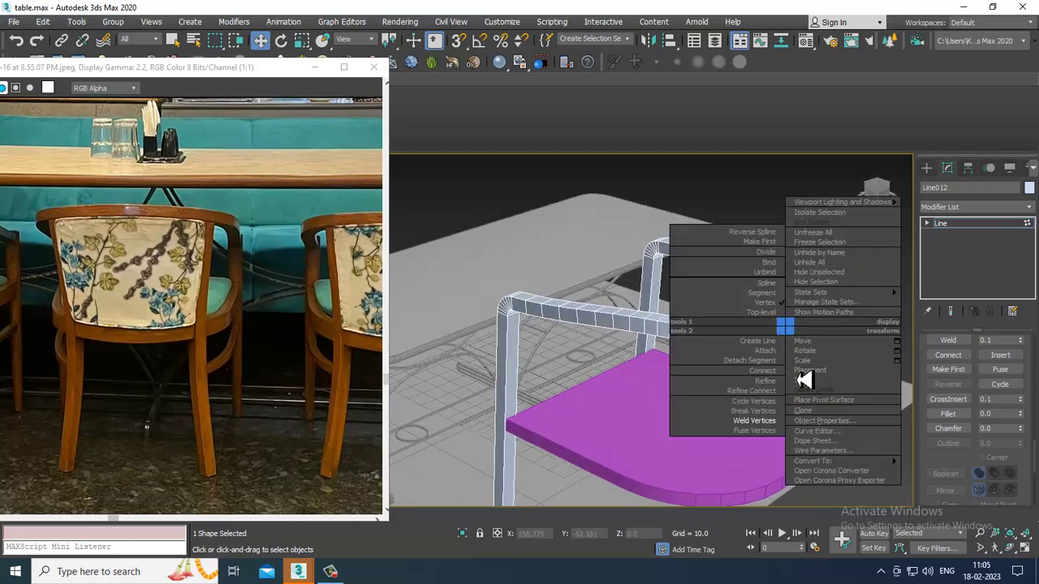
mouse_move(889, 465)
click(977, 490)
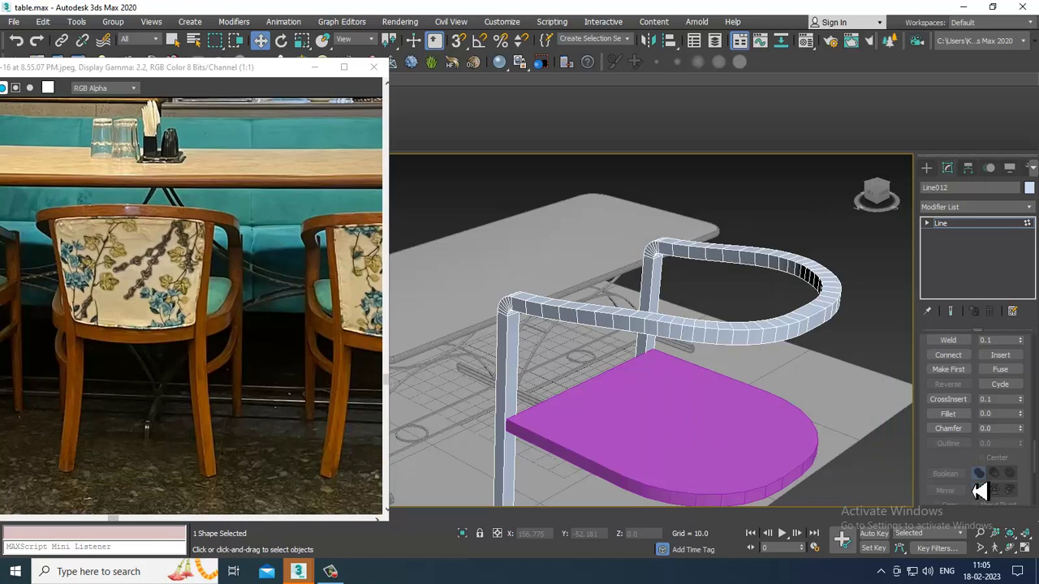
alt+middle_drag(765, 339, 794, 367)
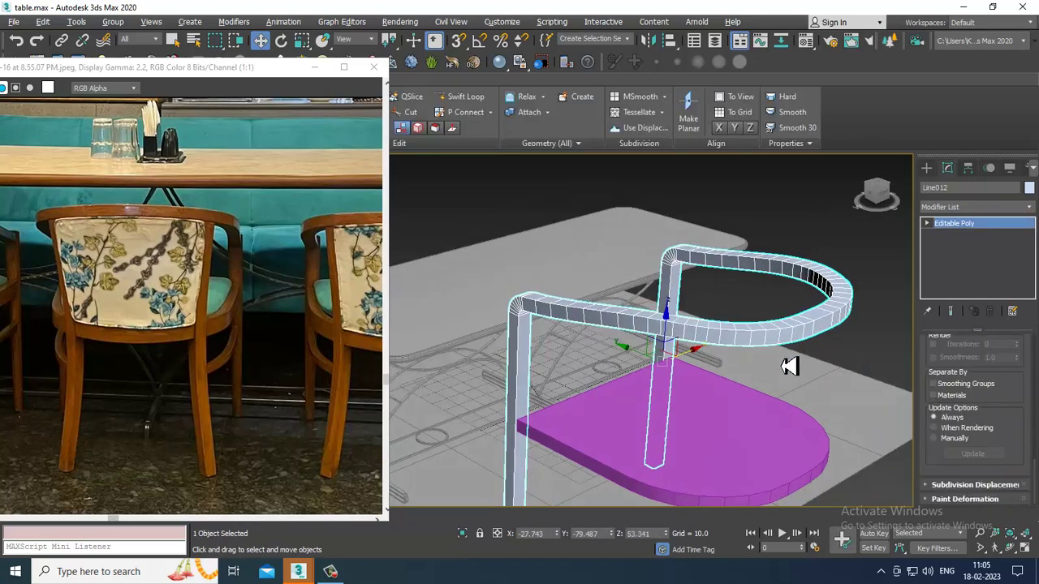
click(732, 426)
alt+middle_drag(735, 420, 710, 361)
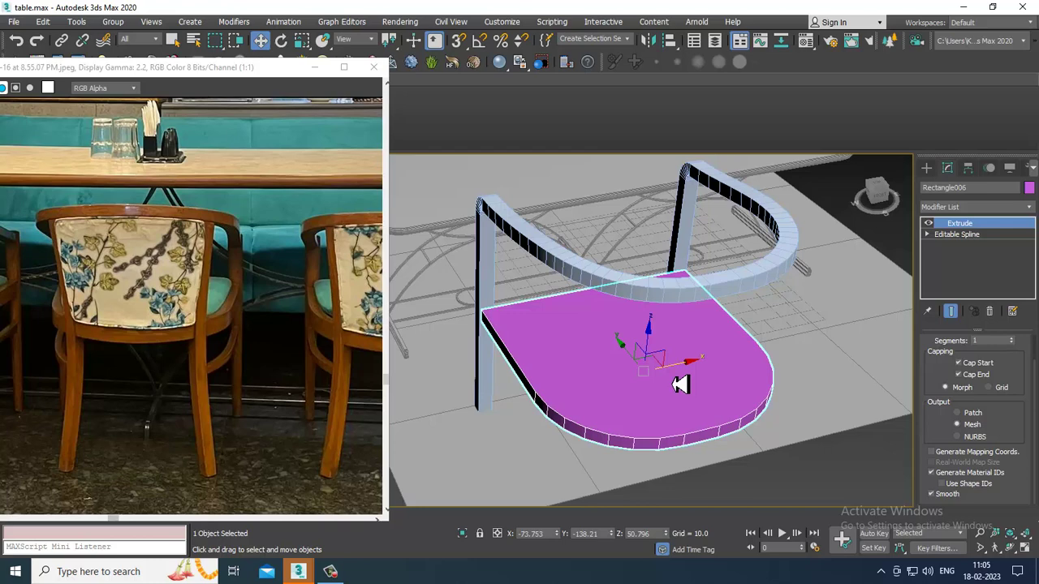
right_click(730, 288)
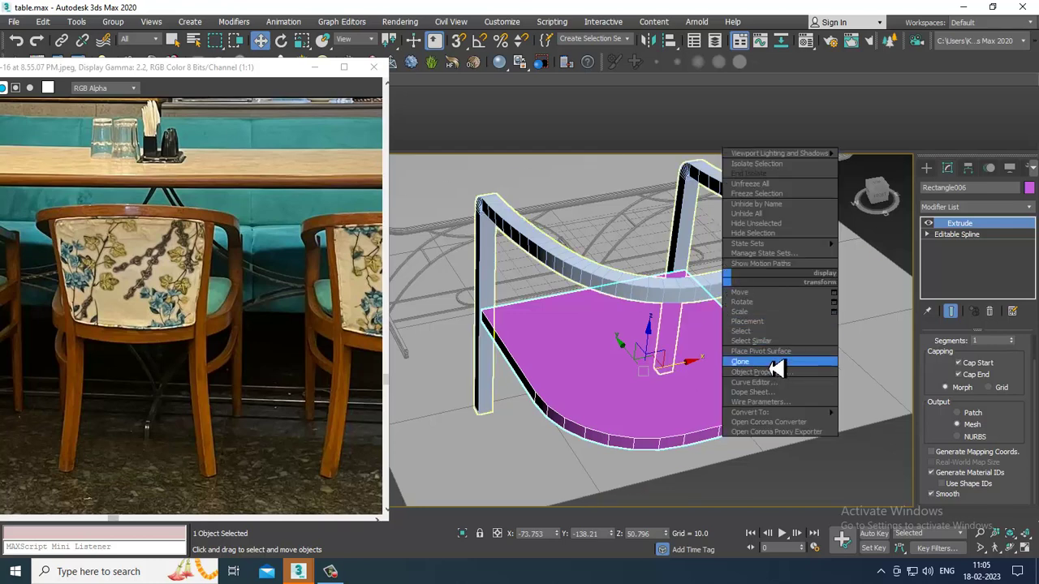
click(662, 296)
right_click(654, 287)
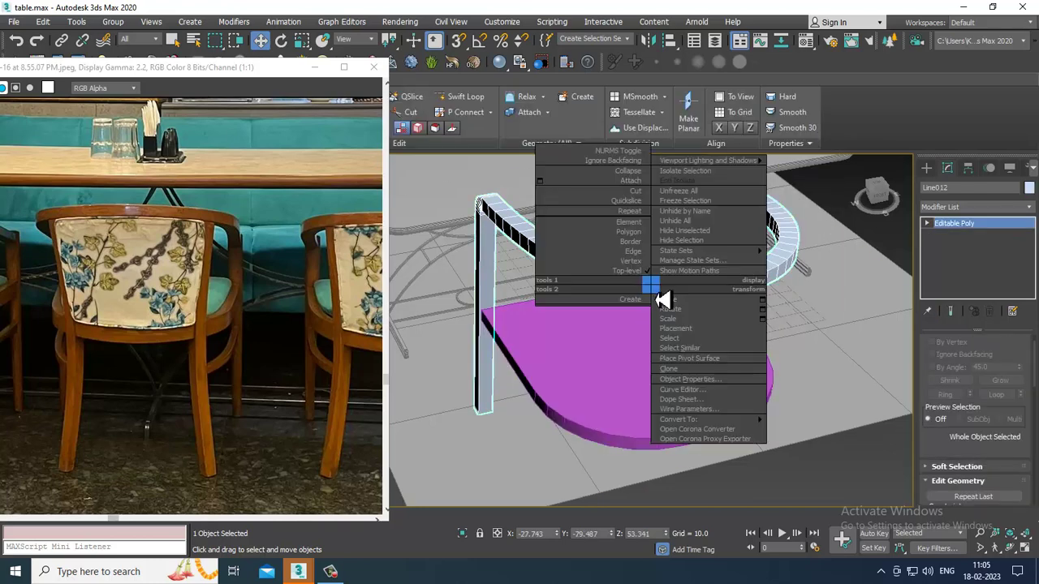
mouse_move(712, 420)
click(800, 429)
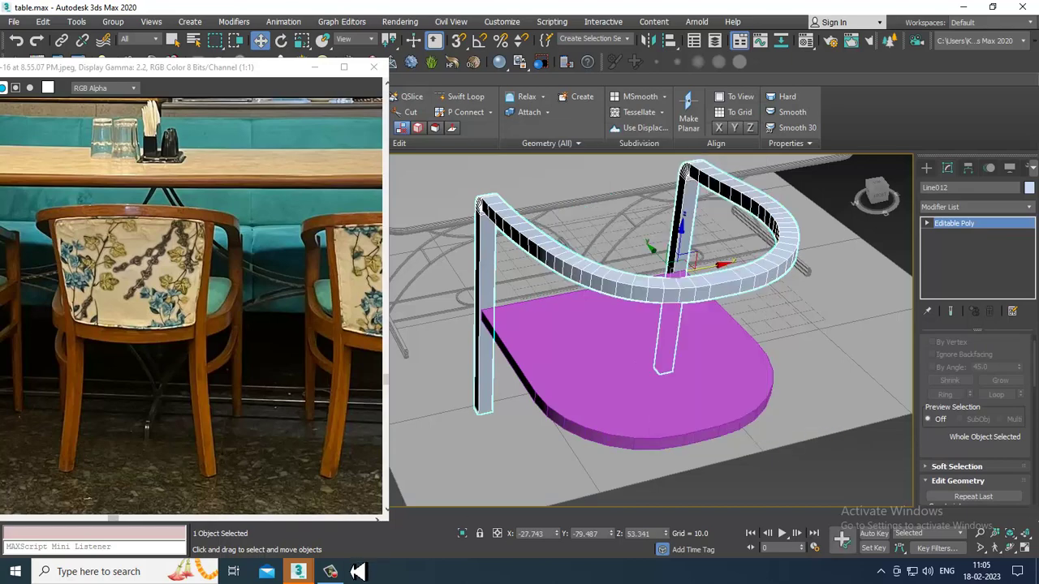
click(331, 571)
click(341, 575)
Step: Extrude the 12 adjoining underside polygons across the back of the rail by about 57.3 toward the seat as the backrest
alt+middle_drag(744, 334, 692, 307)
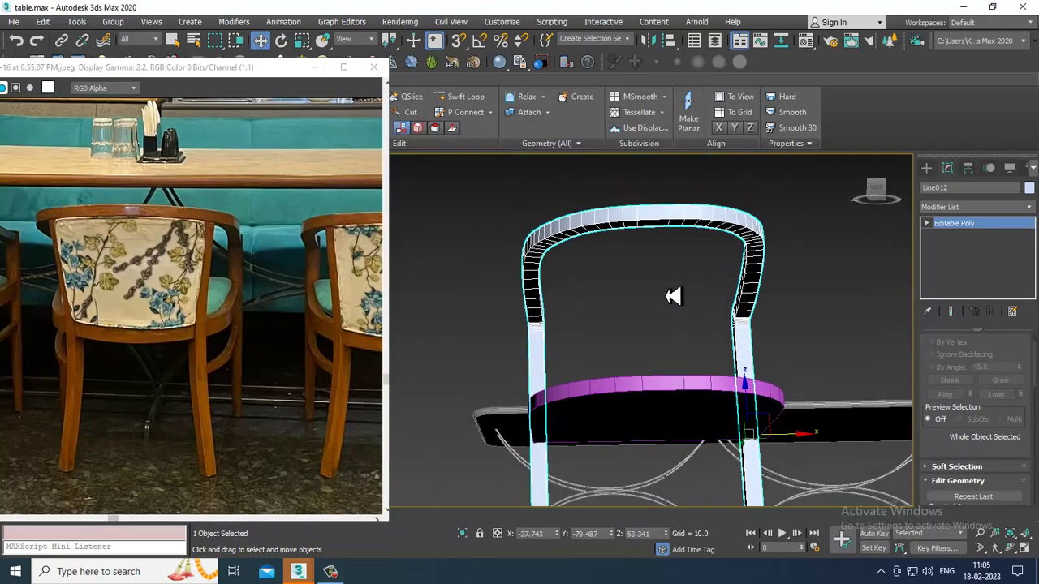
key(4)
scroll(637, 279, up, 4)
alt+middle_drag(634, 281, 576, 226)
click(533, 224)
ctrl+click(551, 219)
ctrl+click(570, 213)
ctrl+click(589, 208)
ctrl+click(637, 208)
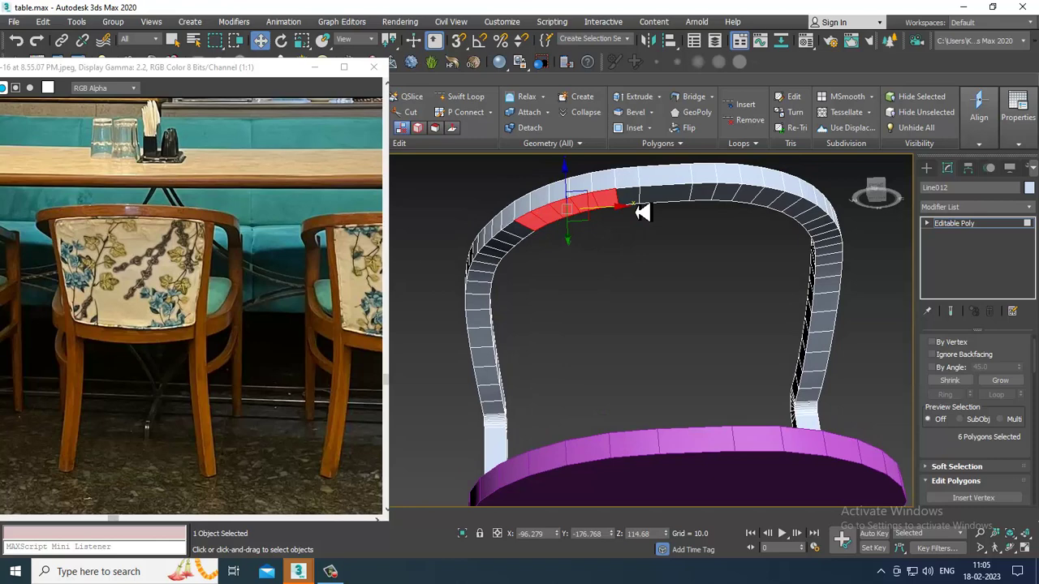
ctrl+click(655, 210)
ctrl+click(689, 207)
ctrl+click(718, 208)
ctrl+click(742, 205)
ctrl+click(757, 206)
ctrl+click(784, 212)
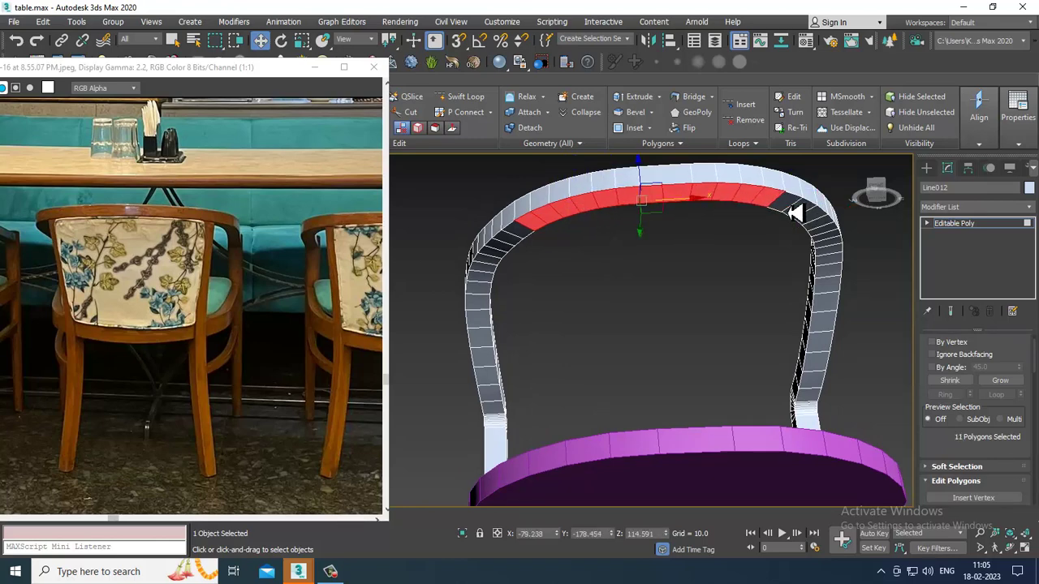
ctrl+click(795, 213)
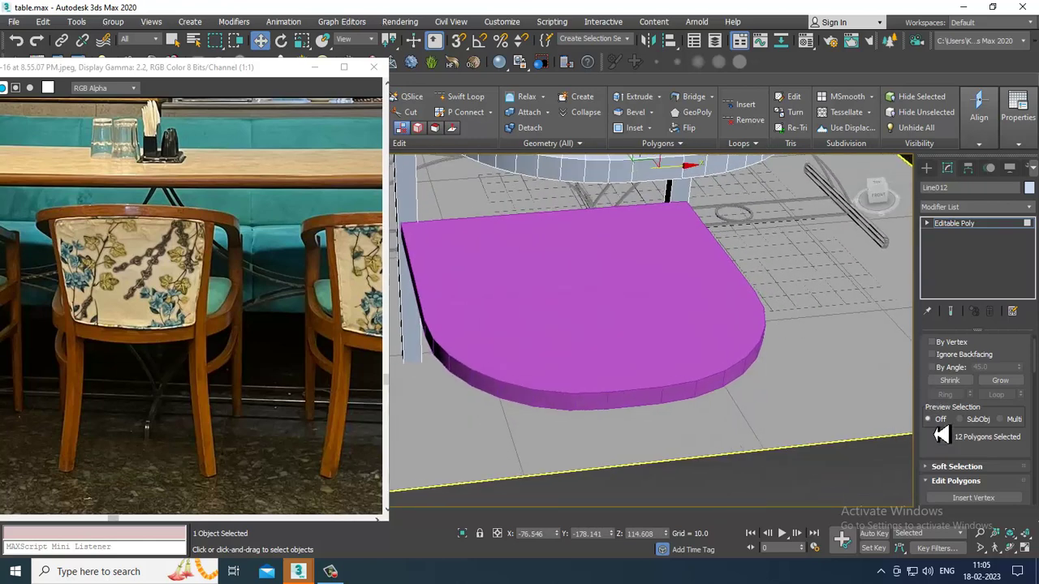
scroll(963, 454, down, 3)
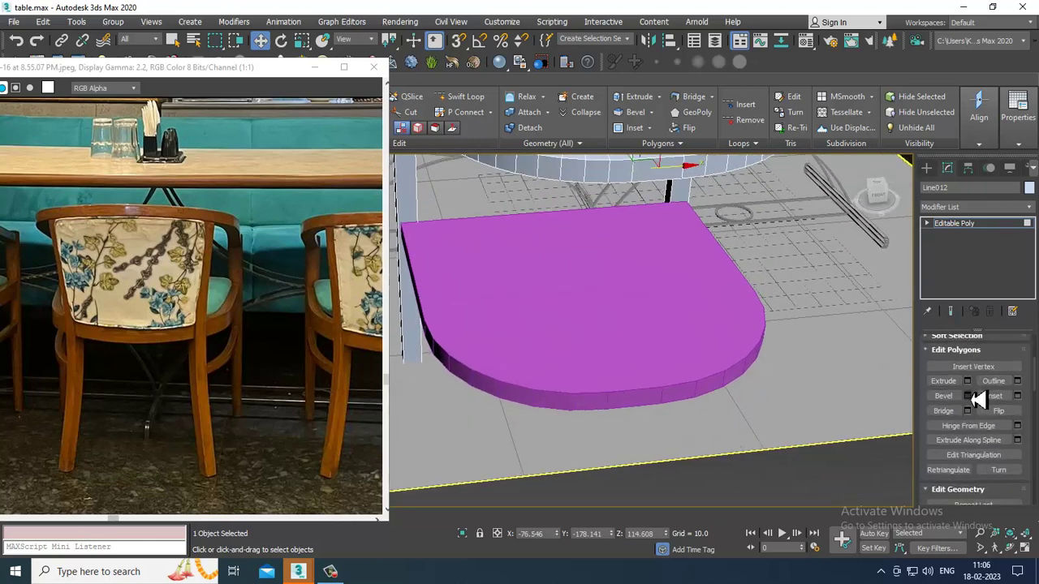
click(968, 382)
drag(479, 355, 439, 112)
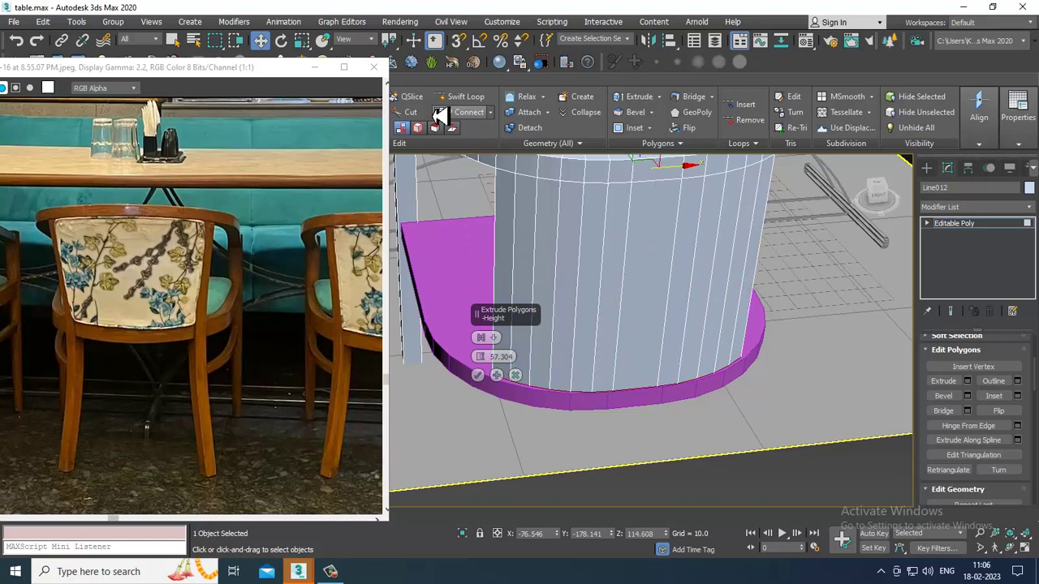
click(478, 375)
Step: Extrude the rail's underside polygons on either side of the backrest down to the floor as rear legs
scroll(770, 320, down, 3)
alt+middle_drag(765, 325, 503, 179)
scroll(693, 274, down, 3)
scroll(659, 221, up, 3)
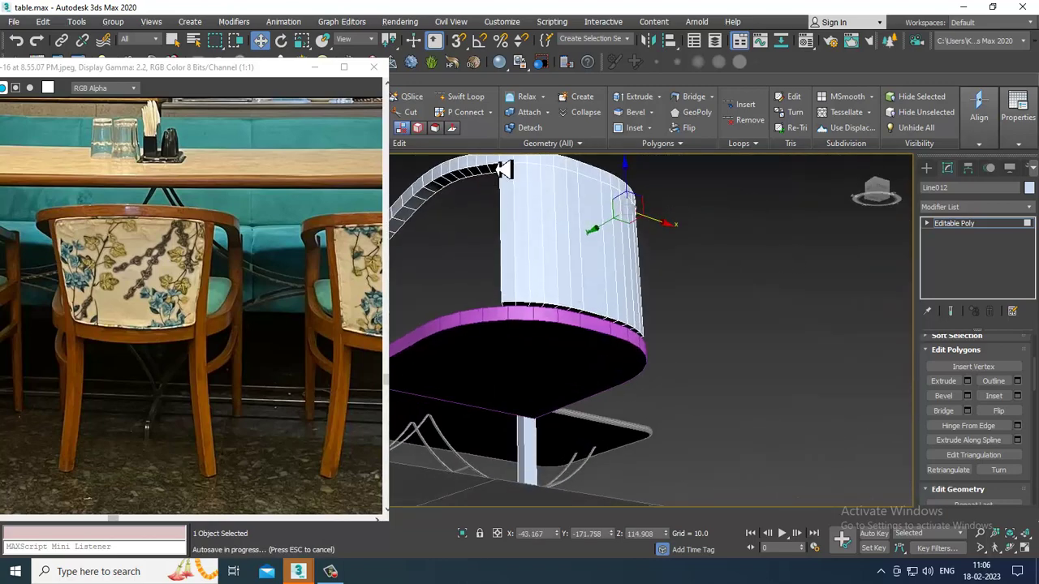
alt+middle_drag(646, 233, 657, 295)
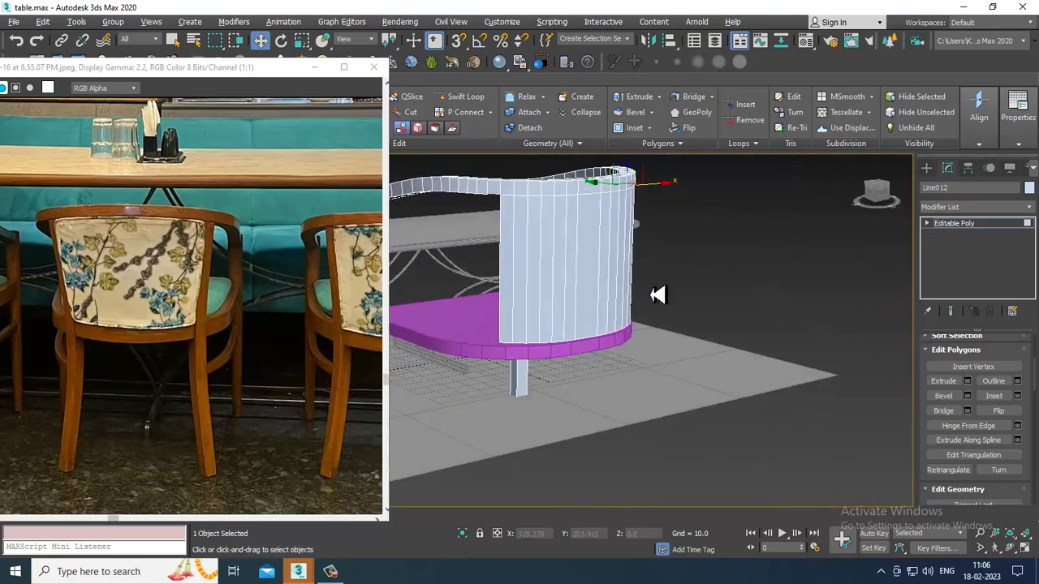
click(966, 381)
drag(480, 357, 463, 408)
click(478, 376)
Step: Examine the rear legs' ends against the floor and the front legs in the front and perspective views
key(alt+w)
middle_drag(772, 291, 731, 271)
key(alt+w)
key(alt+w)
middle_click(715, 366)
middle_drag(716, 366, 704, 284)
key(alt+w)
scroll(698, 288, down, 10)
scroll(649, 355, up, 6)
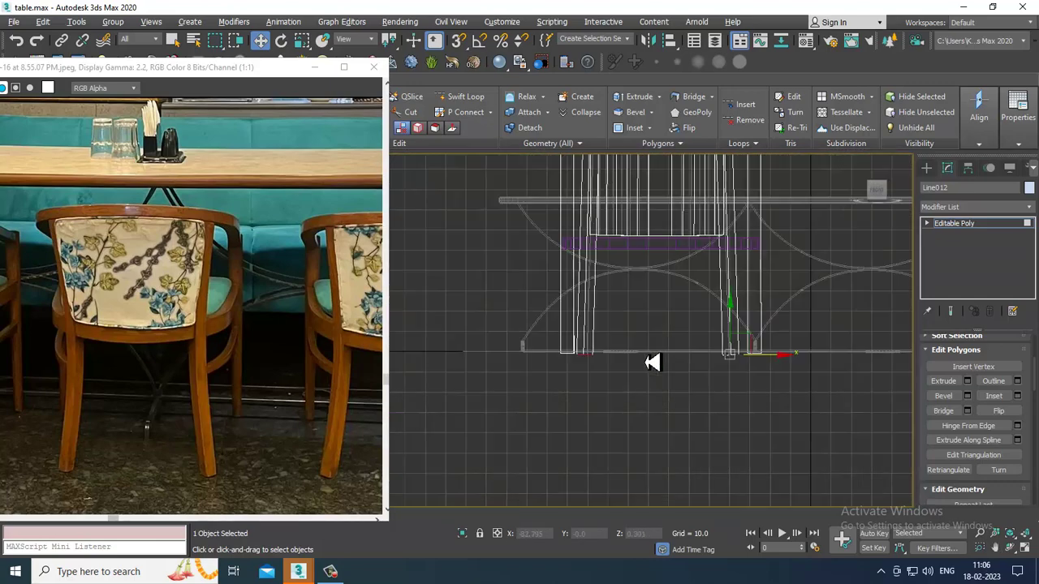
key(alt+w)
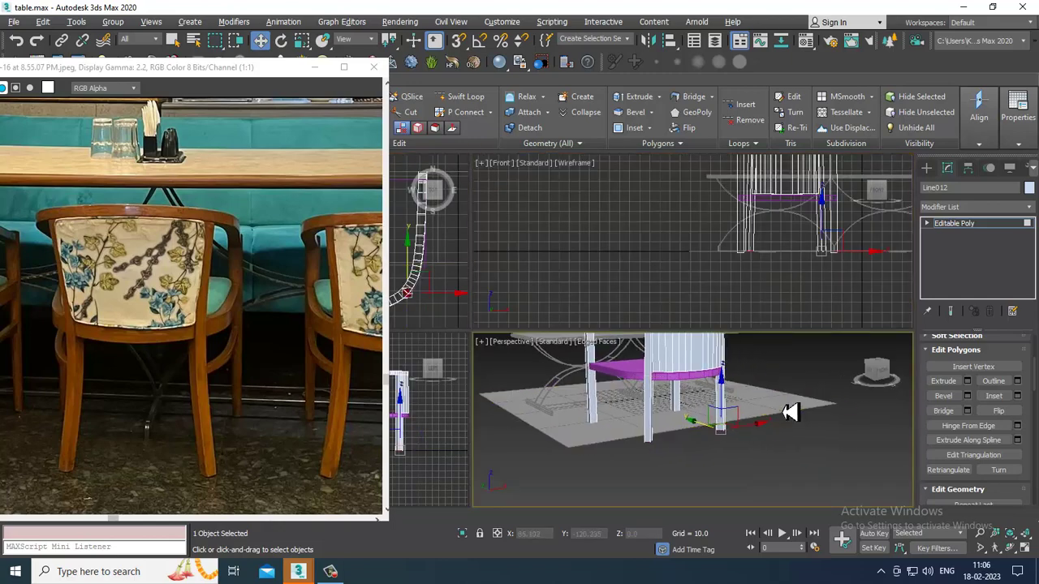
key(alt+w)
Step: Add an edge loop with Swift Loop across the rear leg near the seat's edge
scroll(687, 336, up, 2)
scroll(619, 354, down, 4)
alt+middle_drag(684, 370, 607, 344)
scroll(635, 357, up, 3)
scroll(635, 349, up, 3)
scroll(551, 353, down, 3)
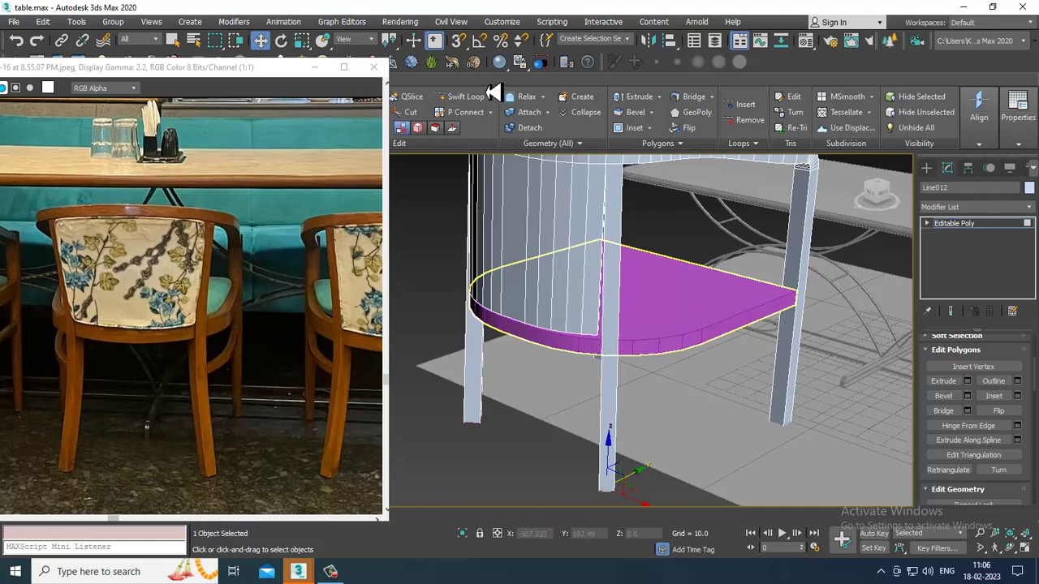
click(485, 95)
key(w)
Step: Adjust the rear-leg vertices beside the seat's edge and around the lower part of the legs
alt+middle_drag(617, 349, 662, 335)
key(1)
scroll(676, 338, up, 2)
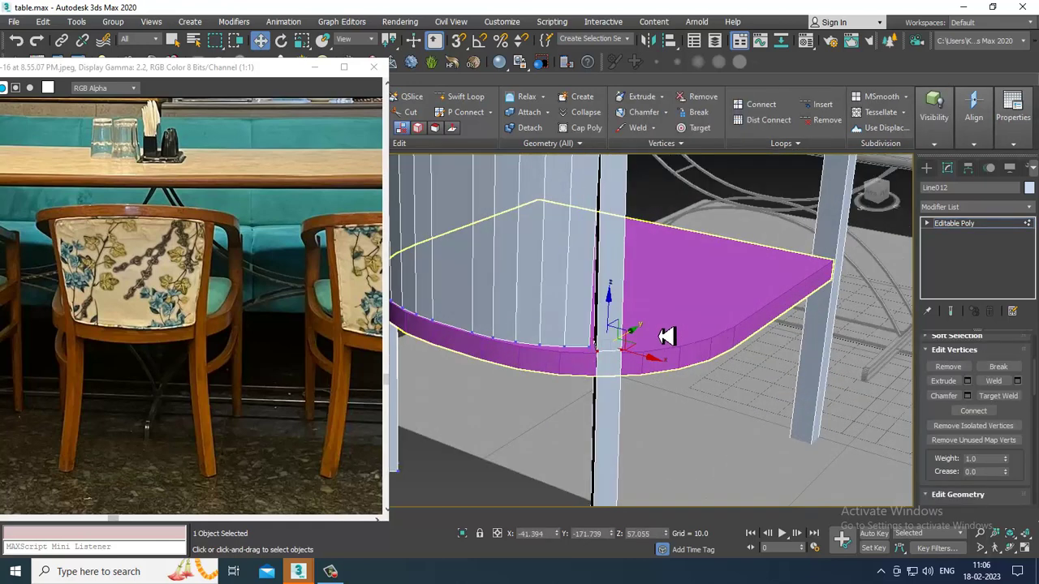
alt+middle_drag(599, 373, 654, 358)
drag(631, 348, 627, 346)
alt+middle_drag(626, 347, 599, 358)
drag(640, 343, 641, 343)
middle_drag(654, 395, 646, 221)
drag(487, 347, 708, 457)
alt+middle_drag(673, 358, 680, 418)
drag(615, 411, 656, 324)
alt+middle_drag(657, 325, 703, 301)
Step: Lower all vertices of the arm and back rail along Z by about 6.5
drag(602, 221, 836, 300)
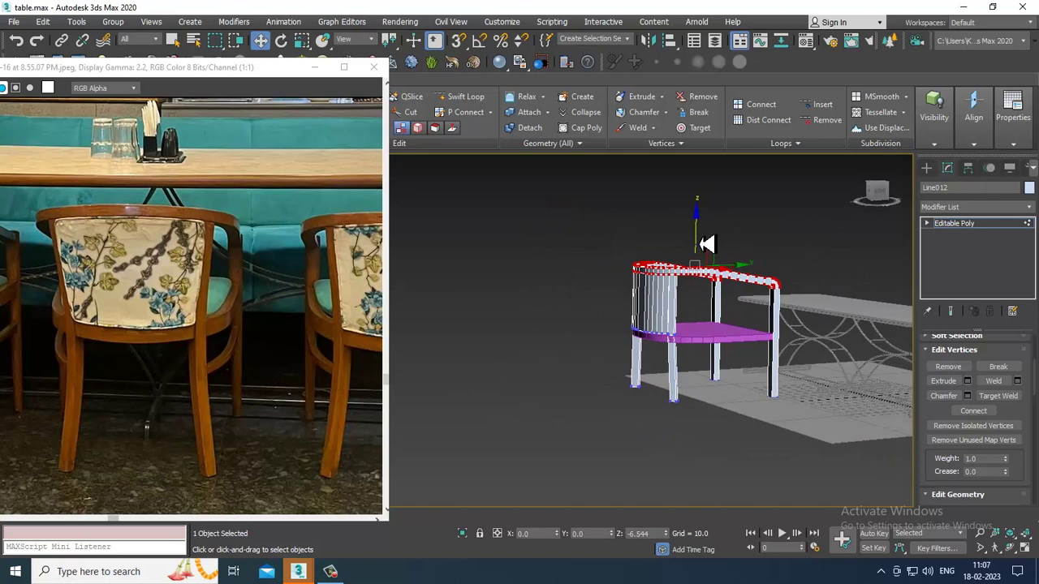
alt+middle_drag(709, 239, 658, 296)
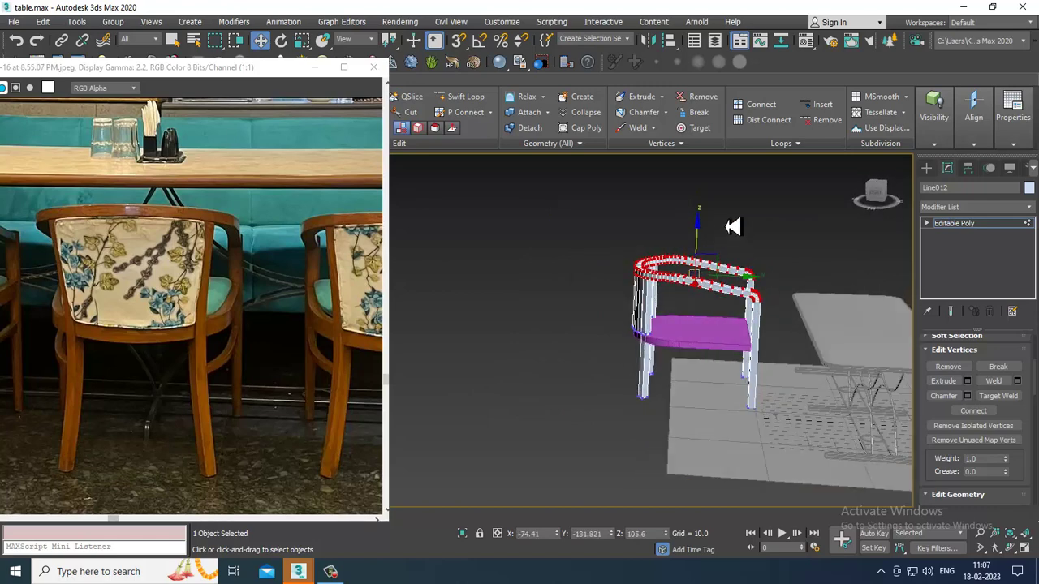
alt+middle_drag(610, 364, 733, 366)
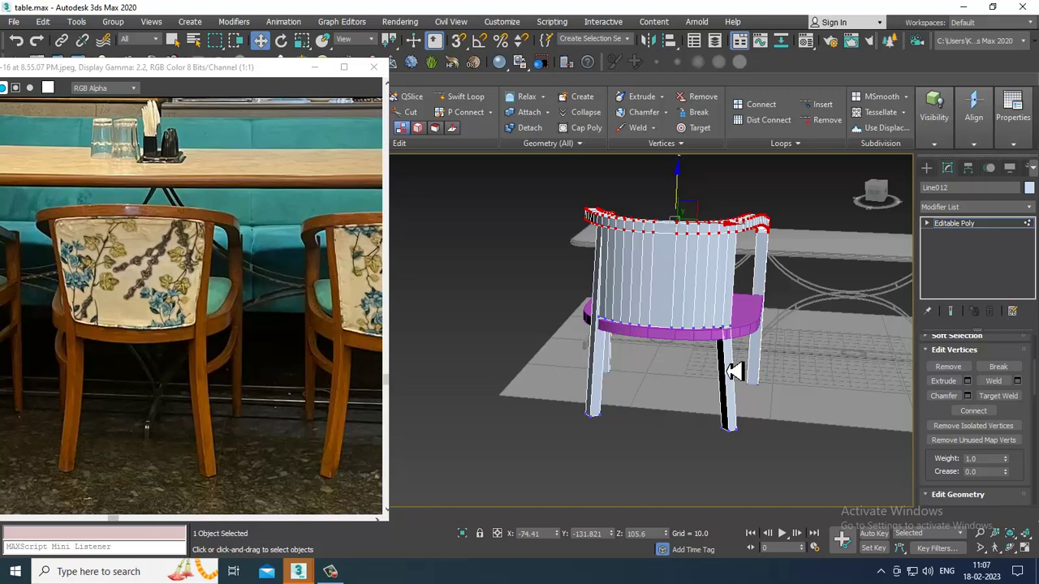
Step: Select the polygons along the backrest's underside and lower them about 1.2 along Z toward the seat
alt+middle_drag(792, 374, 808, 306)
scroll(748, 378, up, 4)
key(3)
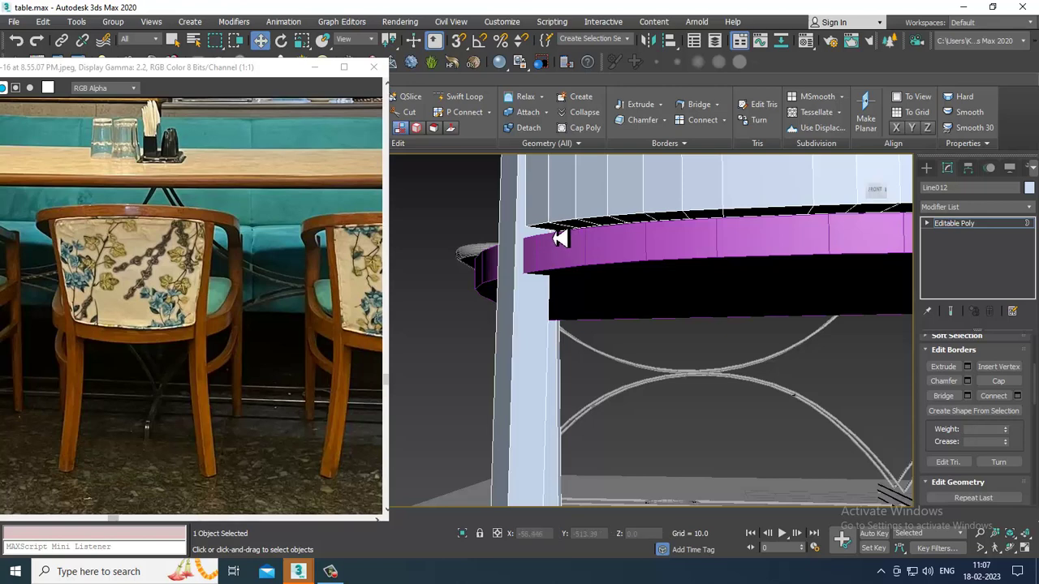
key(4)
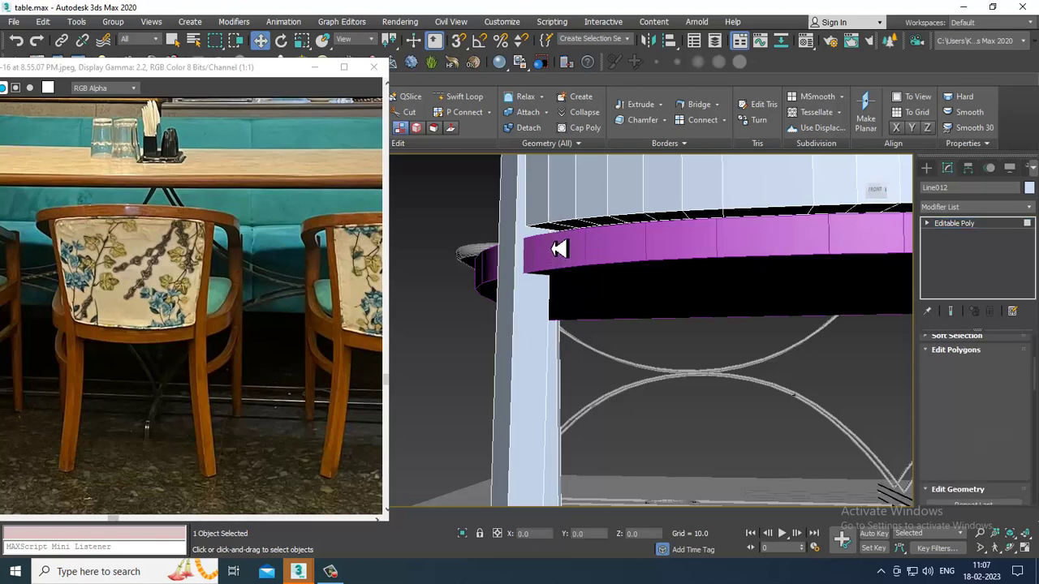
click(558, 229)
ctrl+click(661, 220)
ctrl+click(690, 219)
ctrl+click(718, 217)
alt+middle_drag(849, 237, 797, 264)
ctrl+click(749, 251)
key(ctrl+z)
ctrl+click(750, 251)
ctrl+click(748, 253)
ctrl+click(762, 256)
ctrl+click(811, 255)
ctrl+click(844, 257)
ctrl+click(872, 258)
alt+middle_drag(872, 258, 665, 290)
ctrl+click(758, 282)
key(ctrl+z)
ctrl+click(752, 285)
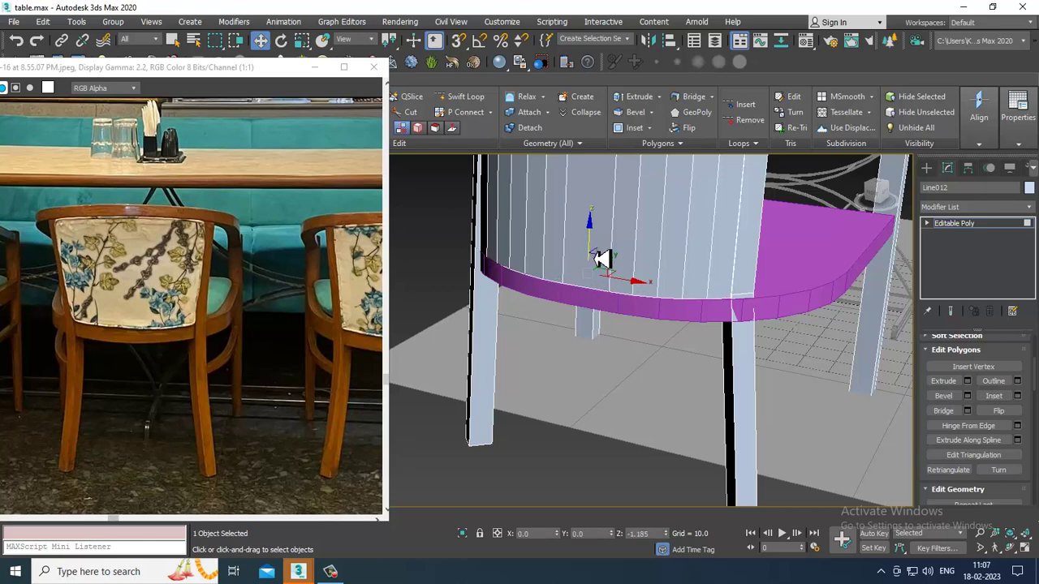
Step: Add an edge loop across one rear leg below the seat and adjust the leg's lower vertices
alt+middle_drag(603, 262, 721, 355)
key(w)
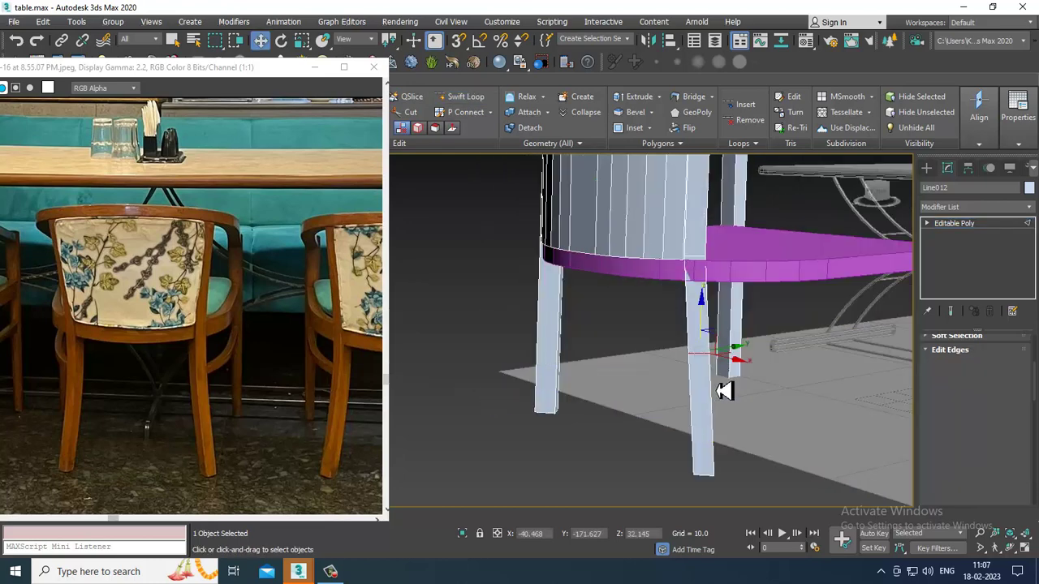
key(2)
alt+middle_drag(788, 382, 729, 371)
key(1)
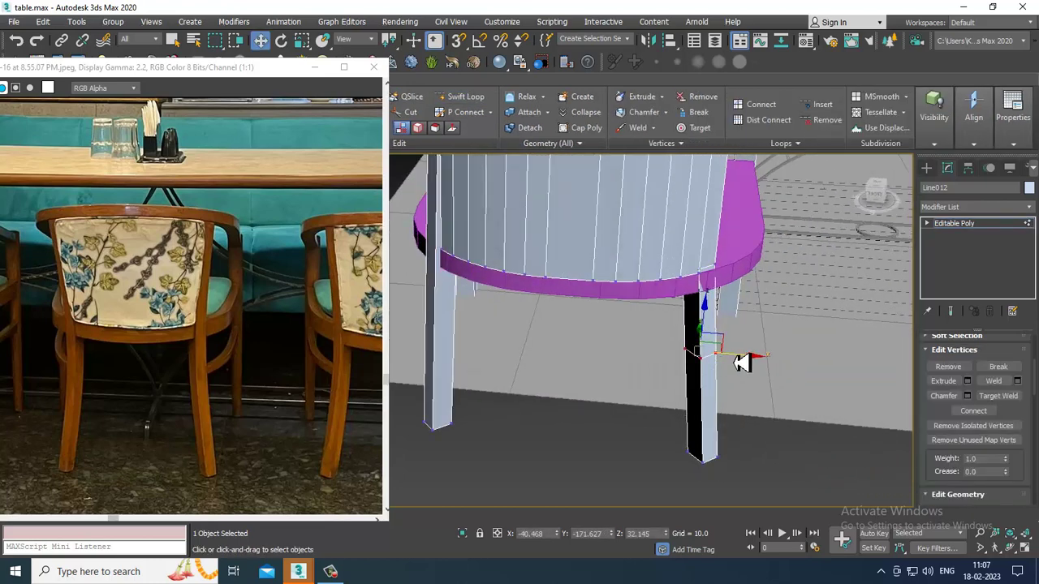
drag(725, 343, 758, 469)
alt+middle_drag(758, 469, 583, 335)
Step: Add a matching edge loop across the other rear leg below the seat with Swift Loop
click(466, 96)
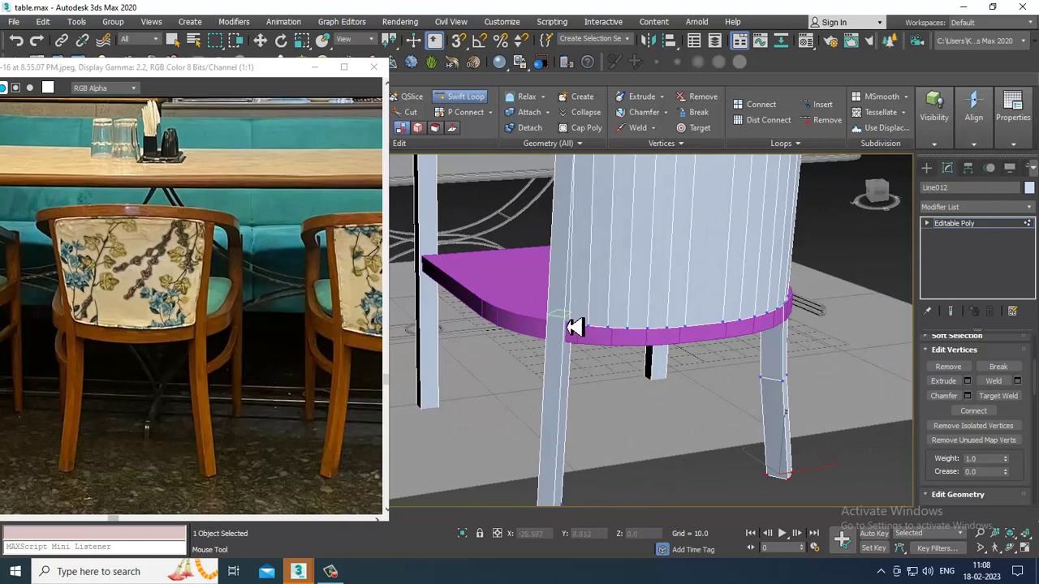
click(566, 413)
alt+middle_drag(566, 414, 602, 399)
key(w)
alt+middle_drag(579, 331, 560, 328)
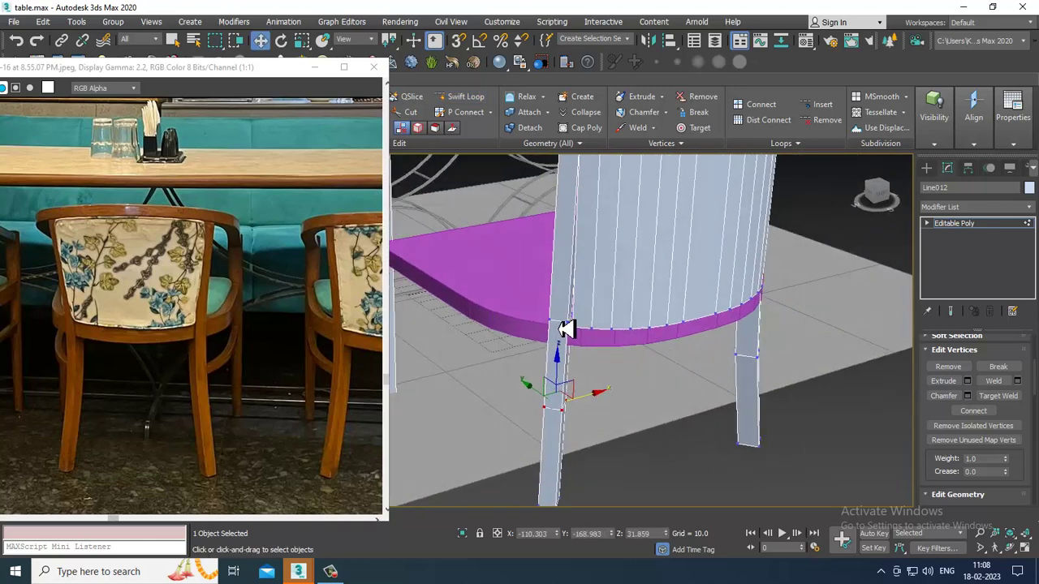
Step: Nudge the same rear leg's edge at the level of the seat slightly along X
scroll(537, 331, up, 3)
key(2)
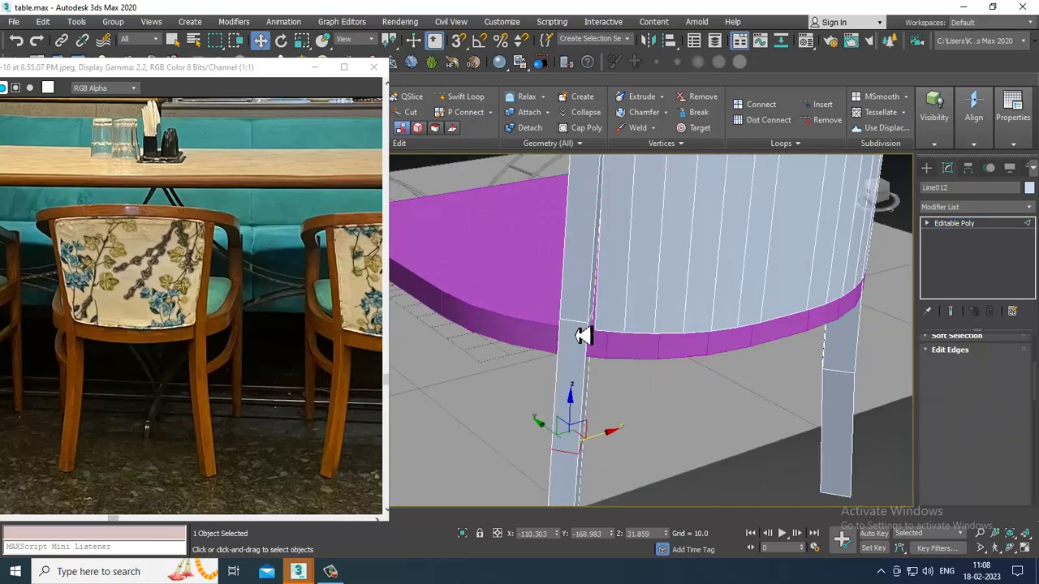
click(582, 330)
alt+middle_drag(658, 331, 634, 326)
drag(617, 322, 622, 323)
alt+middle_drag(622, 320, 598, 332)
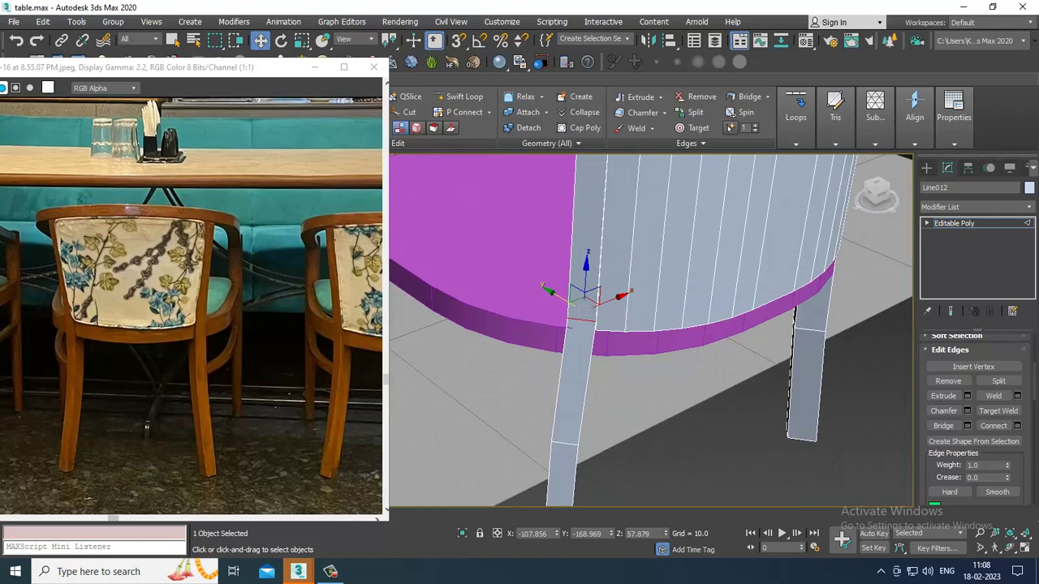
click(330, 571)
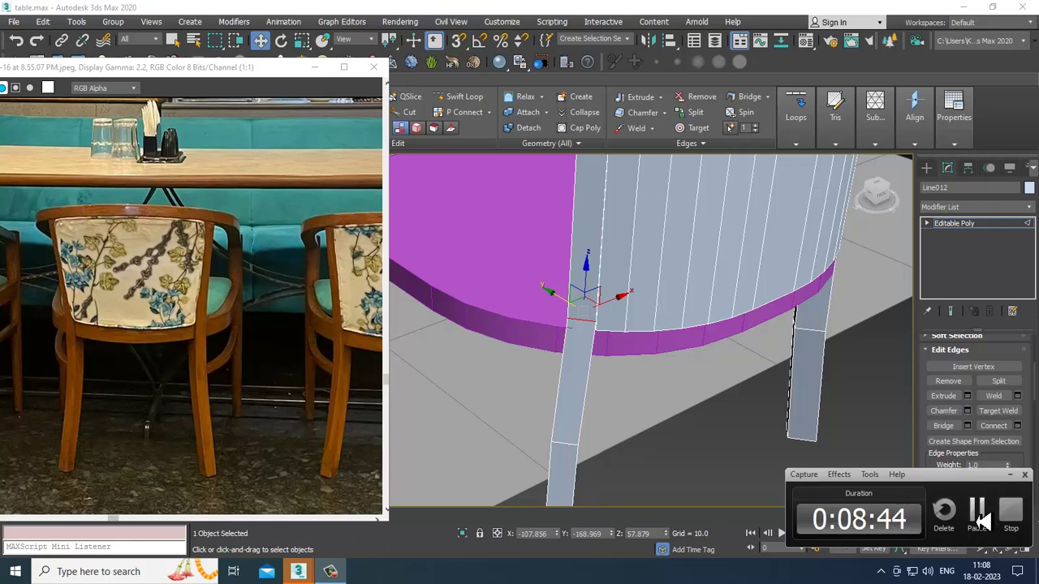
click(979, 515)
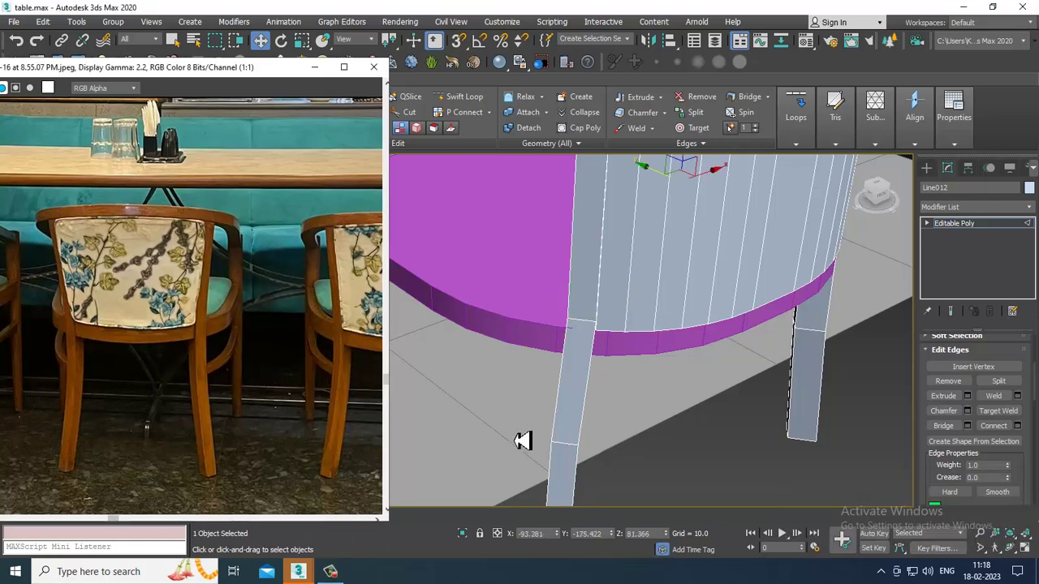
Step: Shift the vertices of the rear leg's lower loop about 1.9 inward along X
alt+middle_drag(636, 419, 596, 403)
key(1)
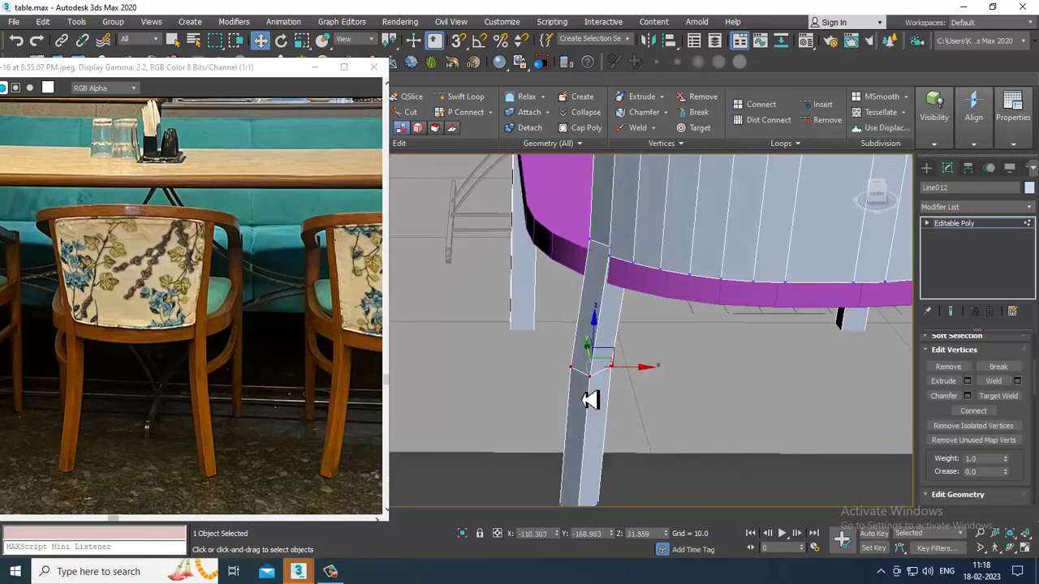
scroll(644, 373, down, 8)
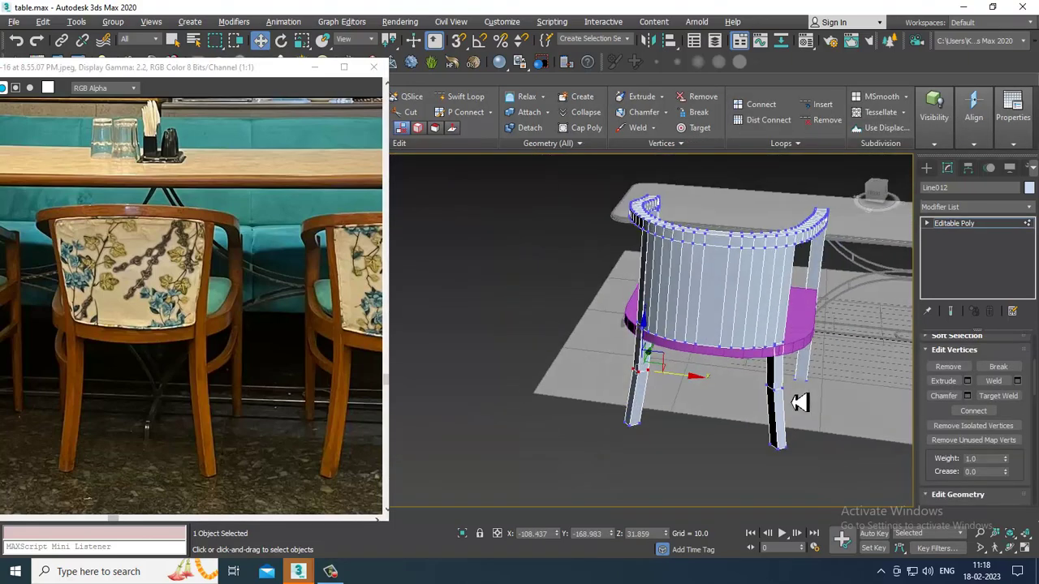
alt+middle_drag(800, 382, 791, 430)
Step: Select the extruded seat and convert it to an Editable Poly
click(980, 226)
alt+middle_drag(832, 312, 779, 323)
click(701, 346)
middle_drag(740, 314, 739, 314)
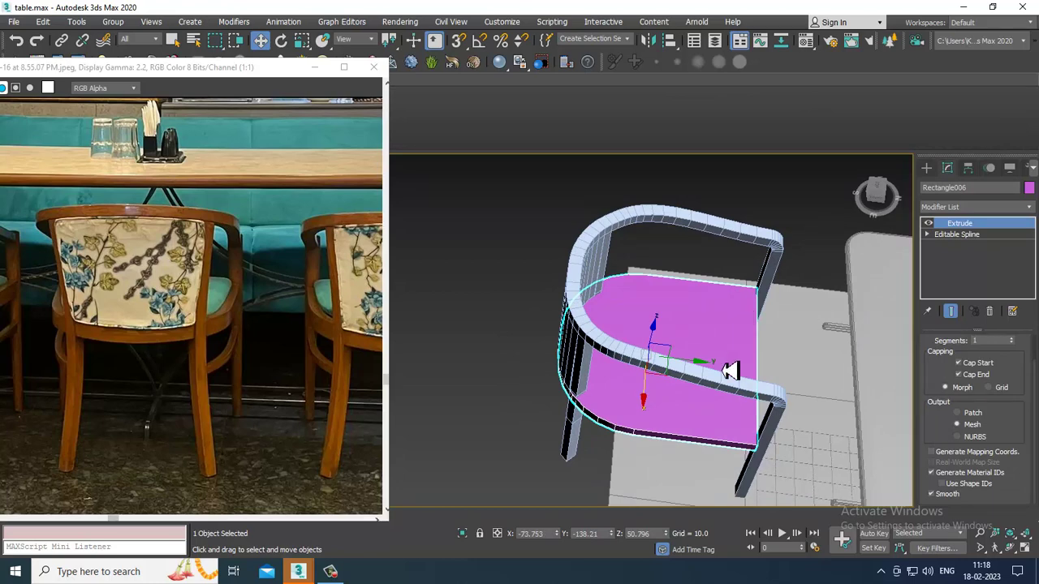
right_click(642, 301)
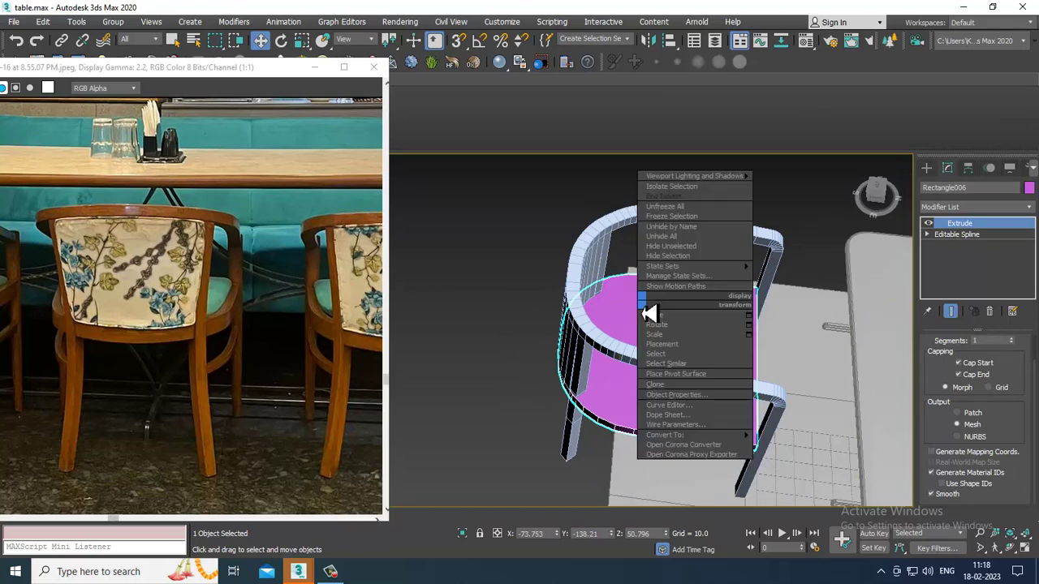
mouse_move(682, 436)
click(811, 446)
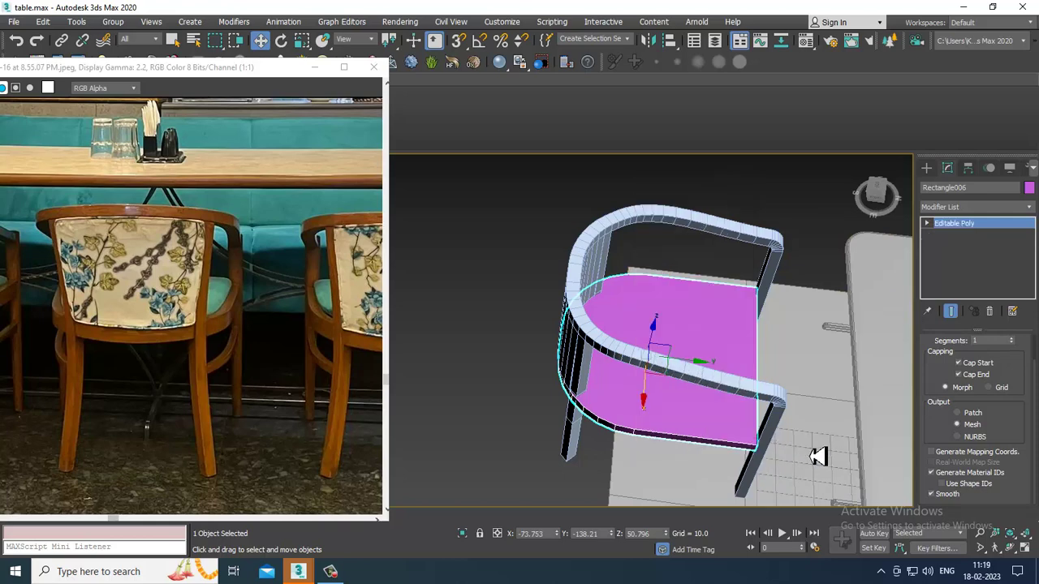
Step: Raise the seat's top polygon by about 2 along Z
alt+middle_drag(797, 307, 791, 302)
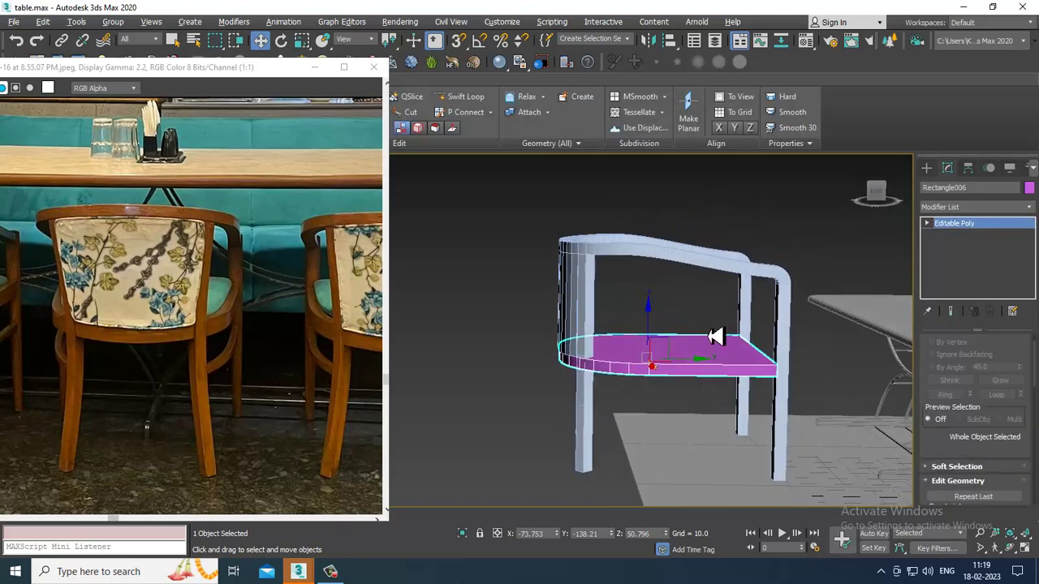
scroll(713, 337, up, 4)
key(4)
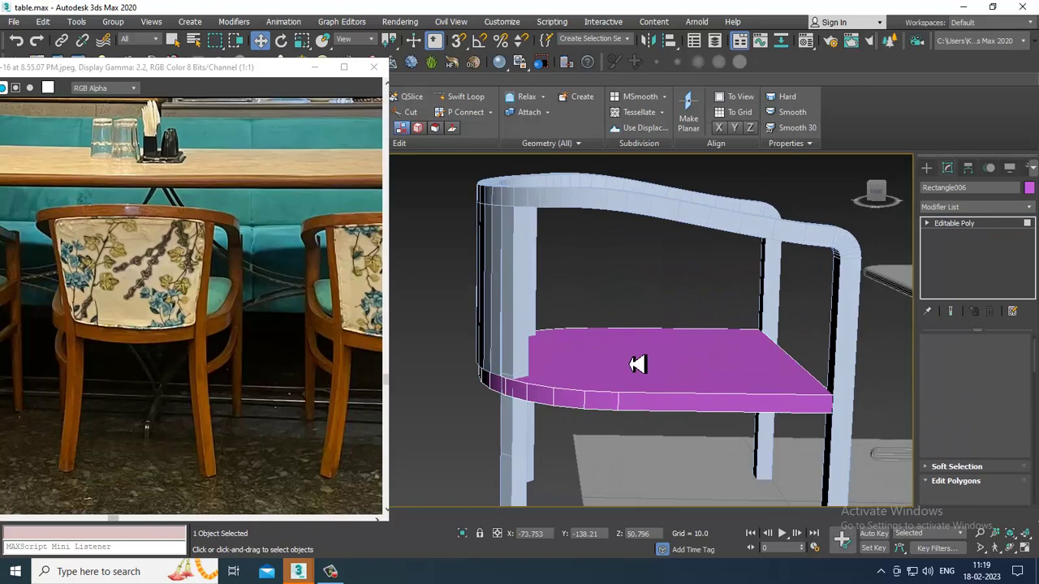
click(637, 363)
drag(562, 336, 558, 330)
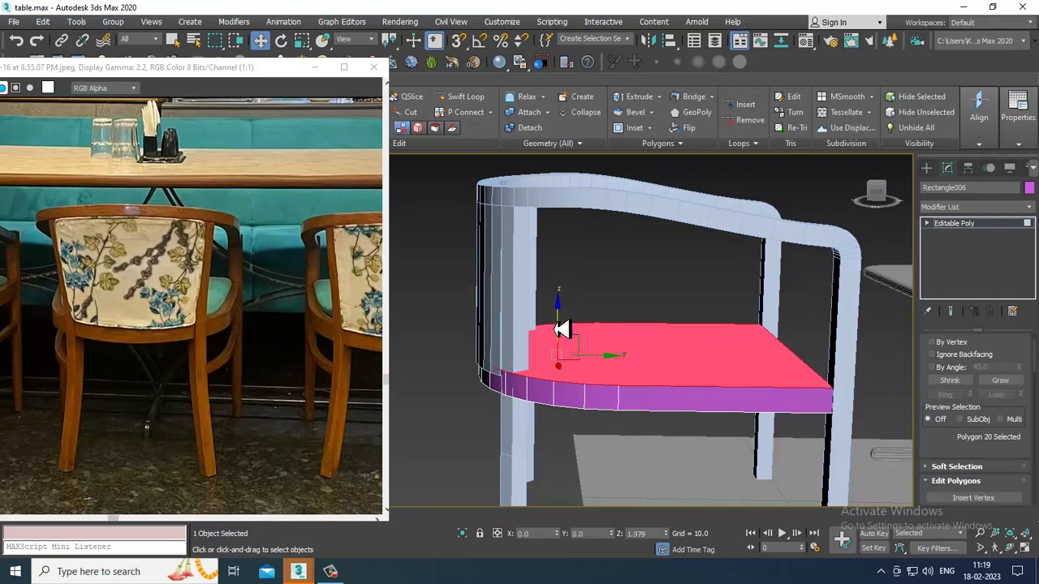
alt+middle_drag(558, 330, 542, 381)
Step: Inset the seat's top polygon by about 5.1
drag(957, 445, 946, 337)
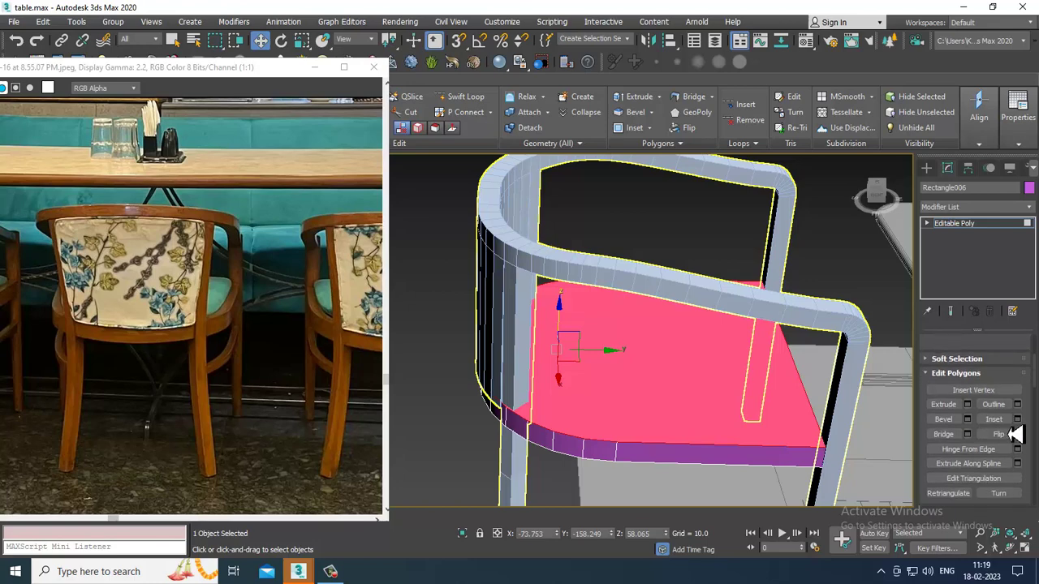
click(1018, 420)
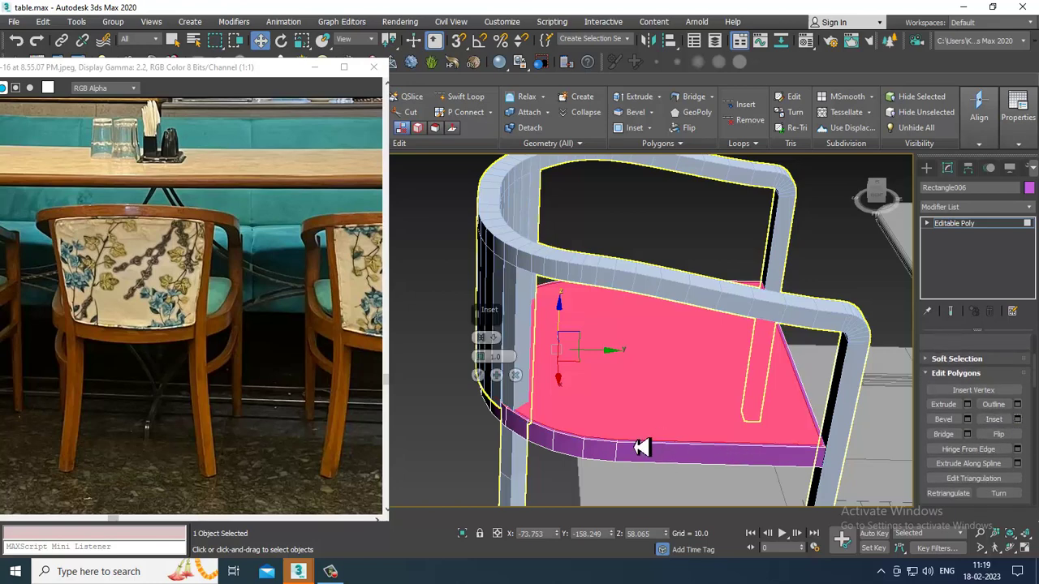
drag(481, 357, 474, 341)
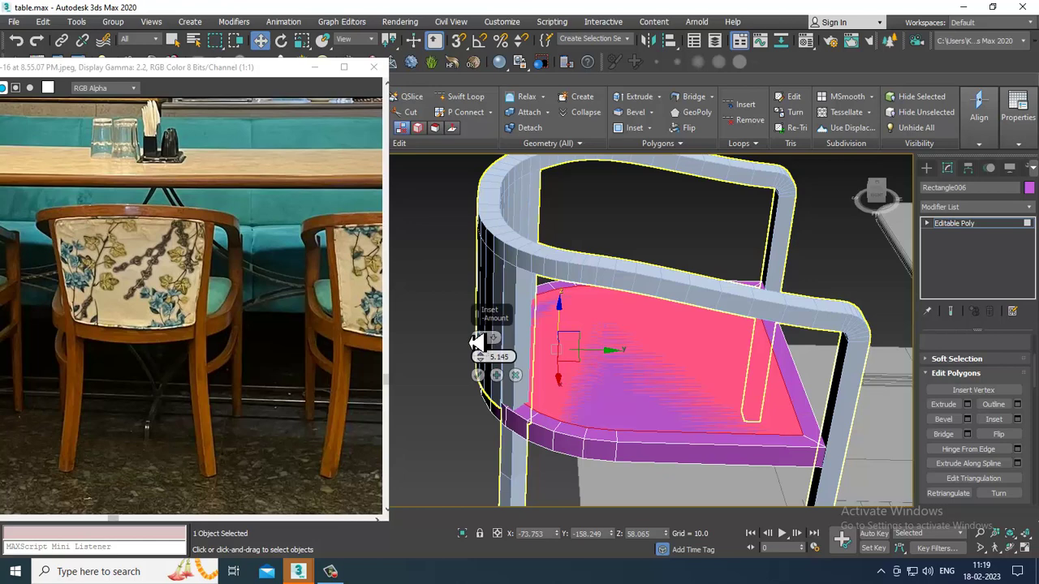
click(477, 374)
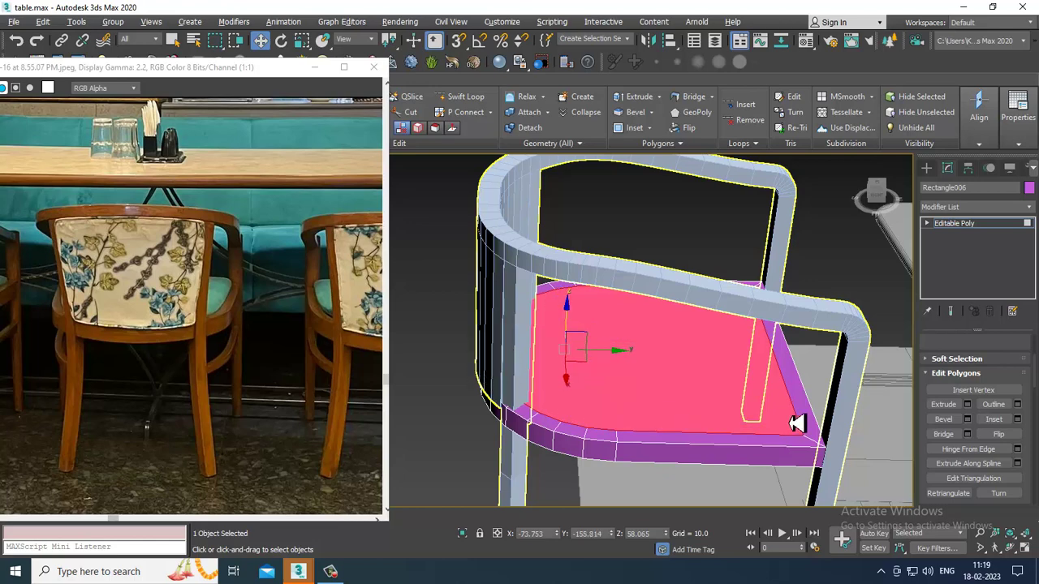
Step: Bevel the inset seat polygon with a height of about 2.3 and an outline of -1.0
alt+middle_drag(791, 423, 806, 417)
click(967, 420)
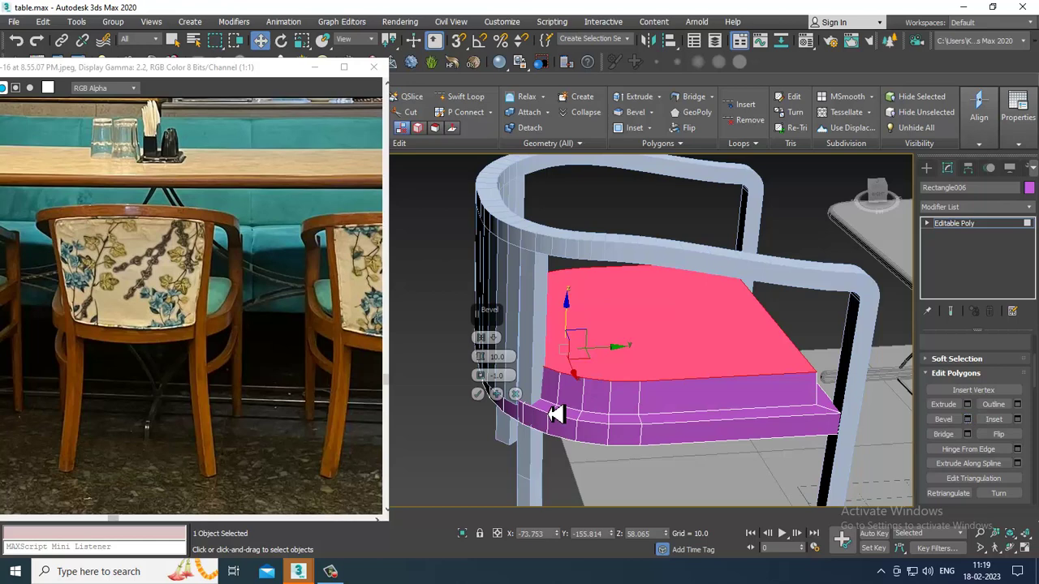
drag(480, 358, 516, 408)
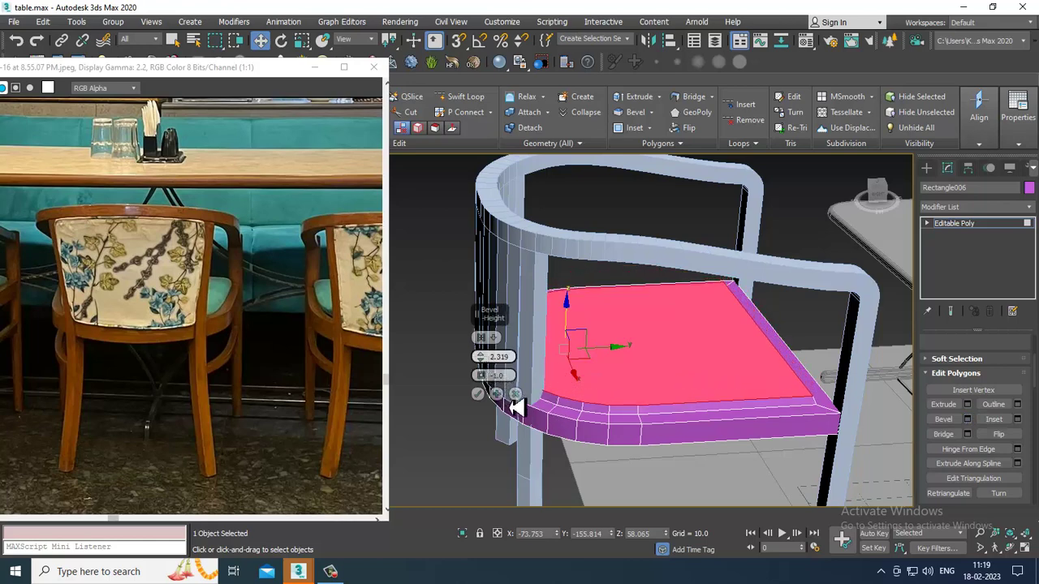
click(479, 395)
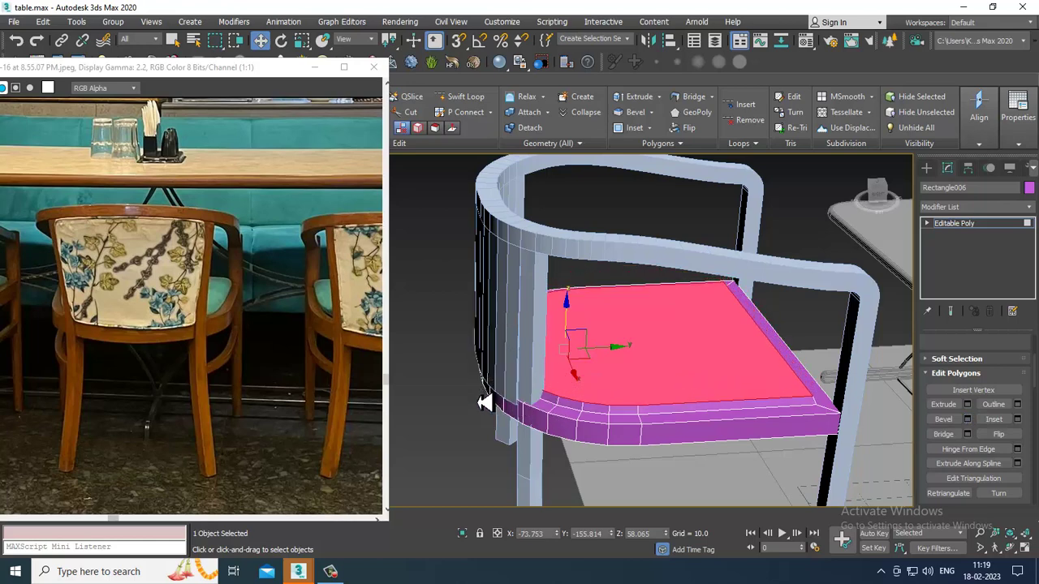
click(565, 281)
scroll(617, 327, down, 3)
alt+middle_drag(617, 327, 804, 341)
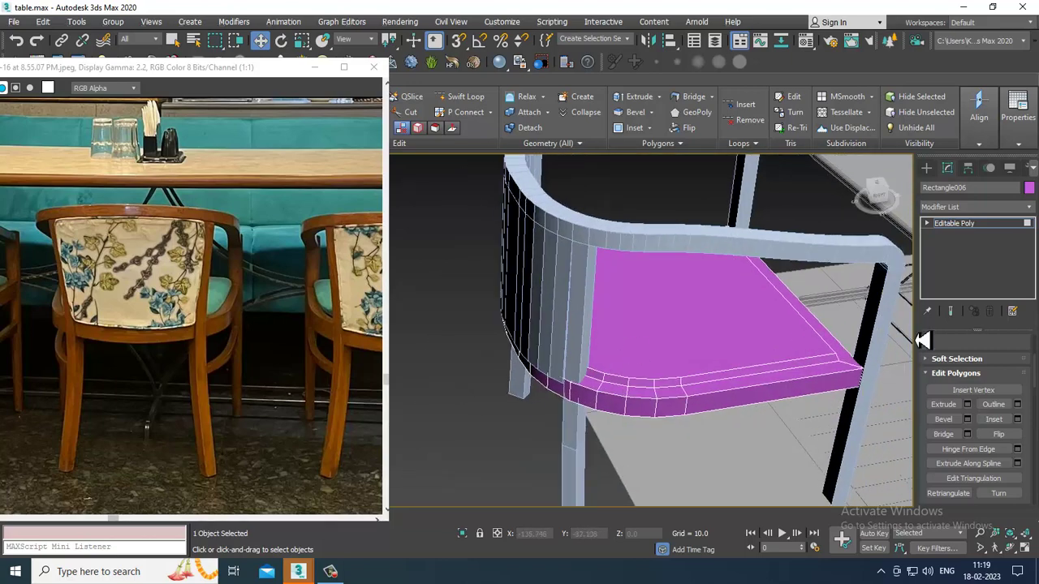
click(590, 273)
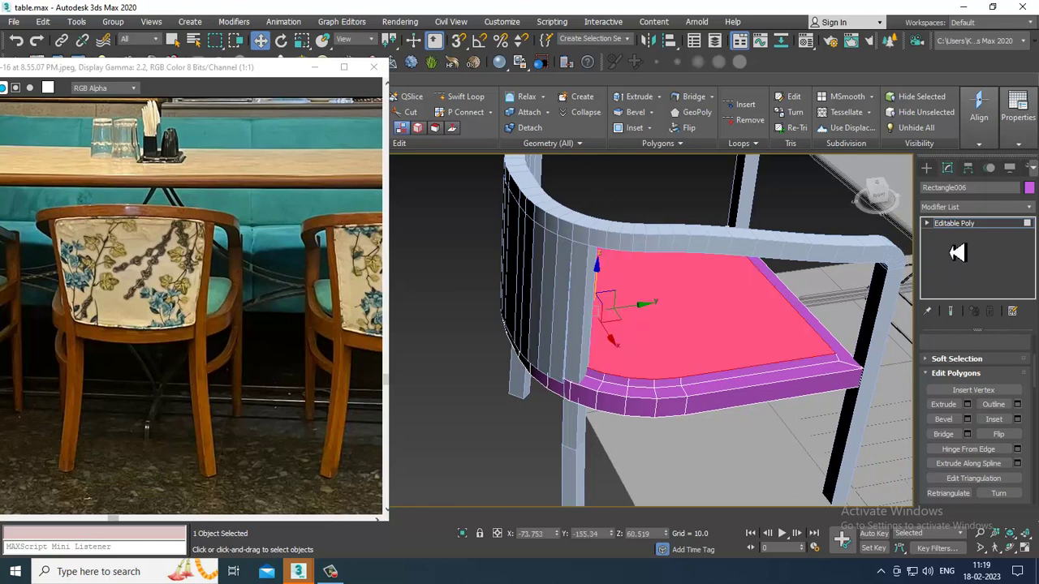
Step: Move the chair frame's edge where the backrest meets the rear leg about 1.1 backward along Y
click(614, 239)
key(1)
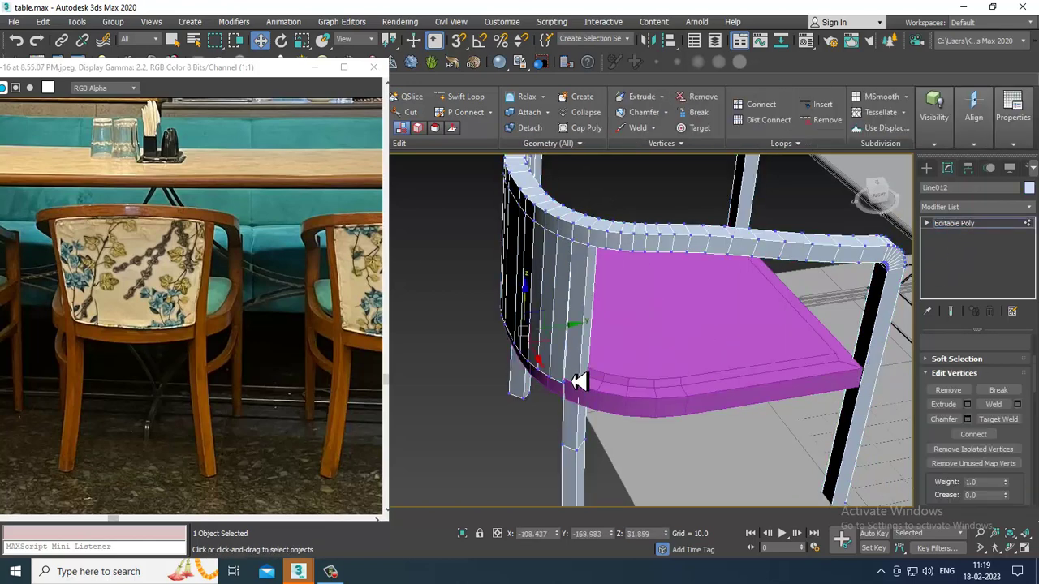
key(F3)
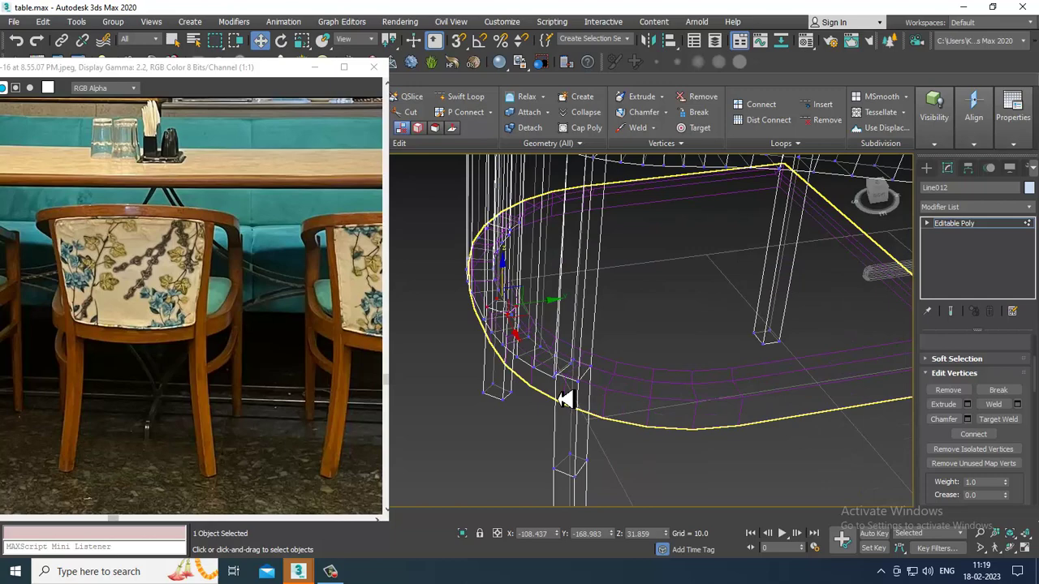
key(2)
click(574, 387)
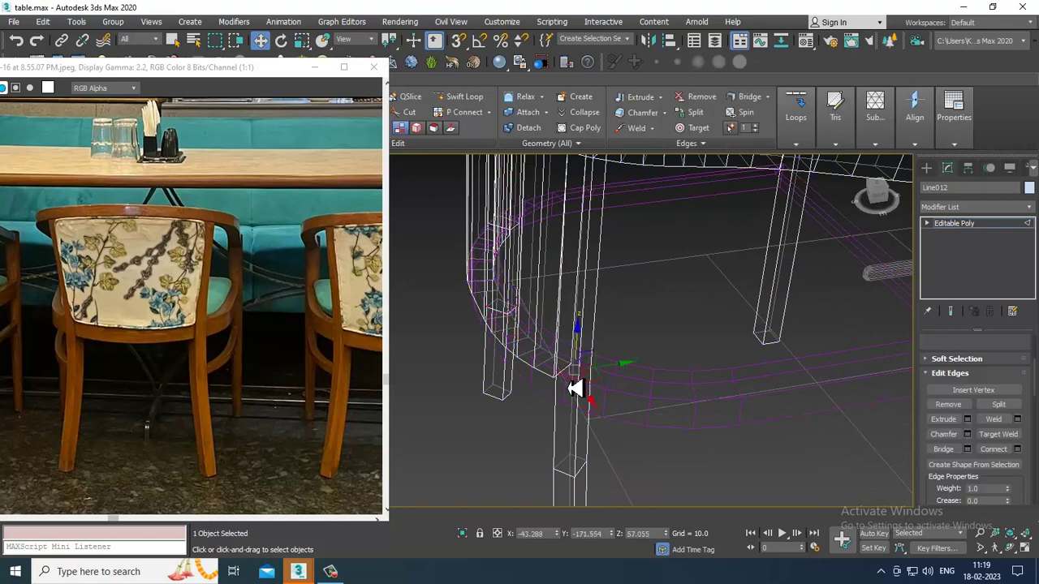
key(F3)
alt+middle_drag(591, 391, 624, 371)
drag(616, 373, 606, 378)
alt+middle_drag(607, 378, 687, 389)
scroll(704, 370, down, 5)
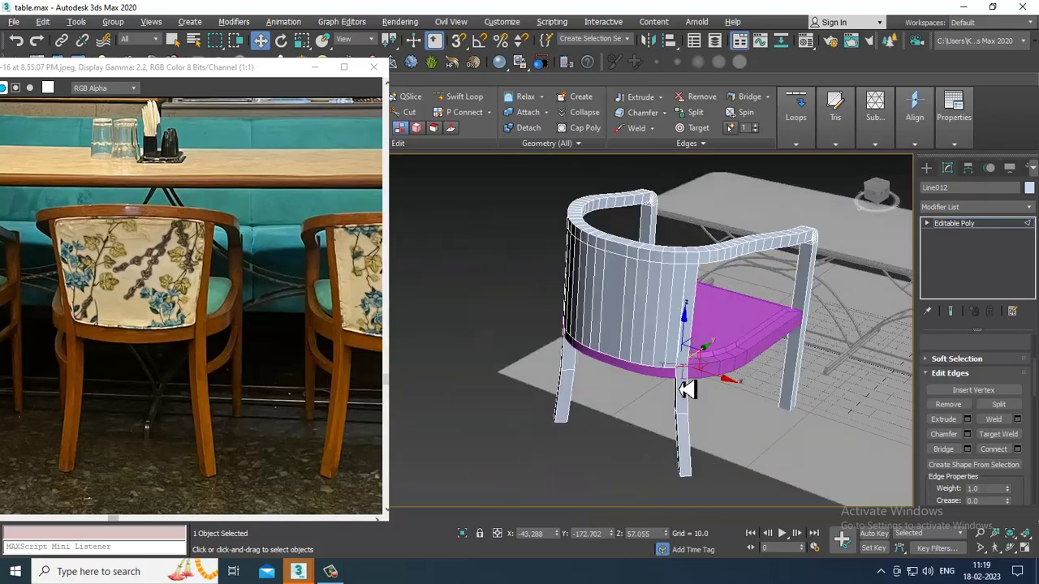
scroll(844, 343, up, 3)
click(993, 228)
Step: Move the seat's rear curve vertices slightly backward along Y in the side view to line up with the backrest
click(700, 347)
alt+middle_drag(708, 361, 654, 343)
key(alt+w)
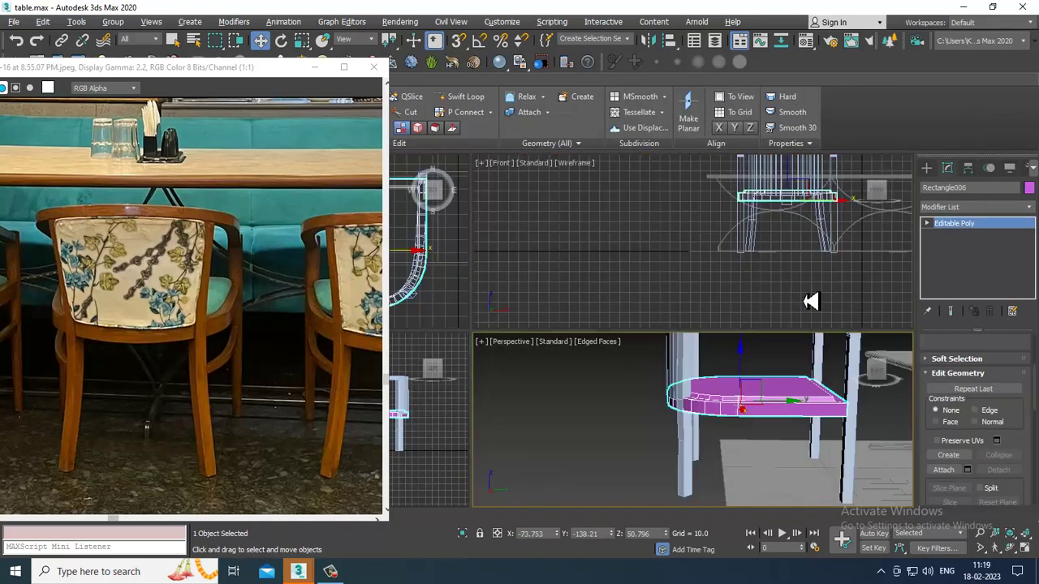
key(alt+w)
scroll(693, 422, up, 5)
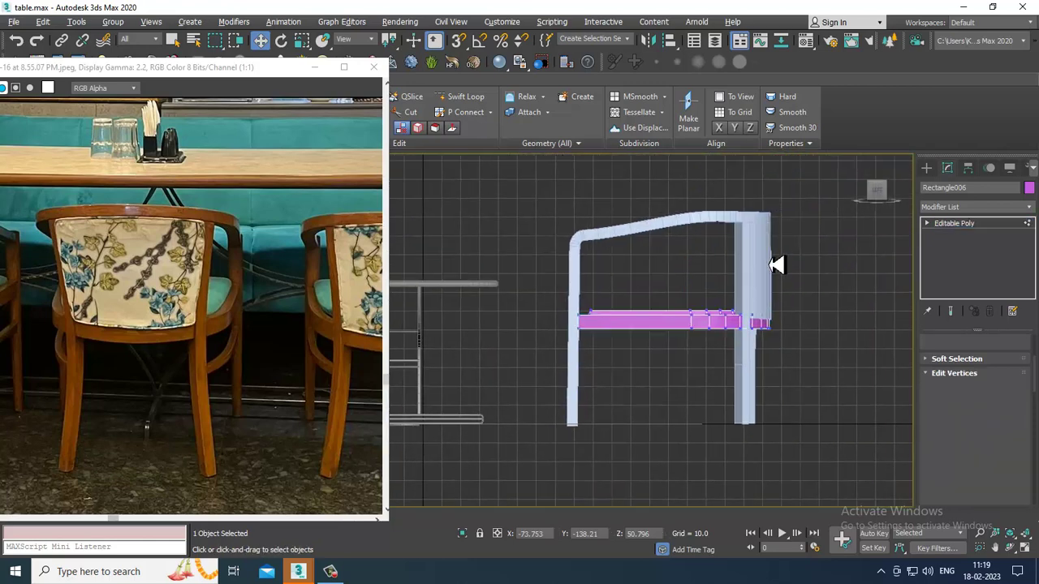
key(1)
drag(833, 382, 834, 383)
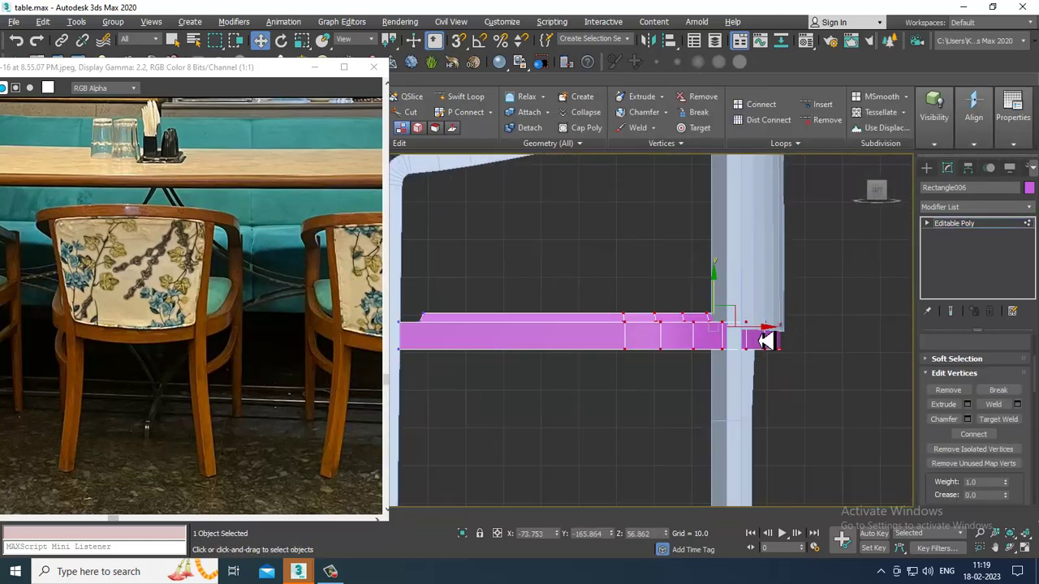
key(alt+w)
right_click(776, 453)
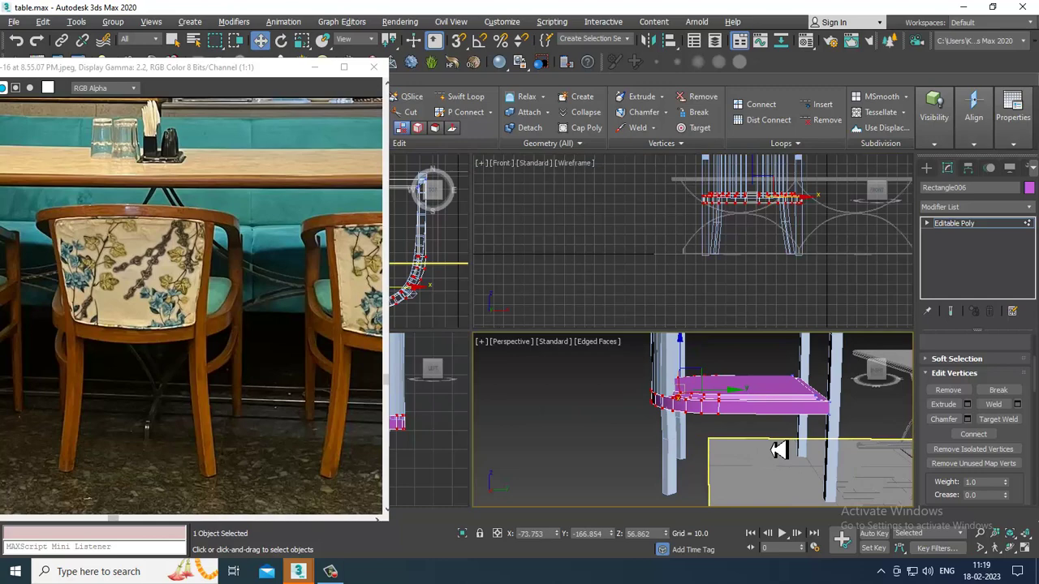
key(alt+w)
alt+middle_drag(787, 463, 793, 394)
scroll(708, 371, down, 3)
alt+middle_drag(707, 370, 688, 298)
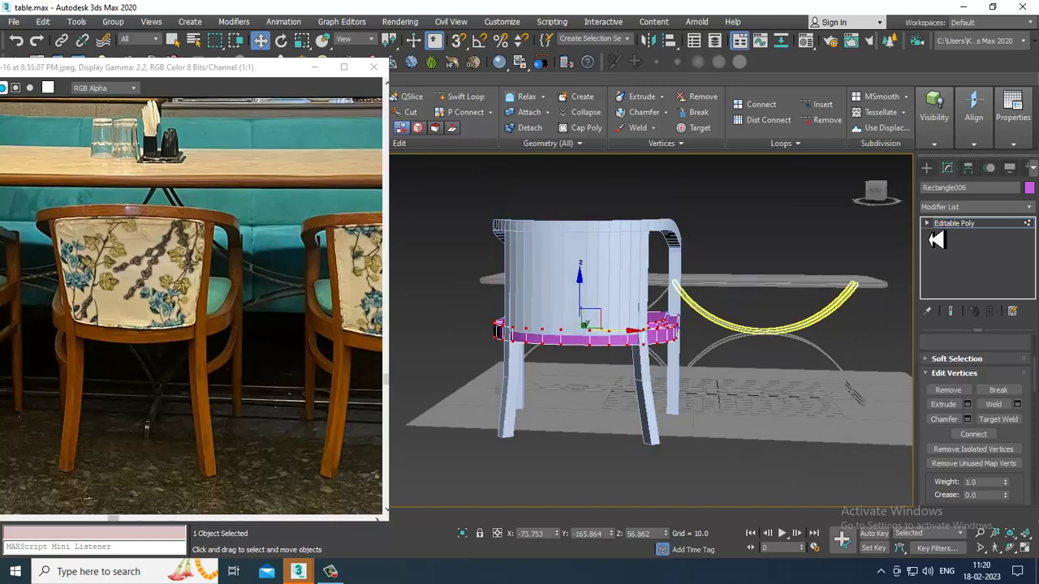
Step: Raise the chair frame's armrest rail and backrest vertices slightly along Z, leaving the leg vertices out of the selection
click(966, 225)
click(564, 281)
middle_drag(563, 283, 628, 306)
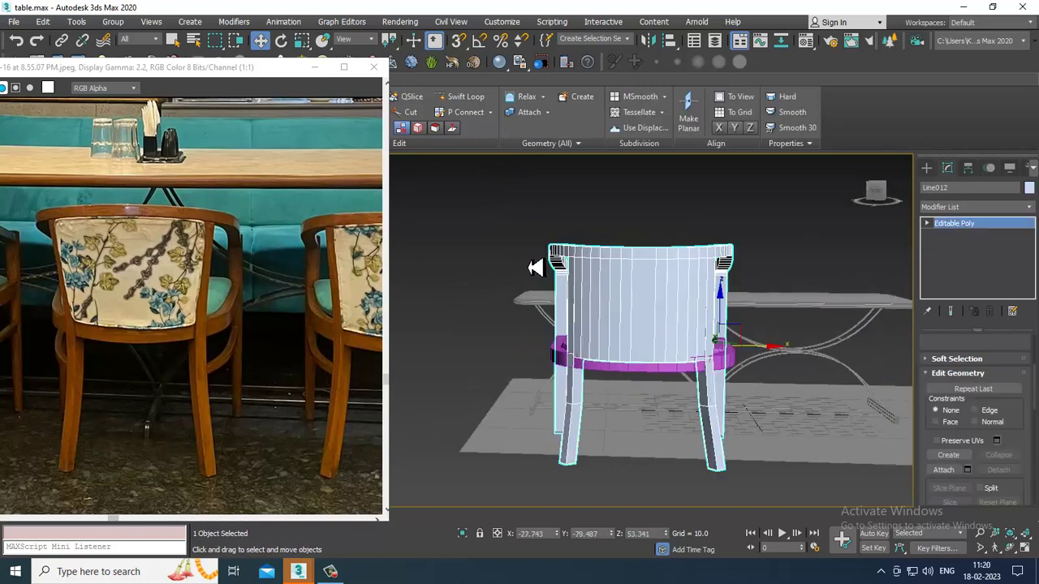
key(1)
drag(832, 391, 829, 388)
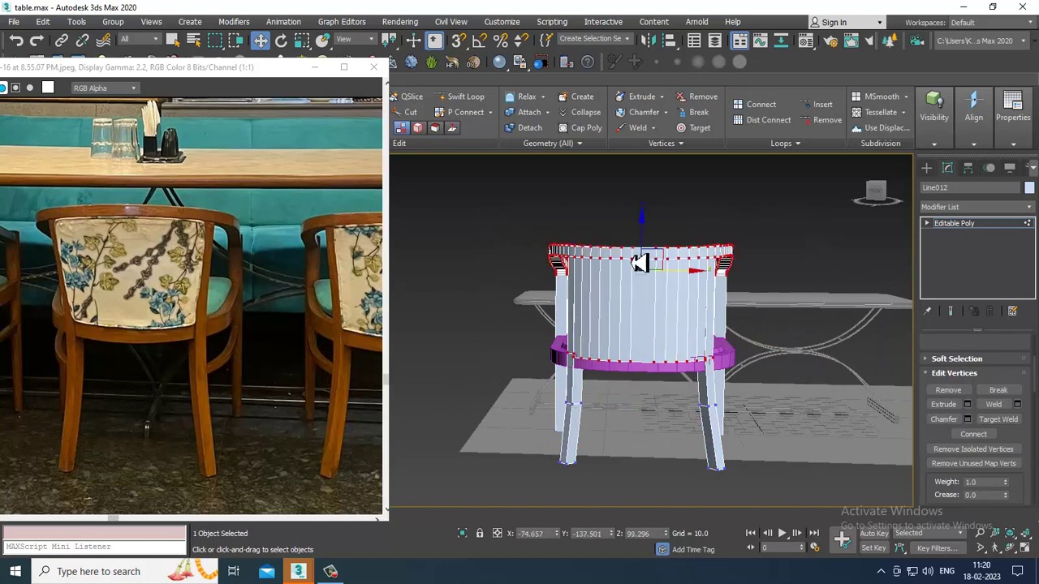
drag(641, 247, 642, 235)
alt+middle_drag(629, 281, 678, 293)
click(976, 226)
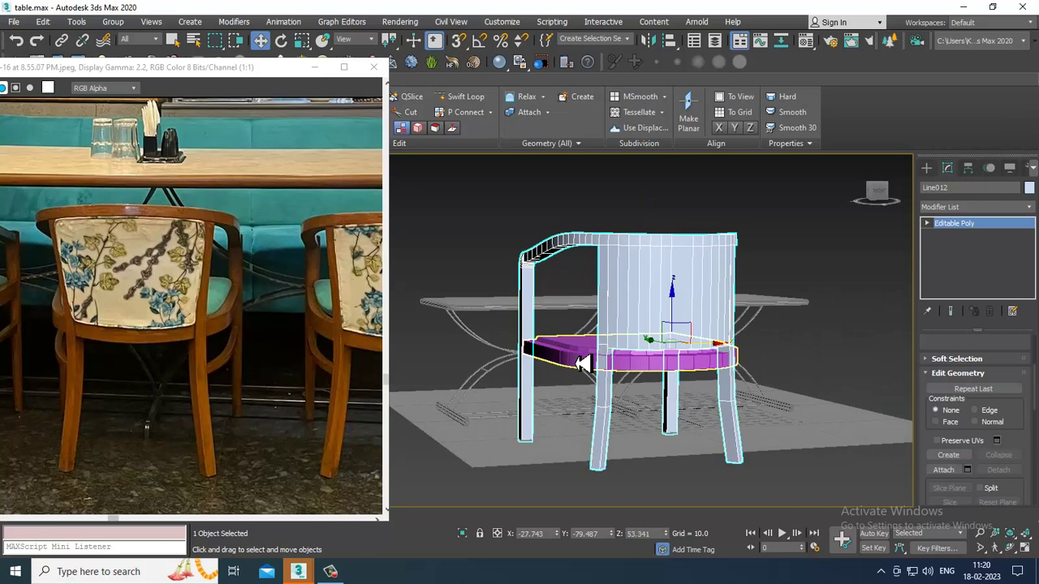
Step: Raise the whole seat about 4 along Z
click(598, 341)
drag(643, 331, 639, 323)
alt+middle_drag(645, 322, 696, 389)
Step: Draw a curved line in the top view from the front leg to the rear leg on one side, with renderer and viewport display disabled
key(alt+w)
middle_click(448, 278)
key(alt+w)
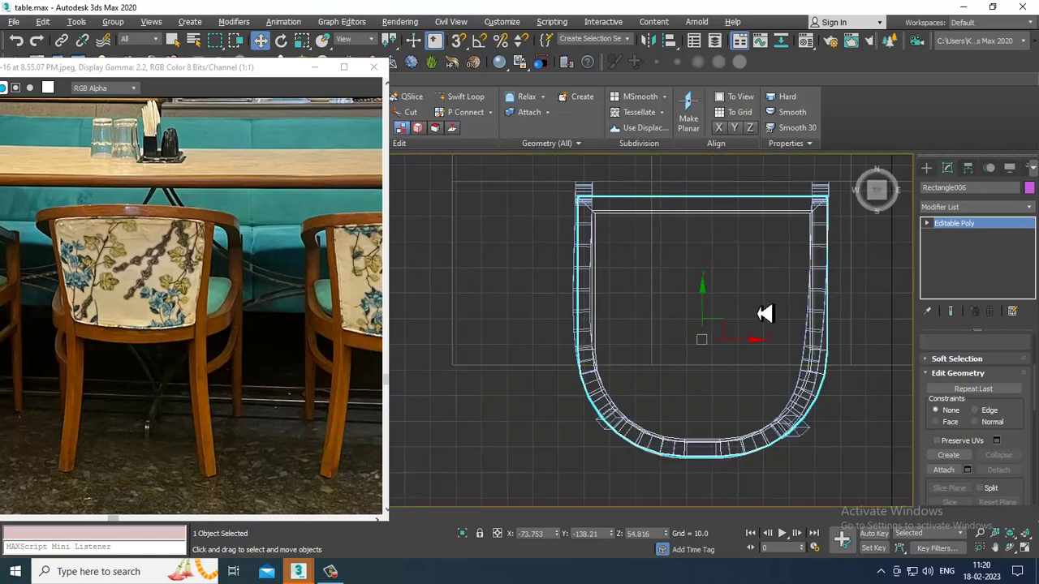
click(926, 168)
click(948, 257)
click(821, 208)
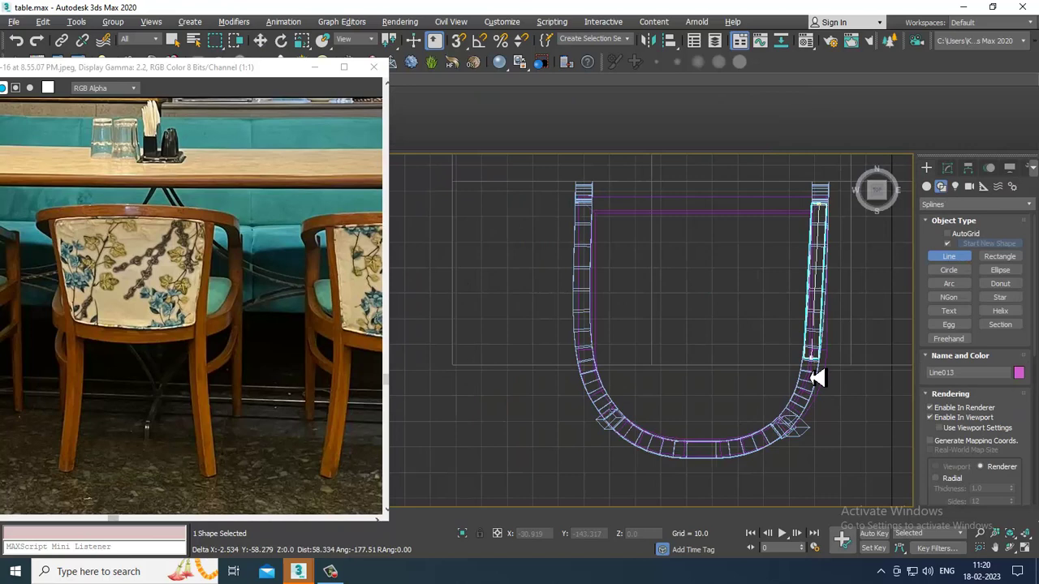
right_click(803, 430)
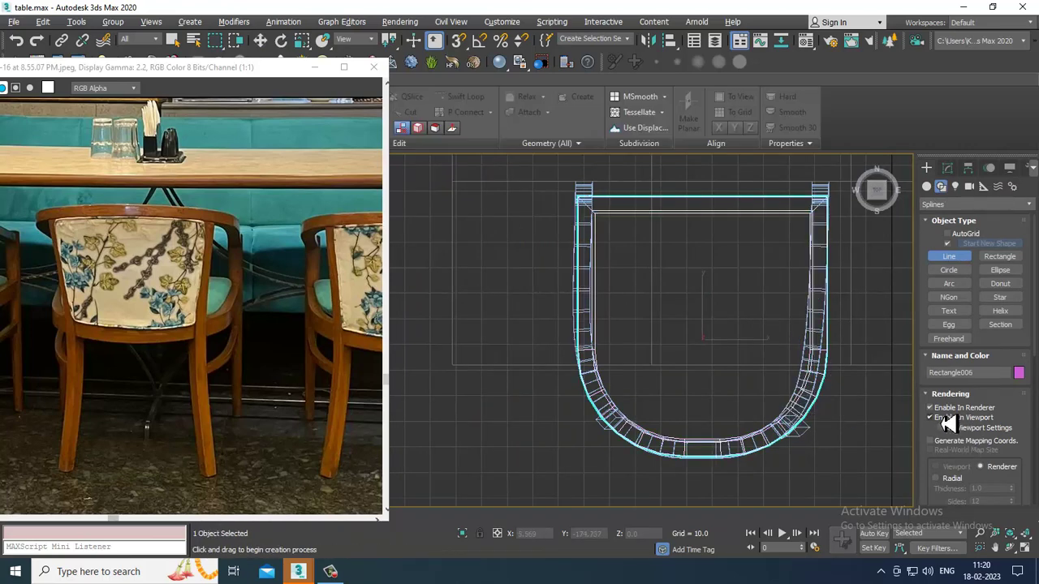
click(821, 208)
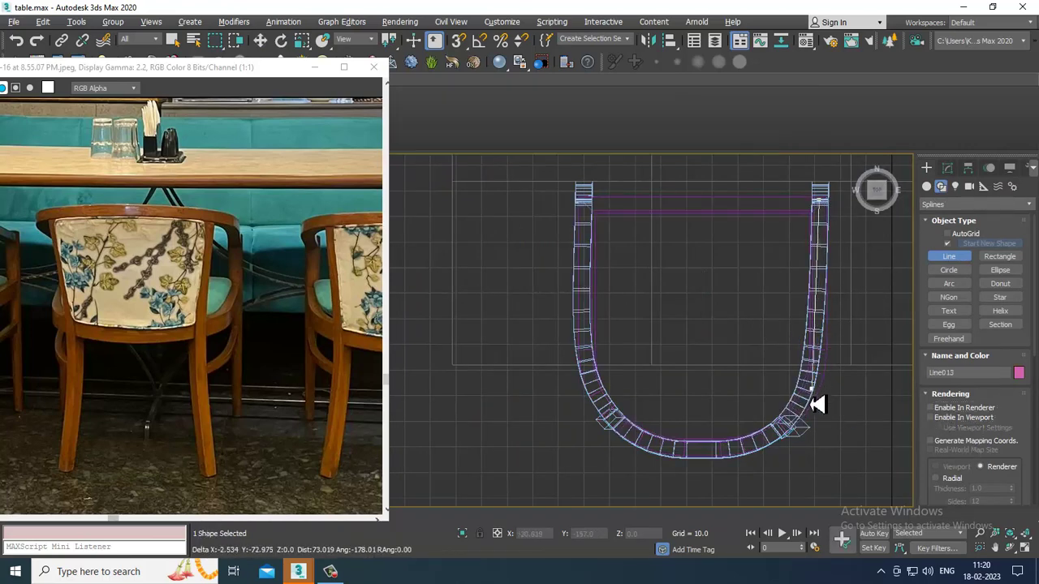
right_click(771, 453)
right_click(860, 481)
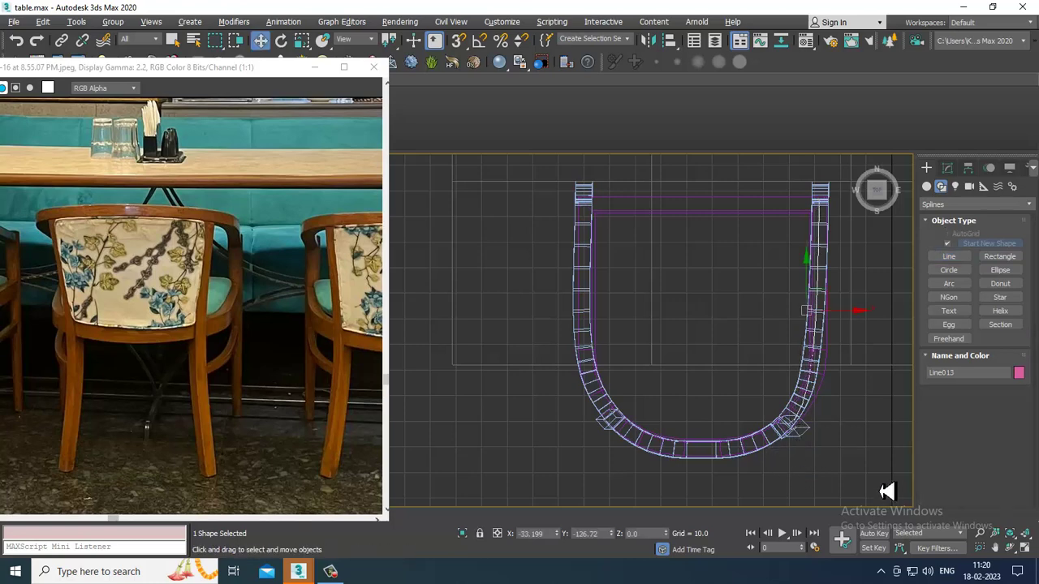
Step: Raise the curved line to about 43.1 along Z so it sits between the legs below the seat
key(alt+w)
scroll(670, 451, down, 4)
key(alt+w)
alt+middle_drag(686, 430, 675, 430)
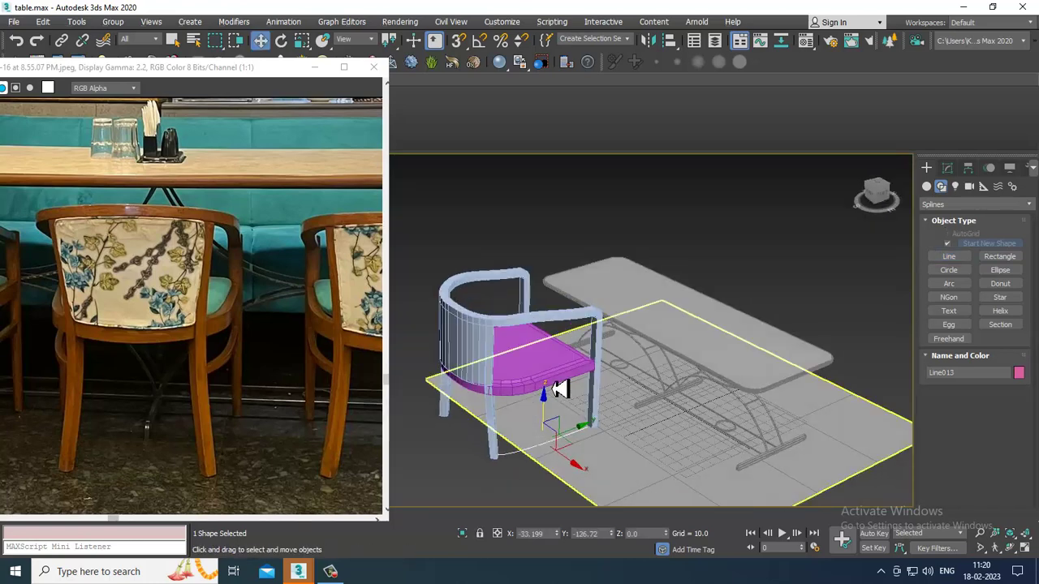
drag(543, 414, 550, 367)
alt+middle_drag(580, 374, 618, 366)
scroll(618, 367, up, 3)
scroll(624, 366, down, 1)
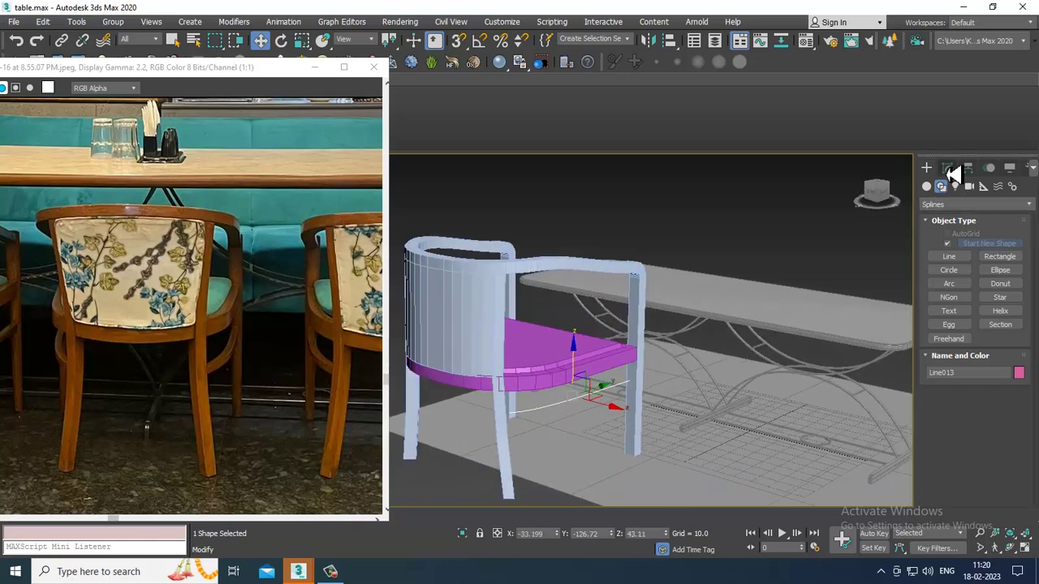
Step: Enable the curved line's rectangular section in the viewport and set its length to about 5.7 and width to about 2.9
click(947, 167)
scroll(960, 380, down, 5)
scroll(981, 405, up, 3)
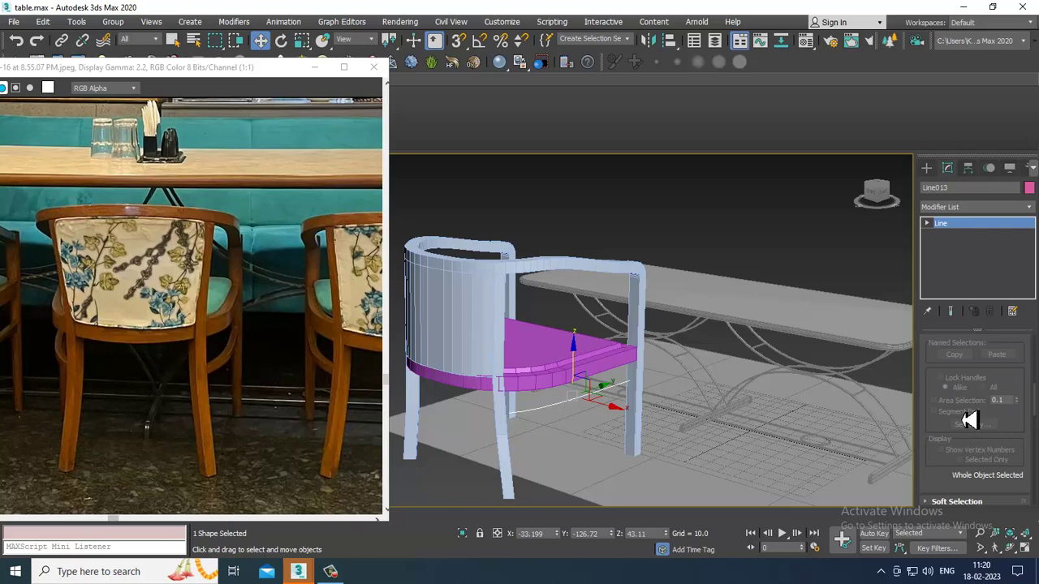
scroll(931, 382, up, 5)
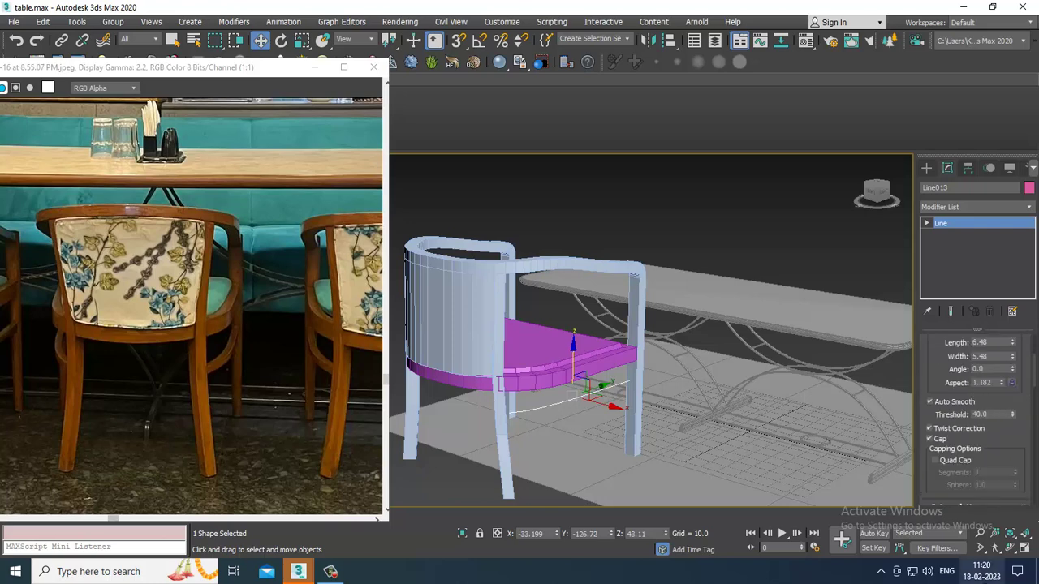
scroll(945, 380, up, 2)
click(946, 367)
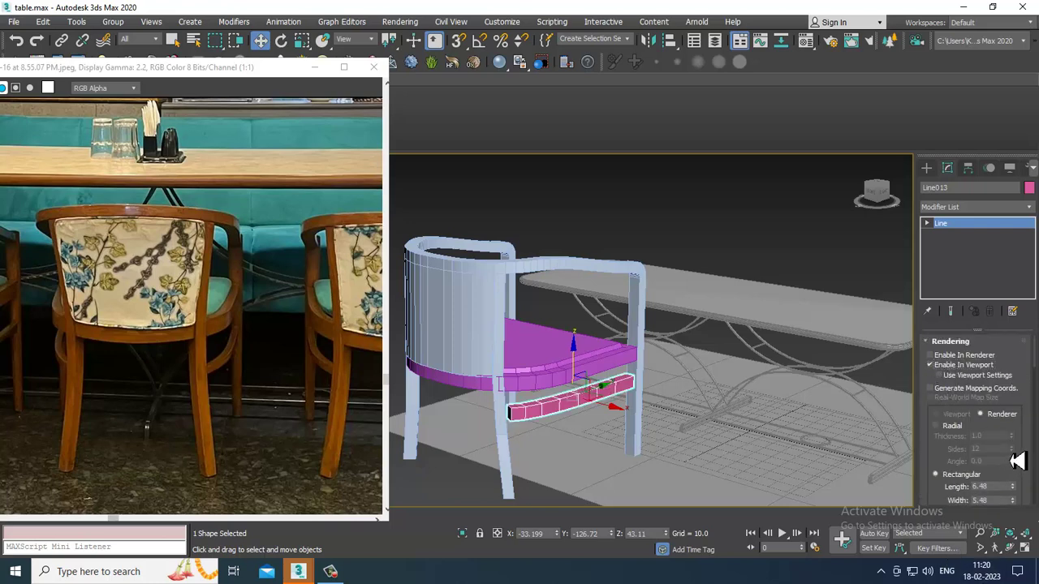
drag(1017, 496, 1029, 548)
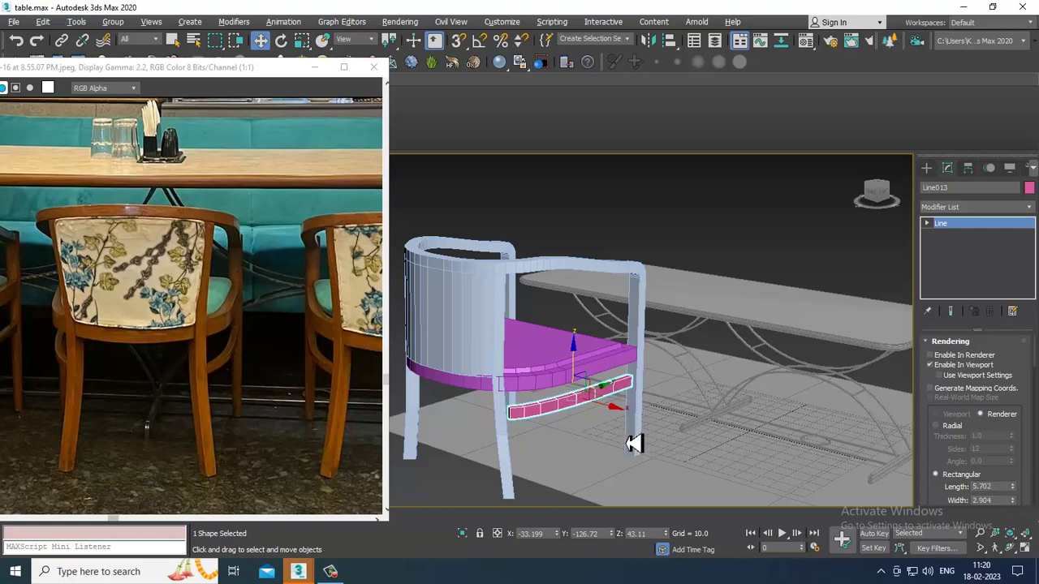
Step: Move the side stretcher's rear-end vertex about 5 inward along X and 2.3 backward along Y into the rear leg
scroll(623, 434, up, 10)
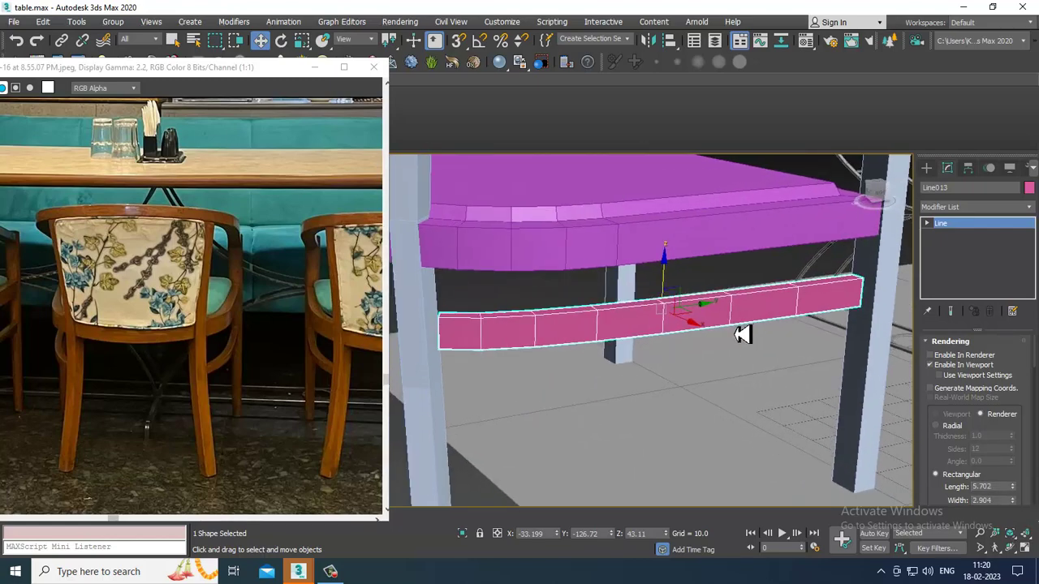
alt+middle_drag(736, 334, 691, 334)
middle_drag(570, 334, 598, 335)
key(1)
drag(476, 303, 514, 363)
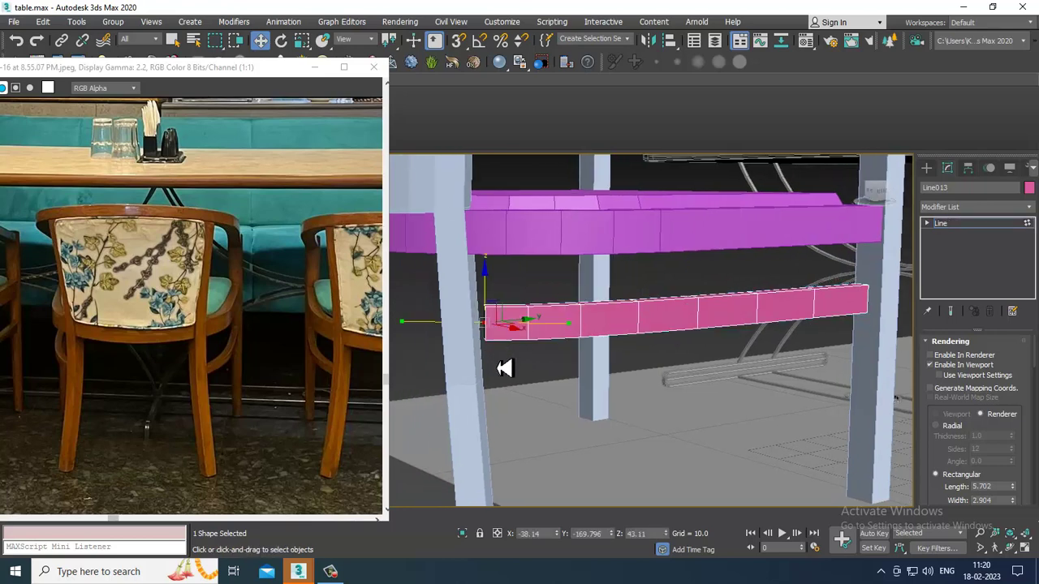
alt+middle_drag(501, 362, 512, 366)
key(alt+w)
middle_click(436, 250)
key(alt+w)
scroll(644, 374, up, 4)
middle_drag(644, 374, 553, 302)
scroll(703, 389, up, 2)
drag(858, 373, 822, 388)
Step: Adjust the tangent handle of the stretcher's rear-end vertex to reshape the curve near the rear leg
drag(866, 325, 902, 332)
key(alt+w)
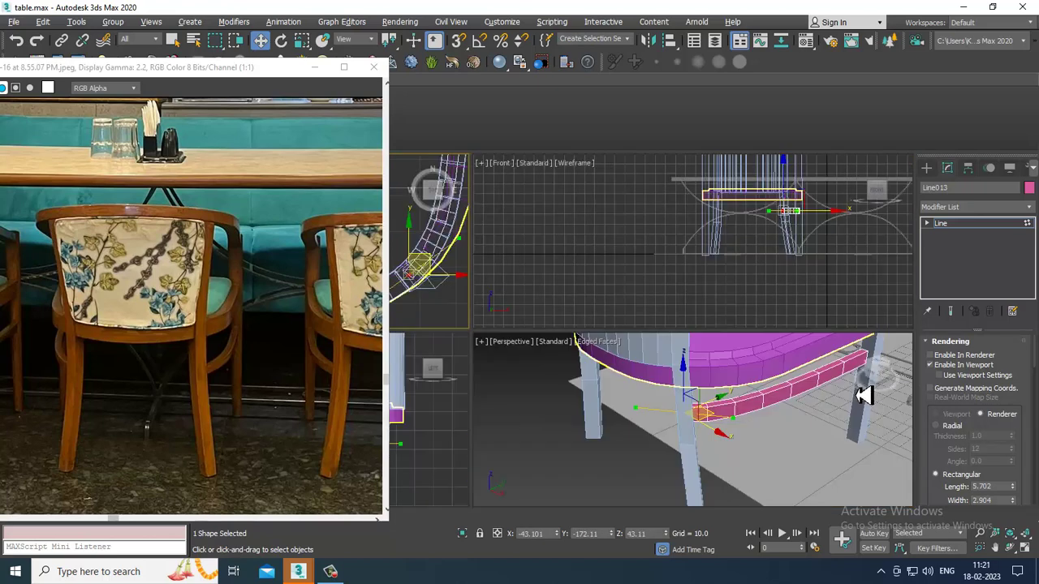
right_click(764, 462)
key(alt+w)
scroll(718, 405, down, 3)
alt+middle_drag(652, 357, 641, 349)
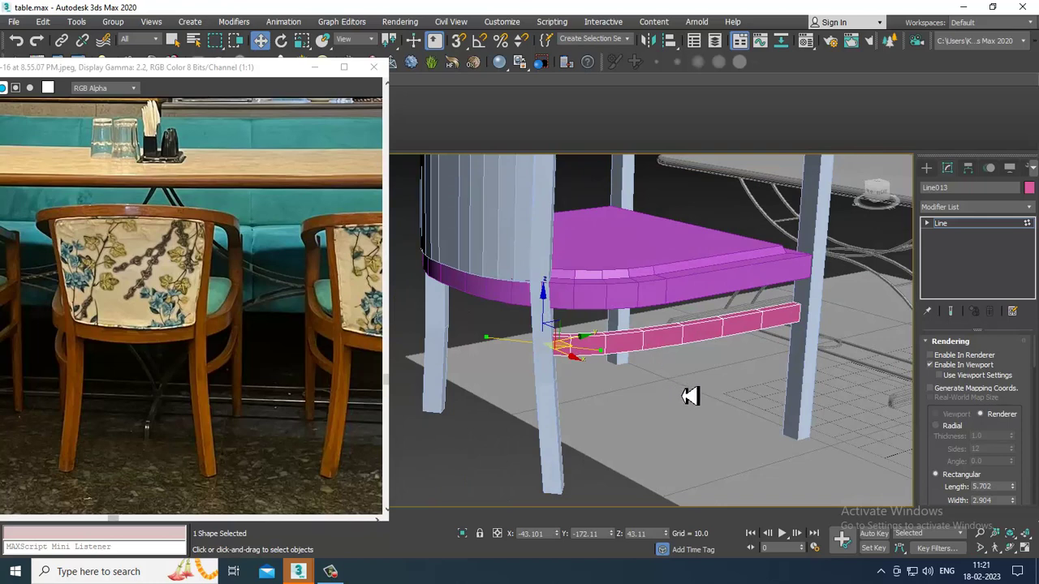
Step: Lower the whole side stretcher about 2.3 along Z
click(968, 226)
alt+middle_drag(820, 300, 766, 308)
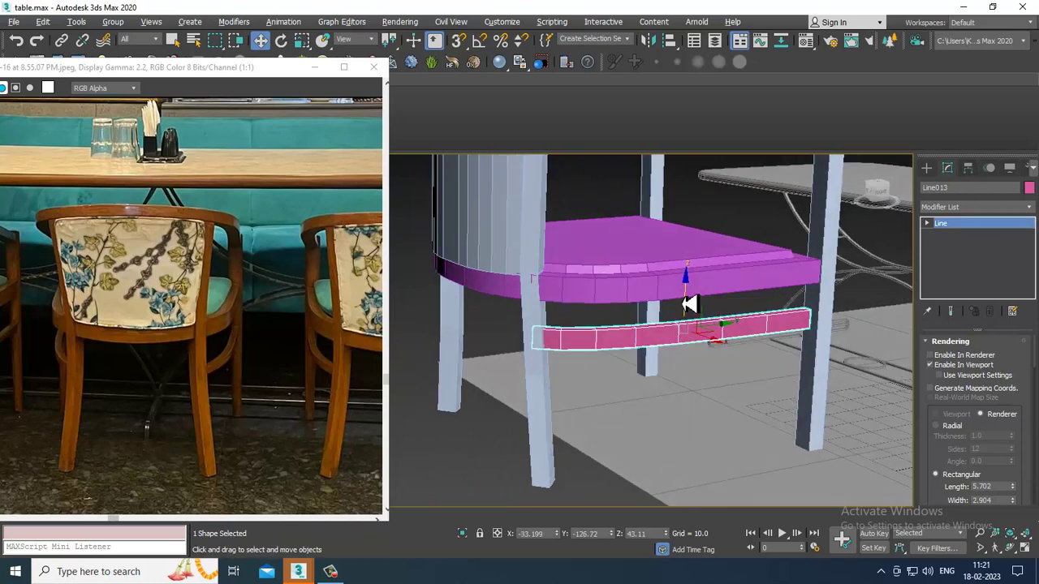
alt+middle_drag(853, 329, 794, 316)
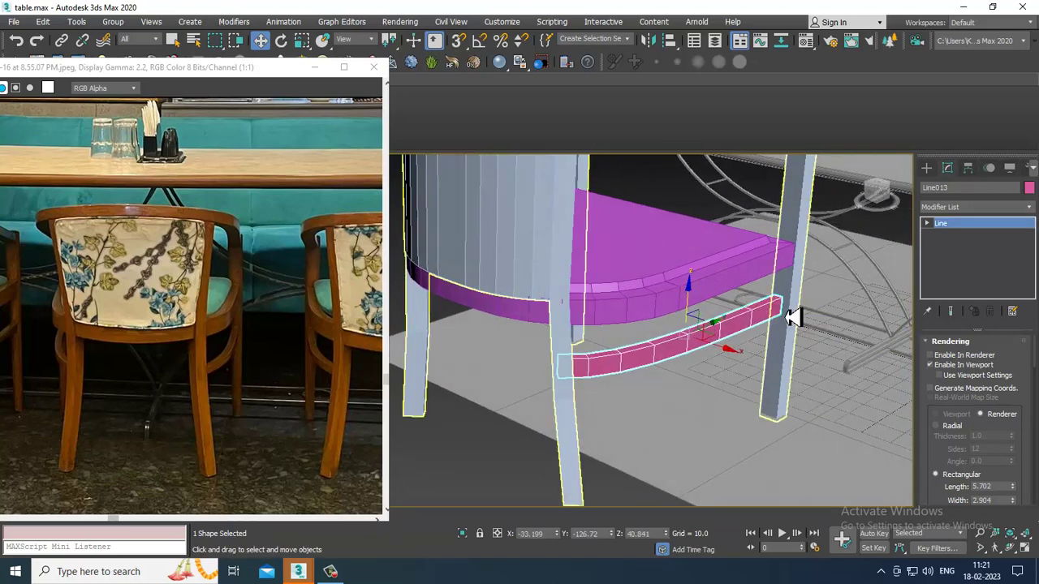
Step: Move the side stretcher's front-end vertex slightly outward along X into the front leg, checking the fit in wireframe
key(F3)
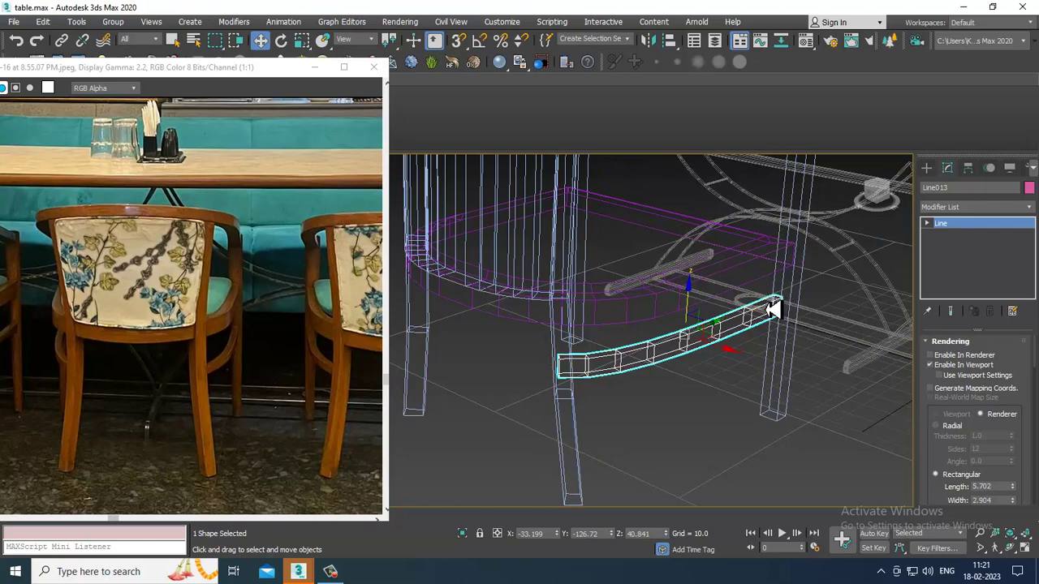
key(1)
click(765, 304)
alt+middle_drag(766, 304, 816, 325)
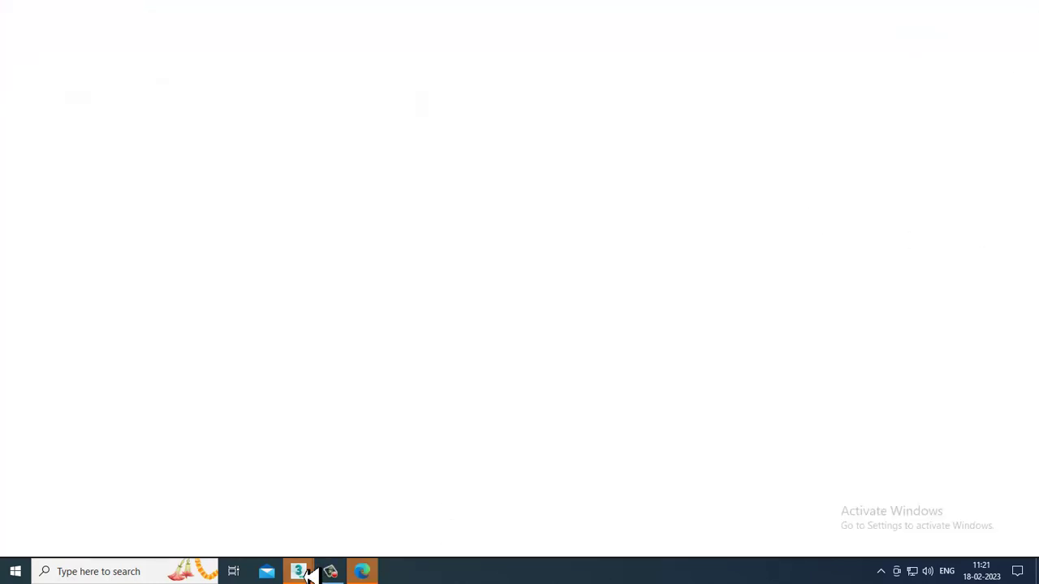
mouse_move(308, 575)
click(292, 528)
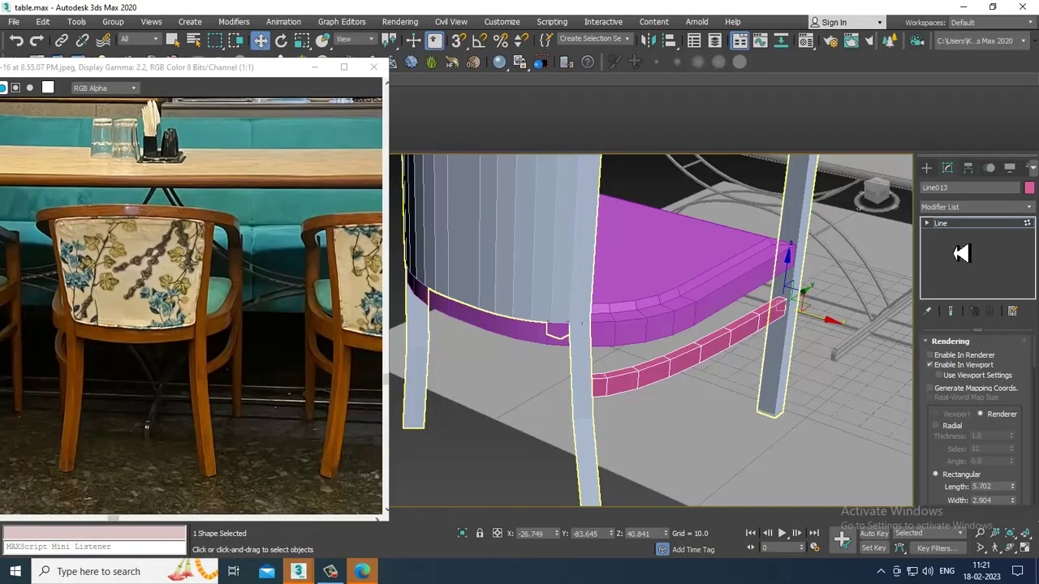
click(976, 226)
Step: Mirror the side stretcher along X as a copy and move the copy to the legs on the chair's opposite side
scroll(784, 323, down, 5)
alt+middle_drag(784, 323, 763, 341)
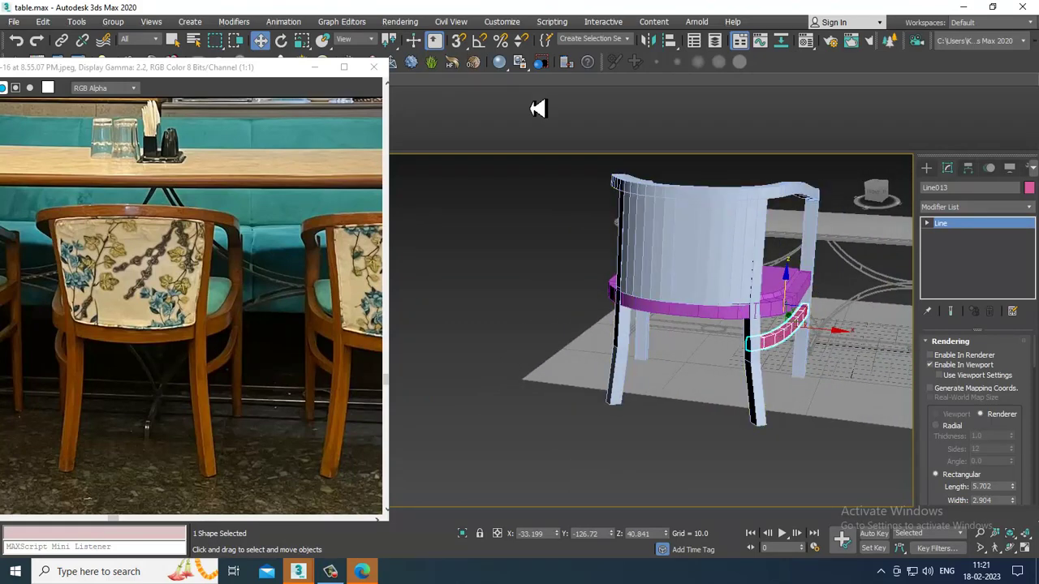
click(654, 43)
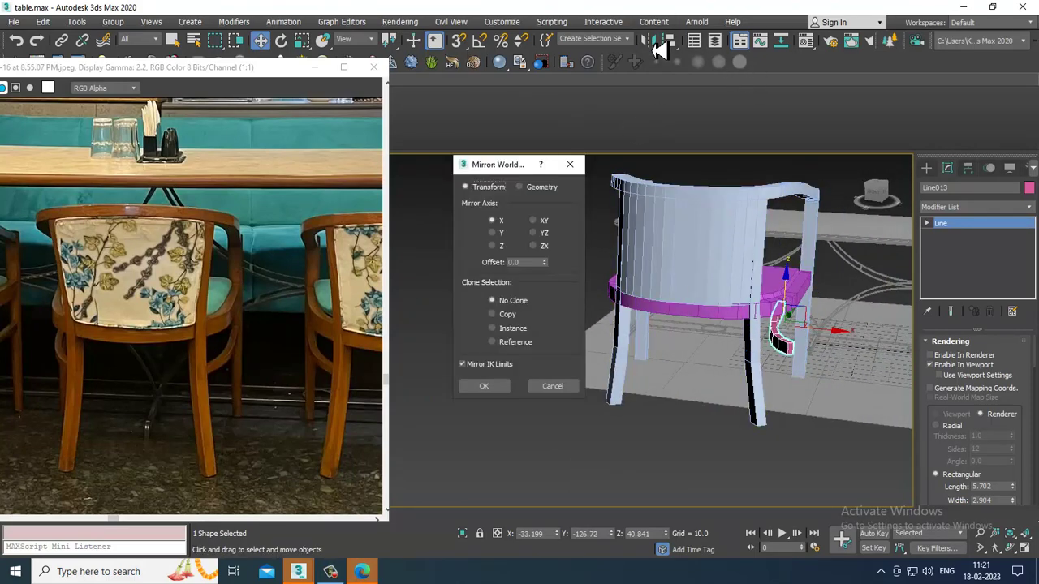
click(507, 314)
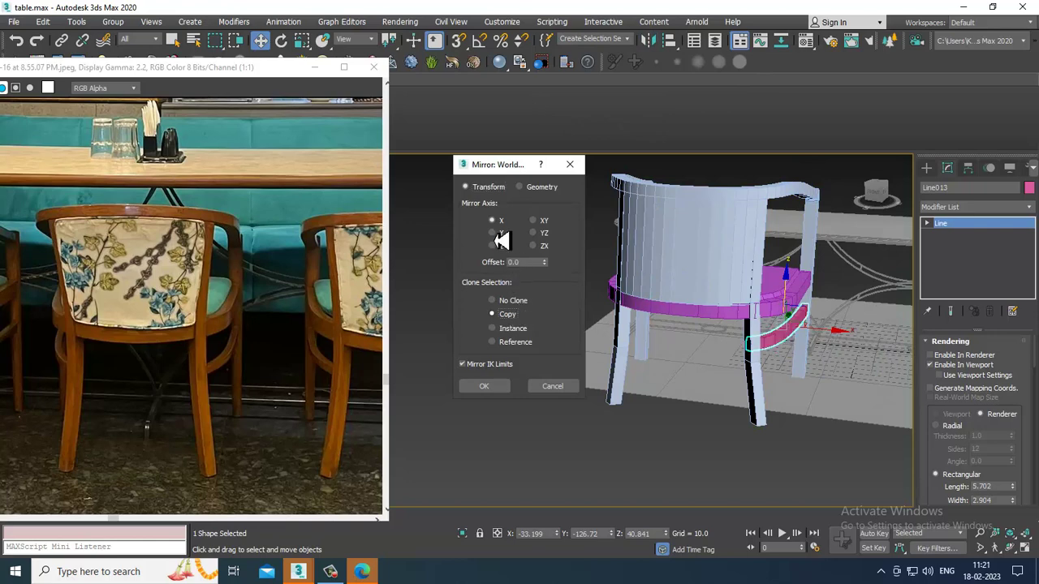
click(484, 388)
drag(830, 339, 681, 349)
Step: Move the mirrored stretcher's front-end vertex about 3.1 forward along Y and 1.4 inward along X to meet the front leg
mouse_move(681, 349)
alt+middle_down()
mouse_move(753, 356)
mouse_move(671, 337)
alt+middle_up()
scroll(671, 336, up, 3)
key(1)
alt+middle_drag(593, 271, 801, 413)
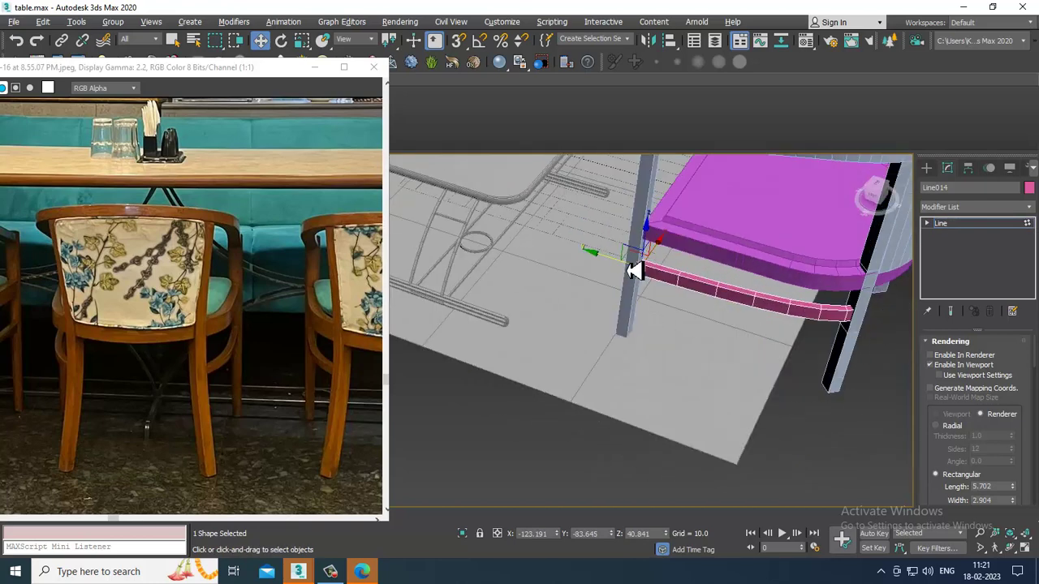
alt+middle_drag(617, 266, 680, 279)
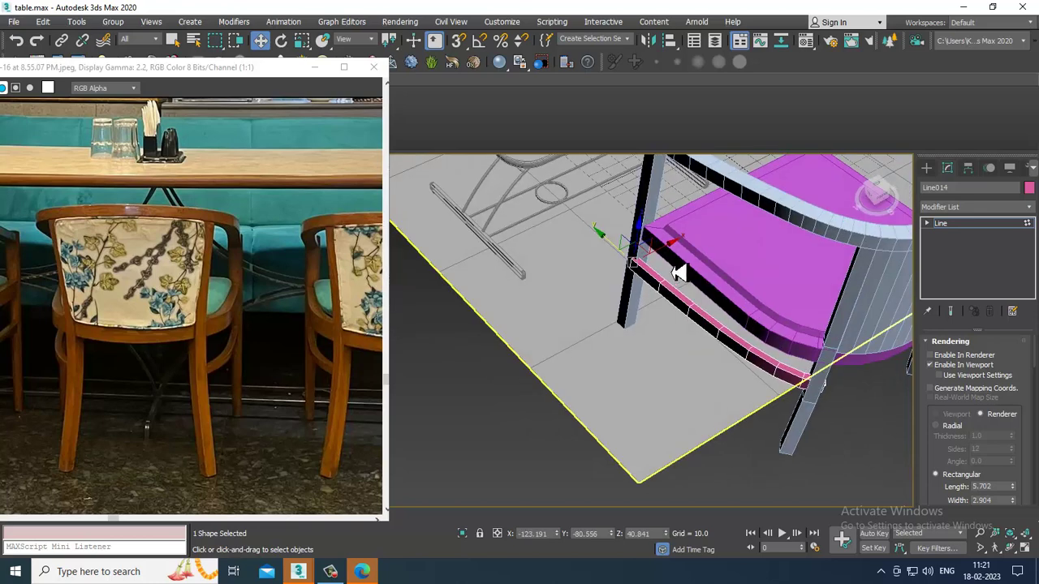
drag(667, 257, 672, 256)
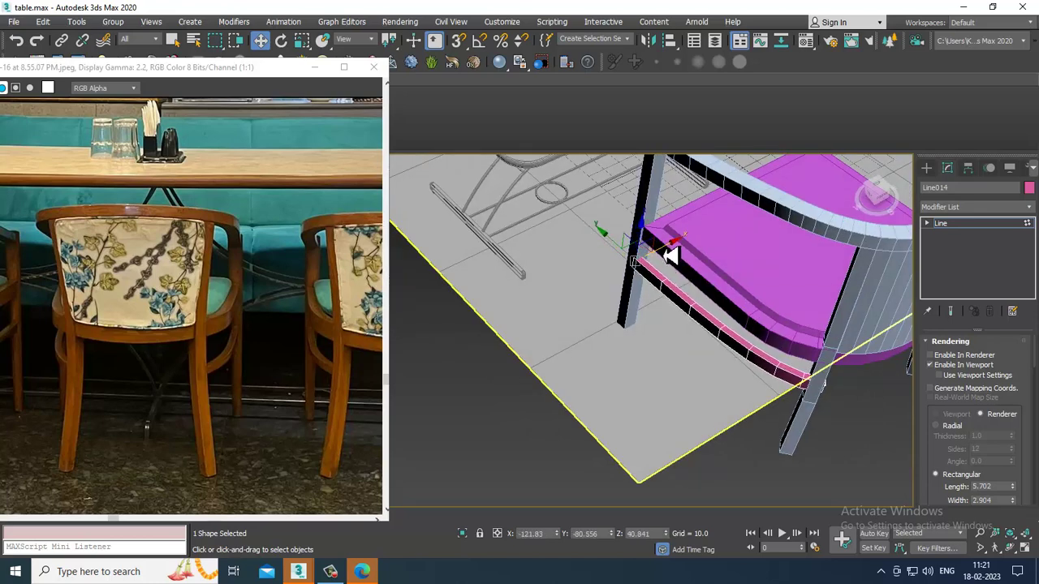
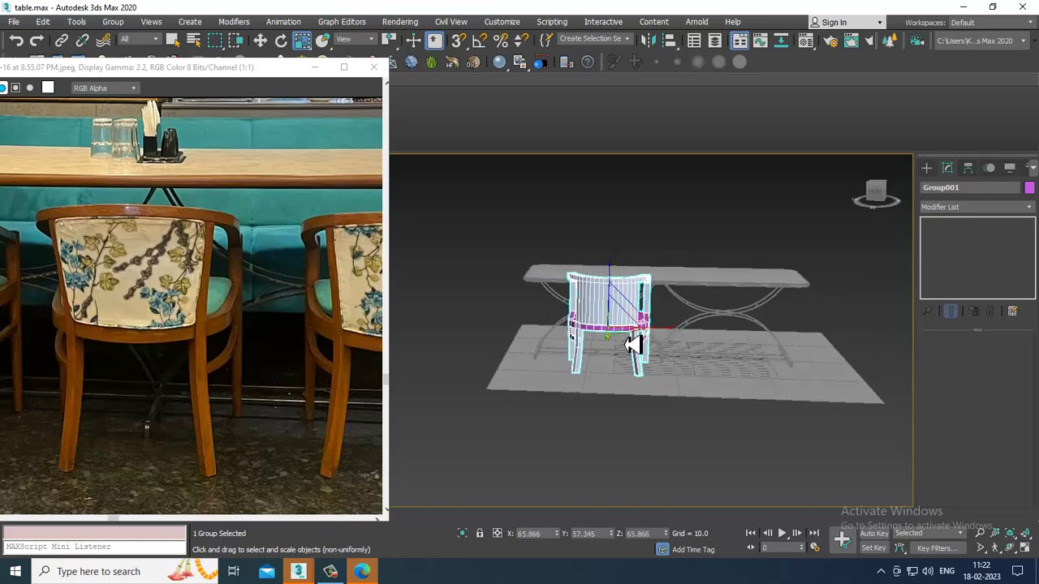
Step: Scale the chair group to about 60% in X and Z and place it on the floor before the table at about X -74.4, Y -67.6
scroll(633, 345, up, 5)
key(w)
alt+middle_drag(643, 331, 579, 333)
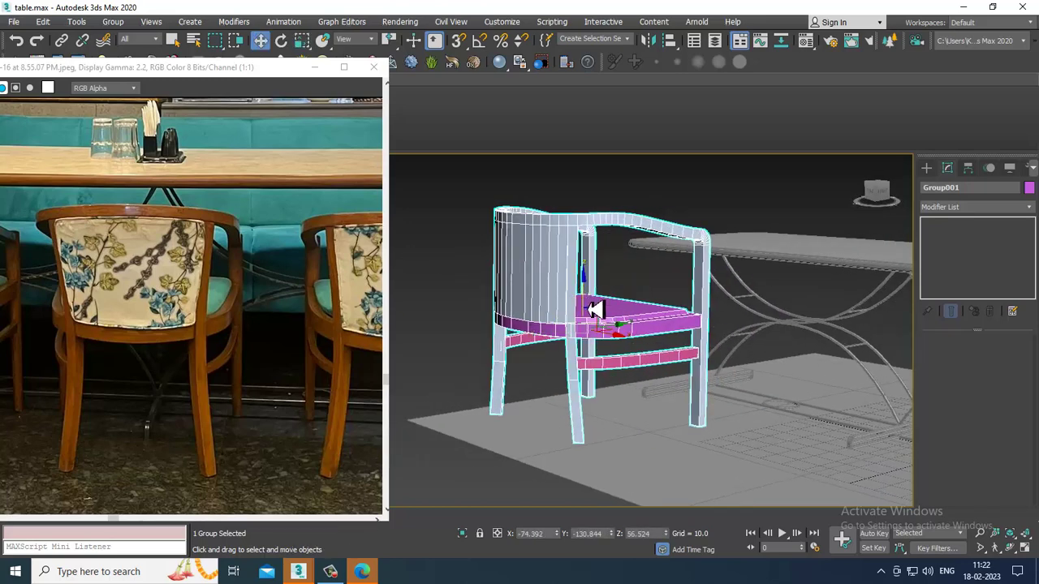
drag(591, 309, 602, 344)
alt+middle_drag(602, 344, 759, 353)
key(r)
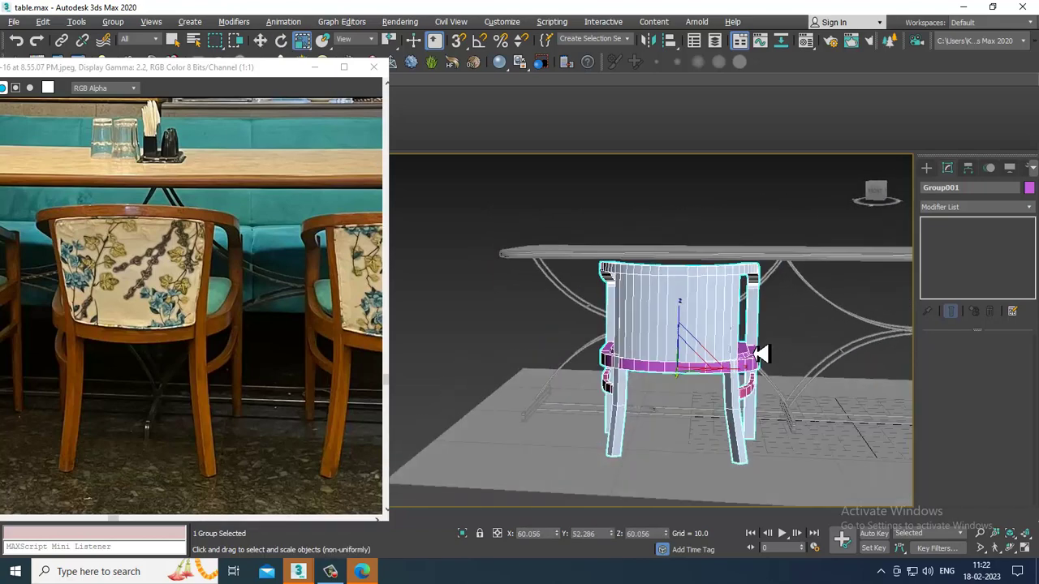
key(w)
alt+middle_drag(685, 335, 604, 369)
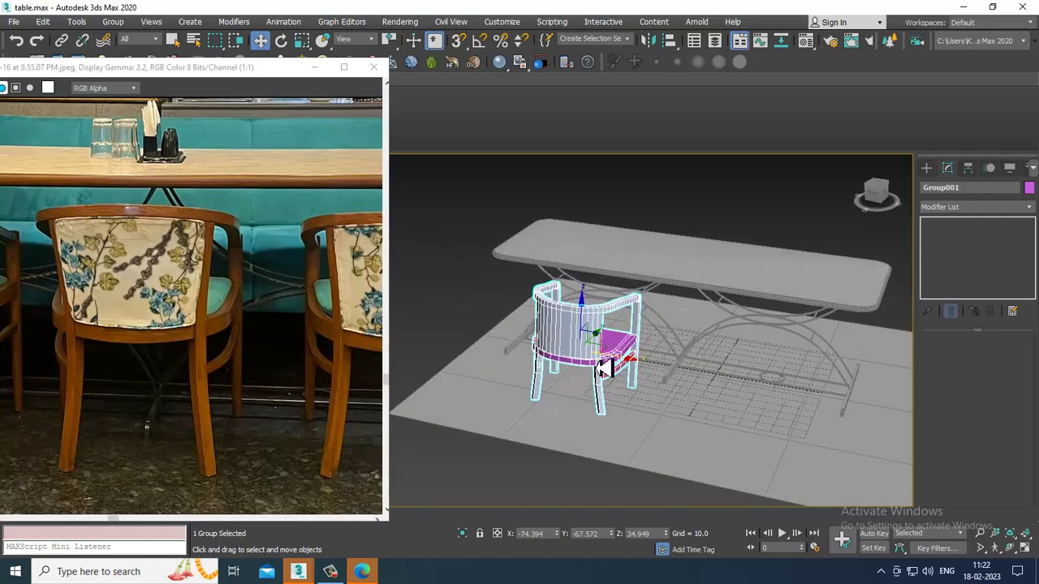
Step: Set the first default material's Specular Level to 95, assign it to all scene objects, and minimize the reference photo
key(ctrl+a)
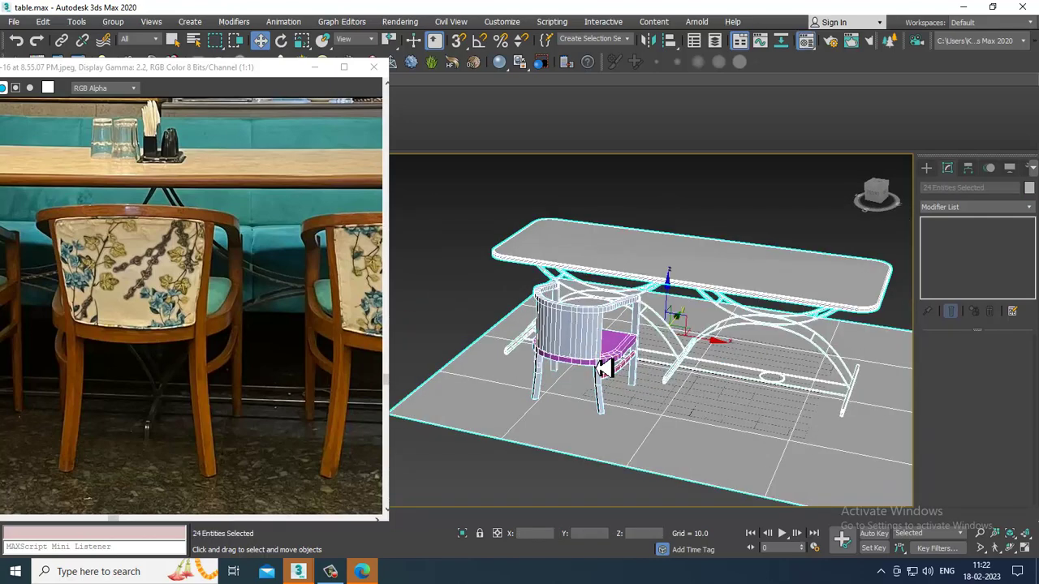
key(m)
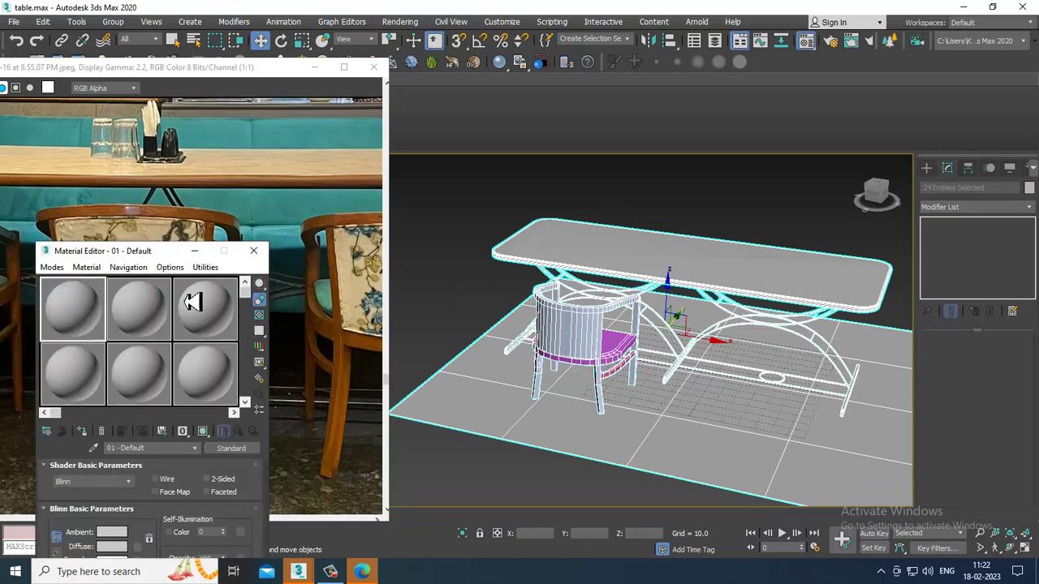
drag(121, 251, 174, 104)
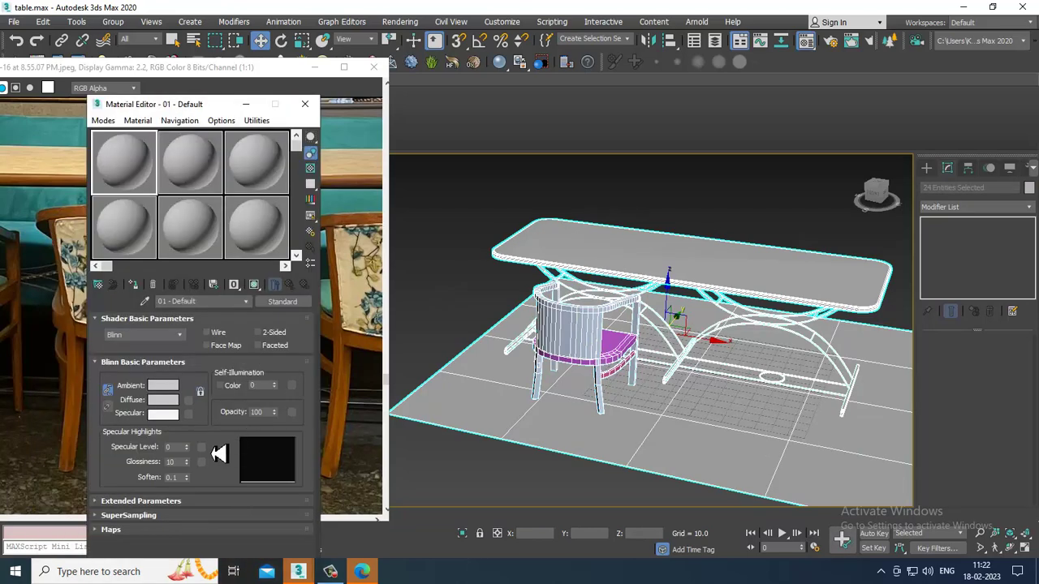
drag(187, 448, 146, 351)
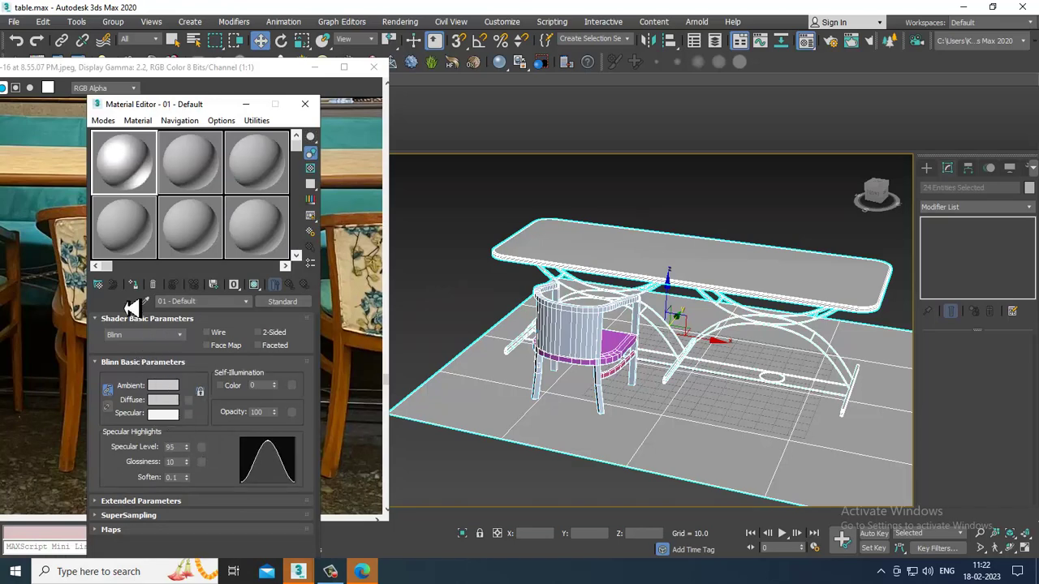
click(134, 285)
click(324, 68)
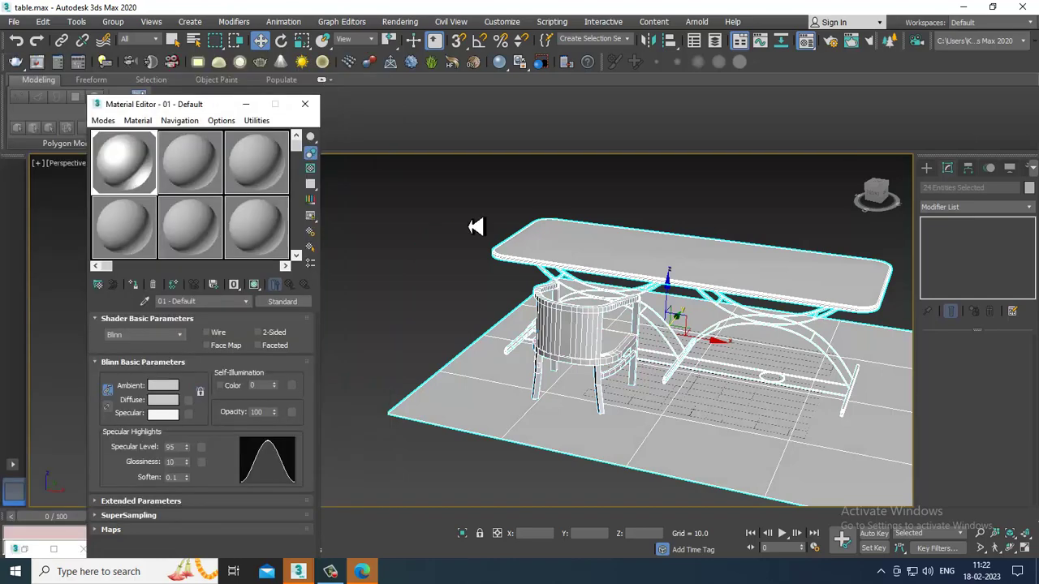
click(471, 225)
Step: Restore the reference photo and uniformly scale the chair group up to about 61% in X and Z
alt+middle_drag(562, 295, 666, 333)
click(579, 350)
scroll(676, 333, up, 3)
alt+middle_drag(706, 365, 596, 357)
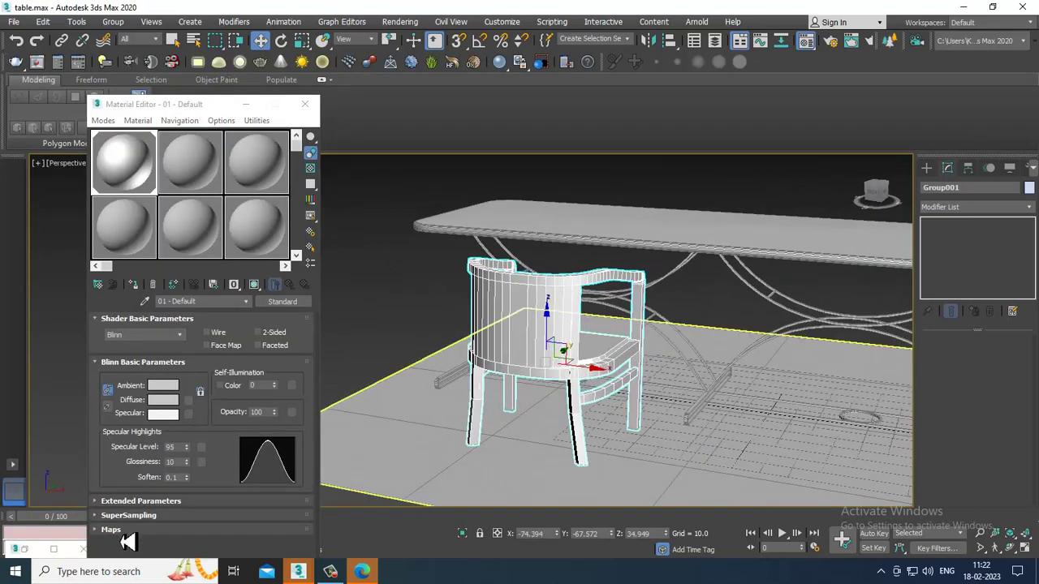
click(27, 551)
alt+middle_drag(560, 357, 572, 342)
key(r)
drag(548, 358, 545, 354)
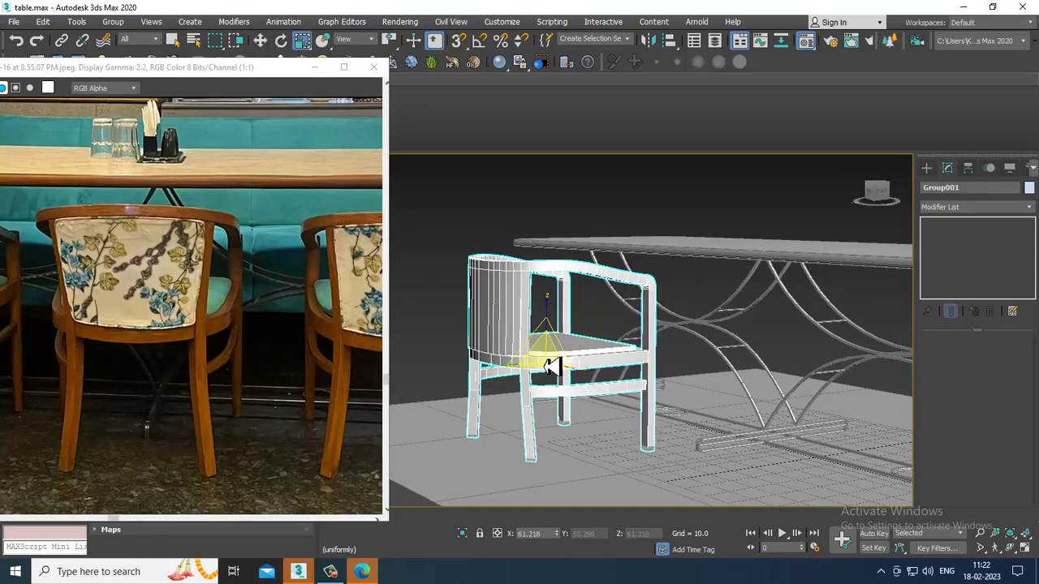
key(w)
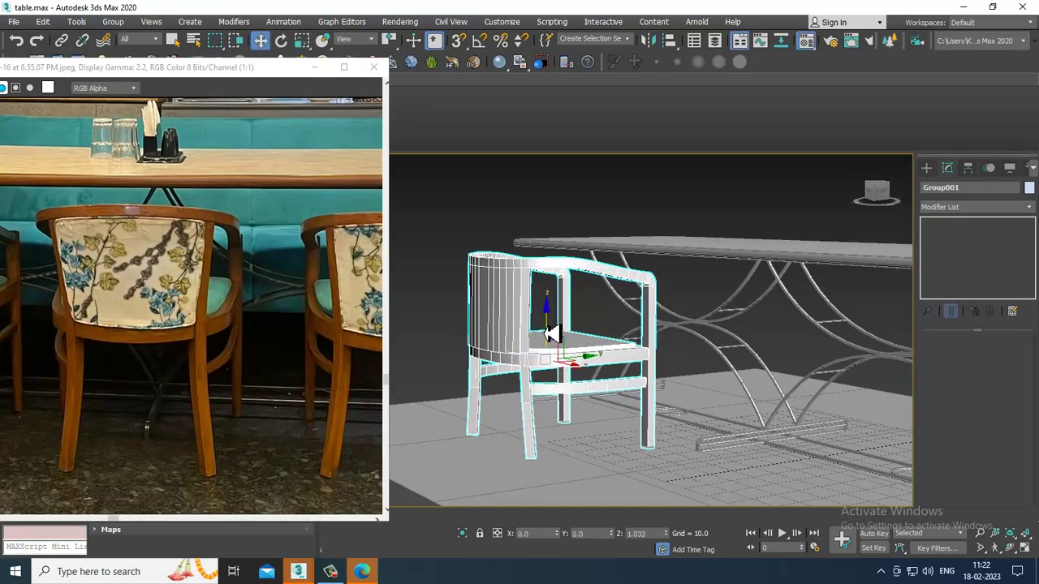
Step: Duplicate the chair group as one independent copy about 100 units along X beside the table
alt+middle_drag(551, 334, 610, 377)
scroll(634, 383, down, 3)
shift+drag(604, 373, 747, 407)
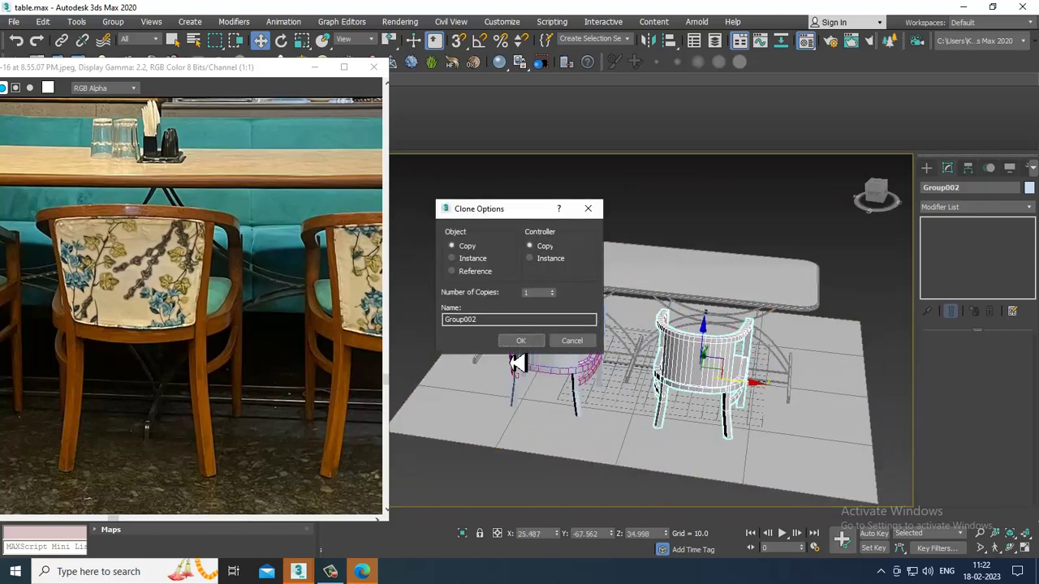
click(523, 342)
mouse_move(659, 397)
alt+middle_down()
mouse_move(721, 398)
mouse_move(604, 371)
mouse_move(704, 363)
alt+middle_up()
scroll(595, 370, up, 3)
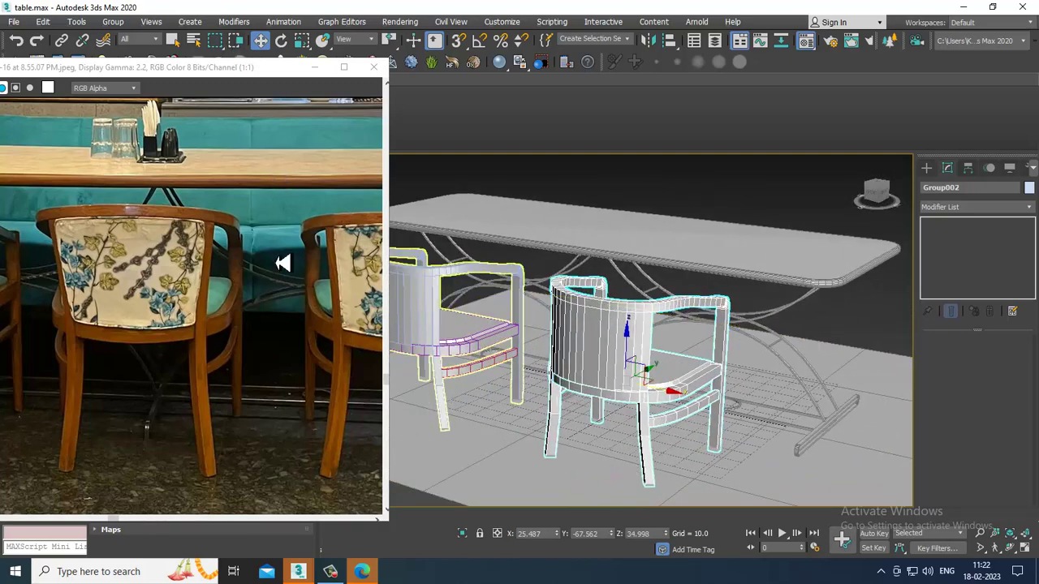
Step: Move the reference photo aside, compare both chairs and the table with it, and view the deselected models without edged faces
scroll(282, 262, down, 1)
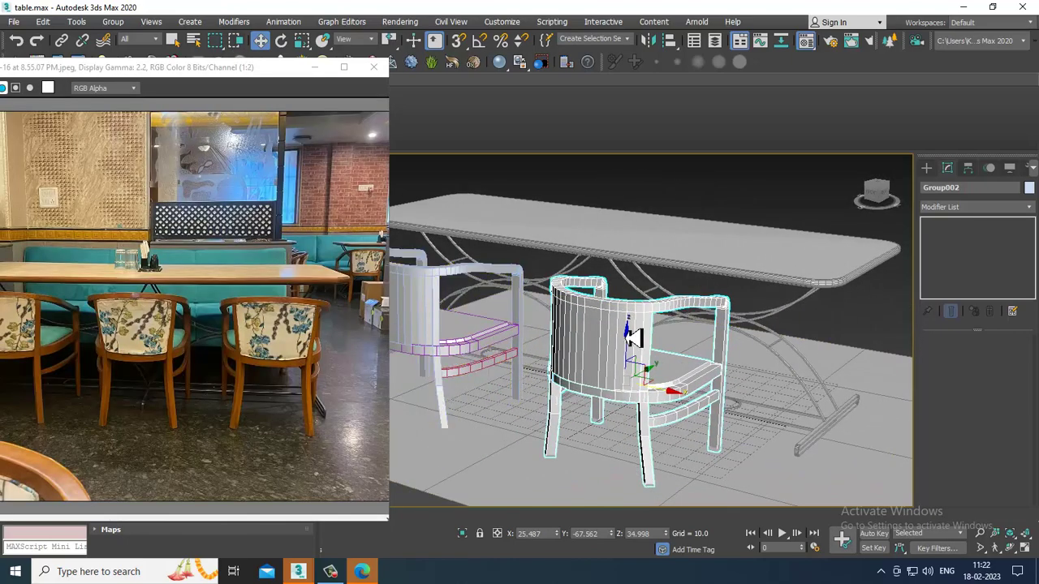
scroll(670, 312, down, 1)
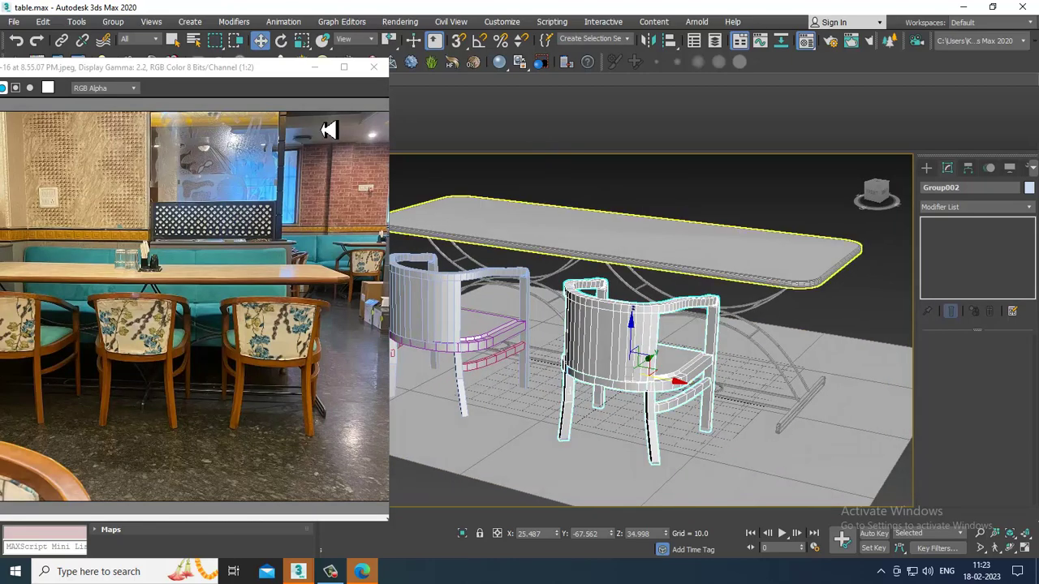
drag(280, 75, 139, 68)
mouse_move(625, 284)
alt+middle_down()
mouse_move(613, 284)
mouse_move(637, 285)
alt+middle_up()
key(F4)
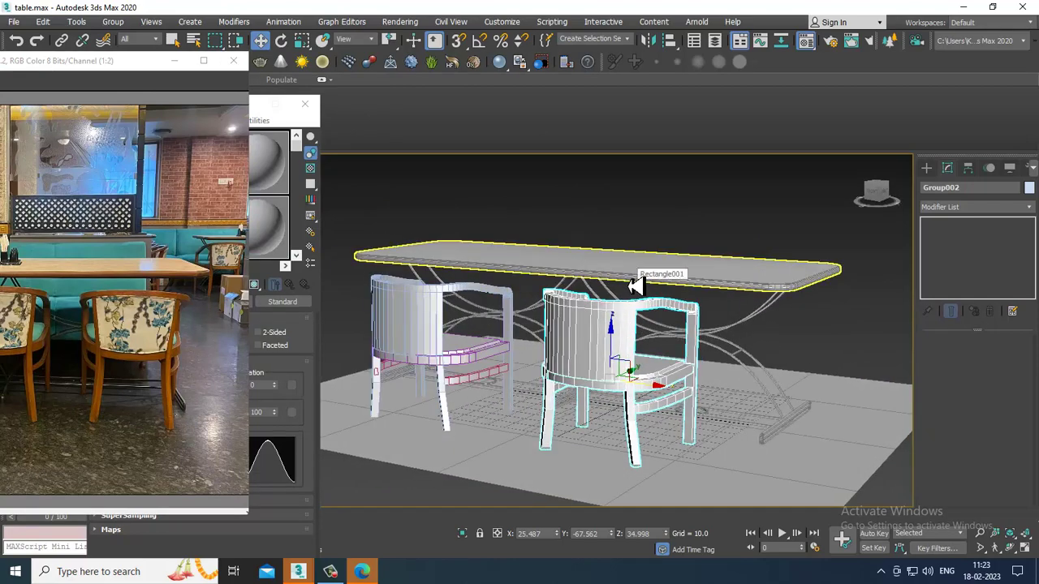
mouse_move(637, 286)
alt+middle_down()
mouse_move(741, 341)
mouse_move(722, 338)
alt+middle_up()
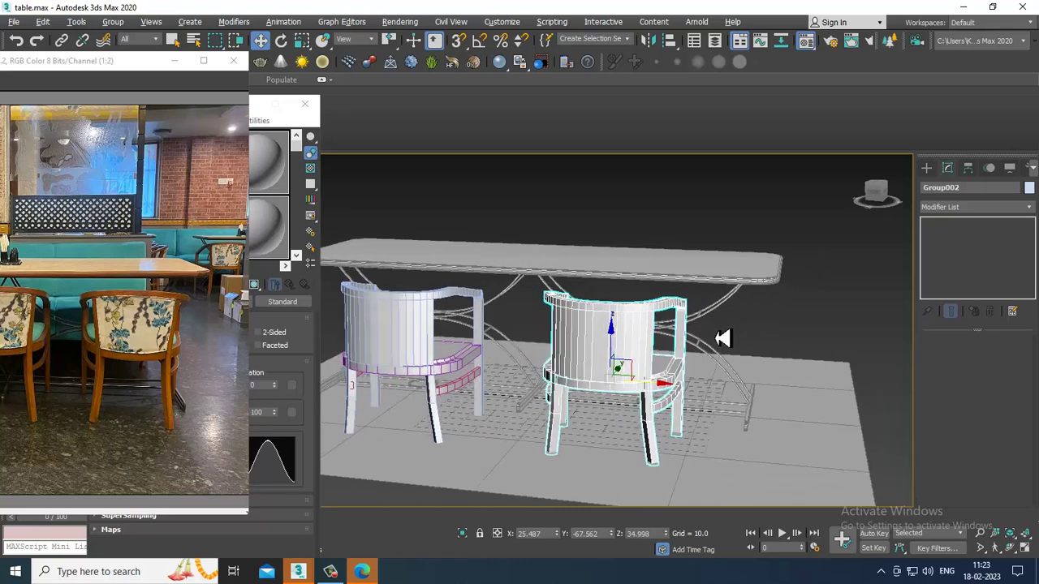
click(90, 323)
scroll(89, 323, up, 1)
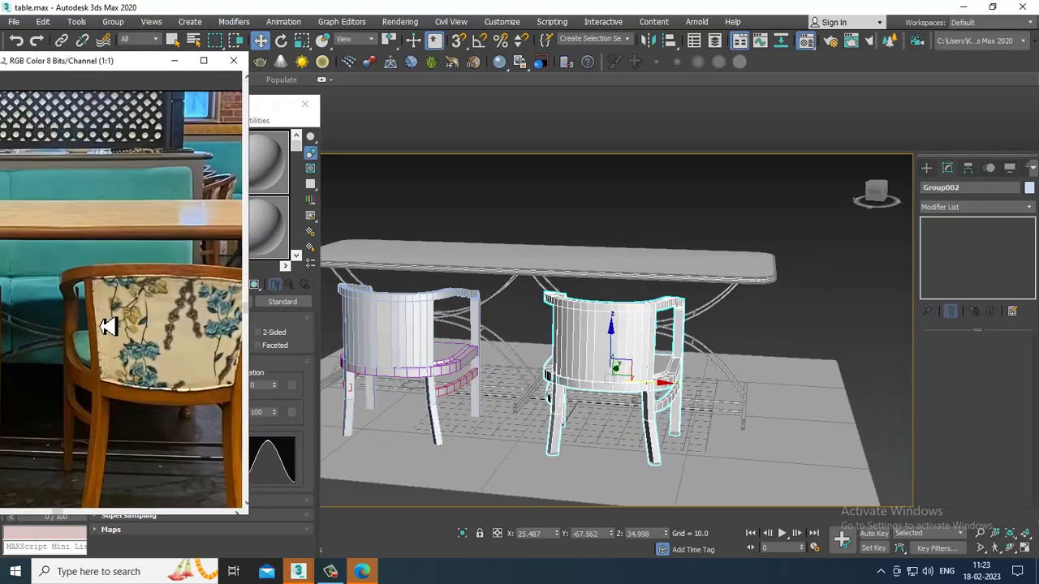
scroll(137, 329, down, 1)
alt+middle_drag(572, 340, 559, 341)
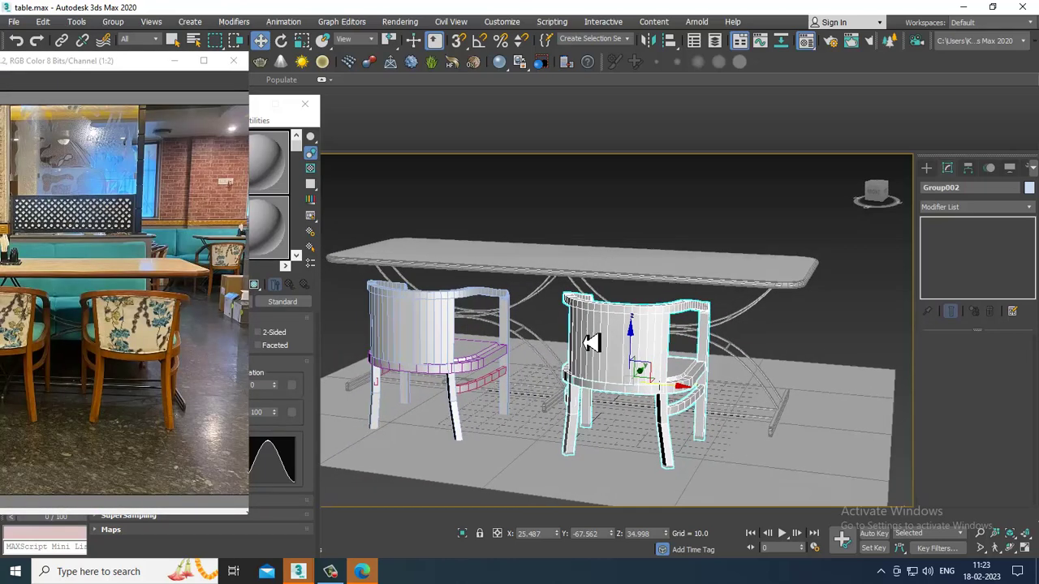
click(644, 202)
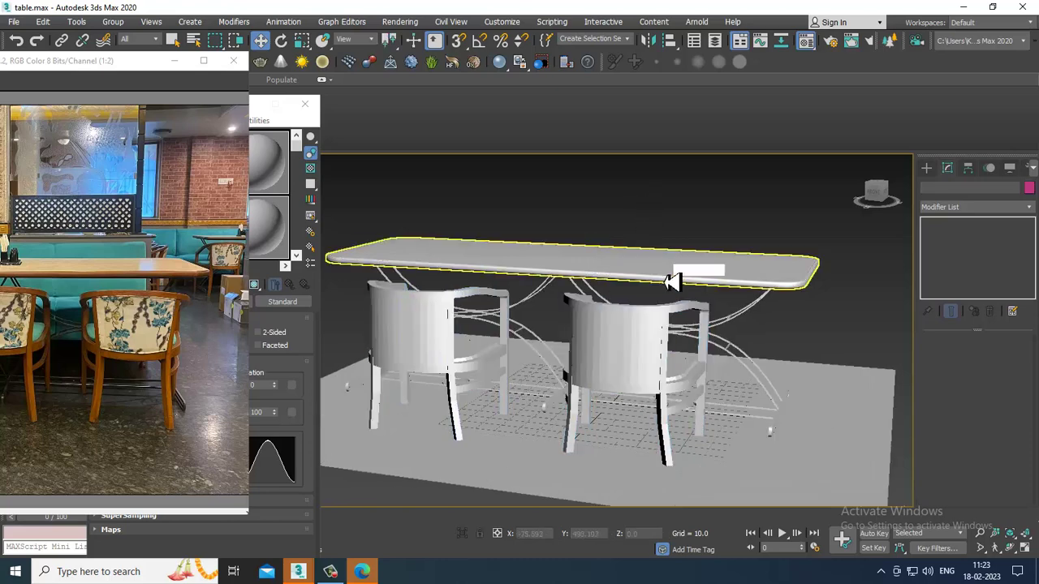